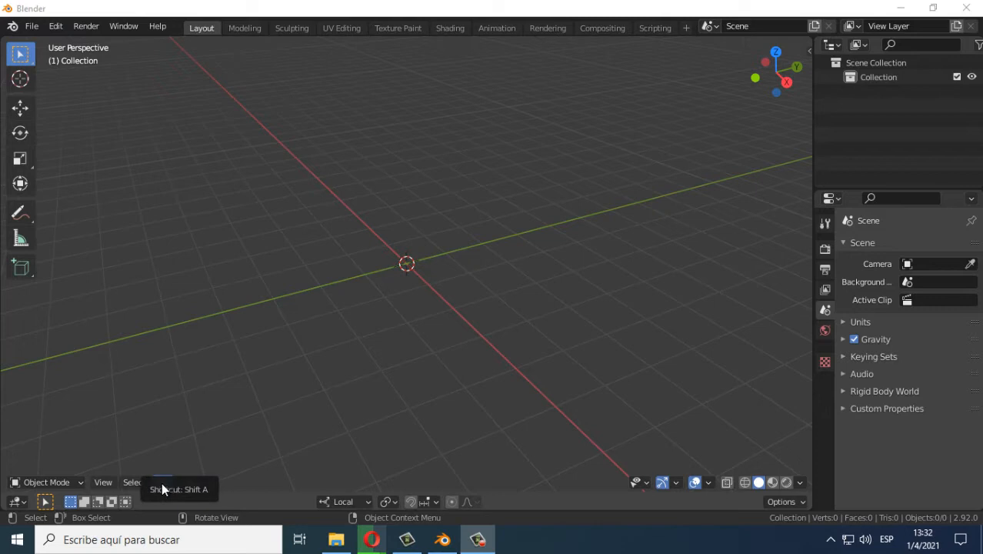
# Step: Add a monkey mesh at the world origin and delete it again
pyautogui.click(162, 483)
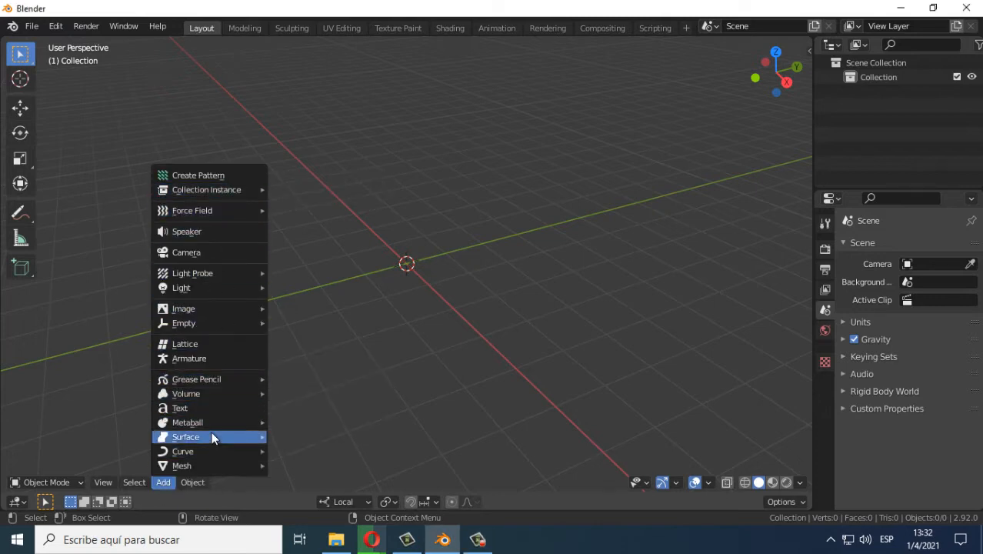
pyautogui.moveTo(211, 432)
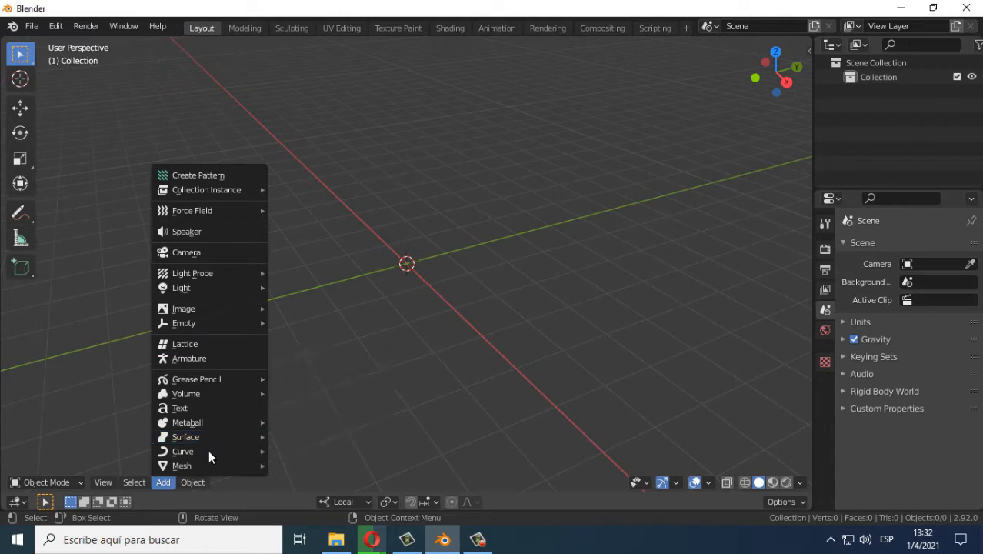
pyautogui.moveTo(201, 465)
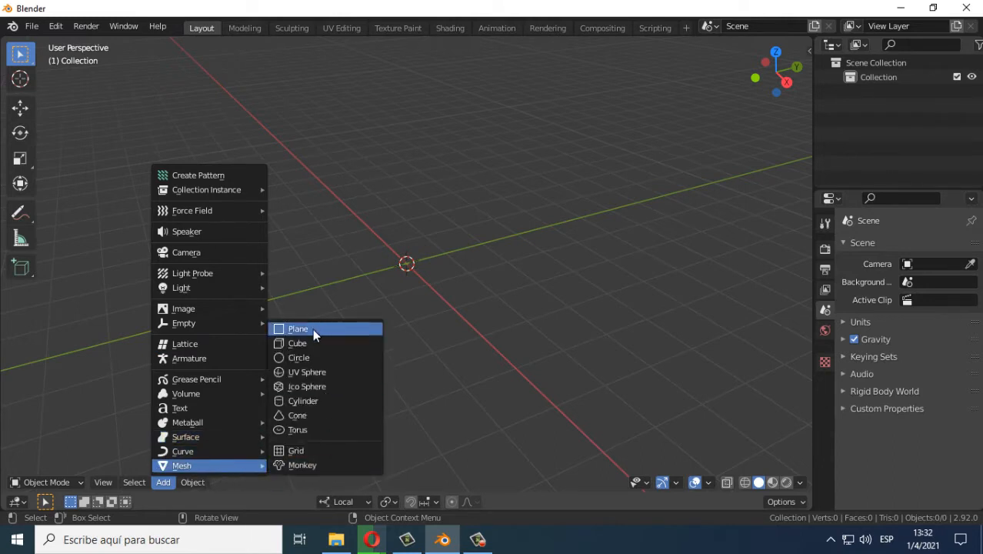
pyautogui.click(308, 467)
pyautogui.moveTo(402, 306); pyautogui.dragTo(304, 314, button='middle')
pyautogui.scroll(3, 439, 276)
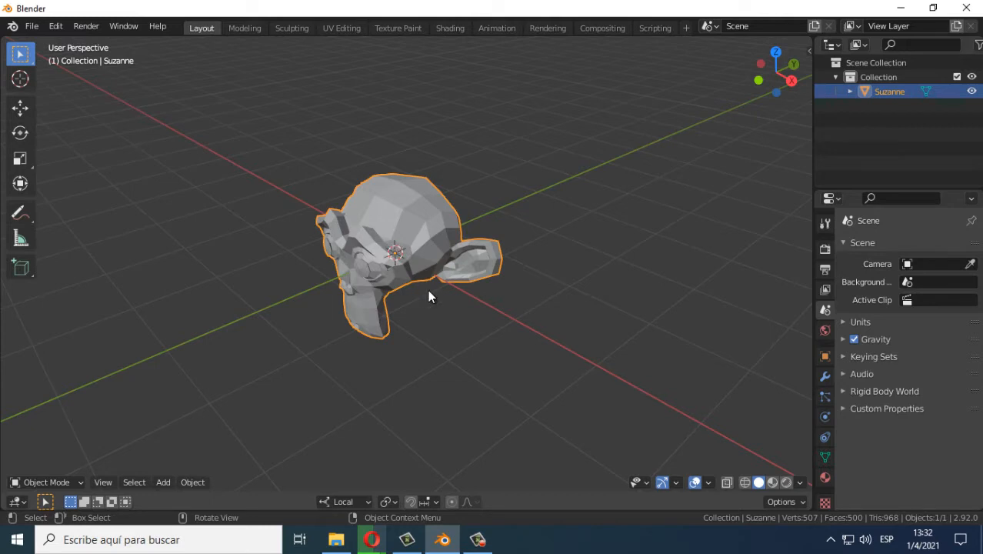
pyautogui.press('Delete')
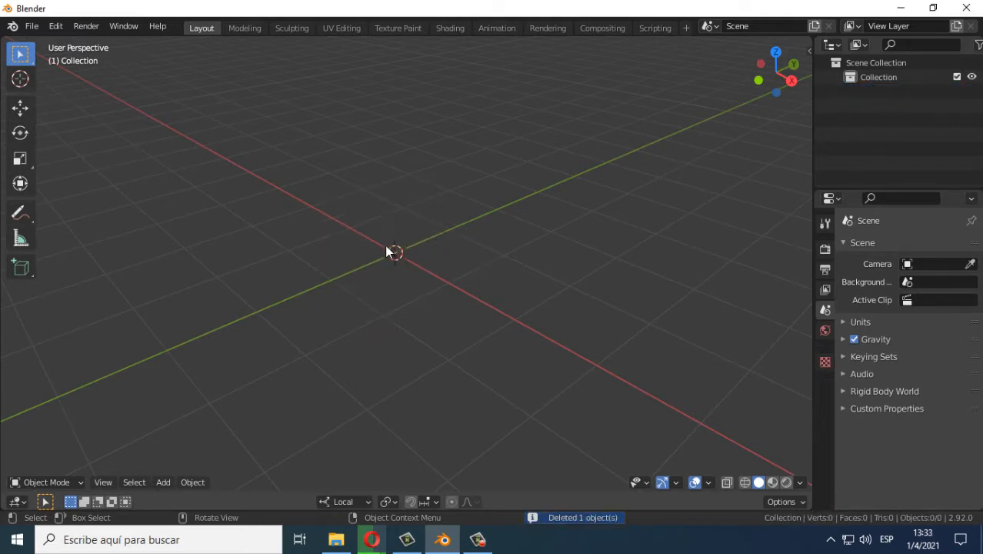
# Step: Place the 3D cursor at several points around the grid, ending in the positive X, positive Y quadrant
pyautogui.moveTo(401, 253)
pyautogui.mouseDown(button='middle')
pyautogui.moveTo(368, 255)
pyautogui.moveTo(426, 253)
pyautogui.moveTo(395, 252)
pyautogui.moveTo(416, 261)
pyautogui.mouseUp(button='middle')
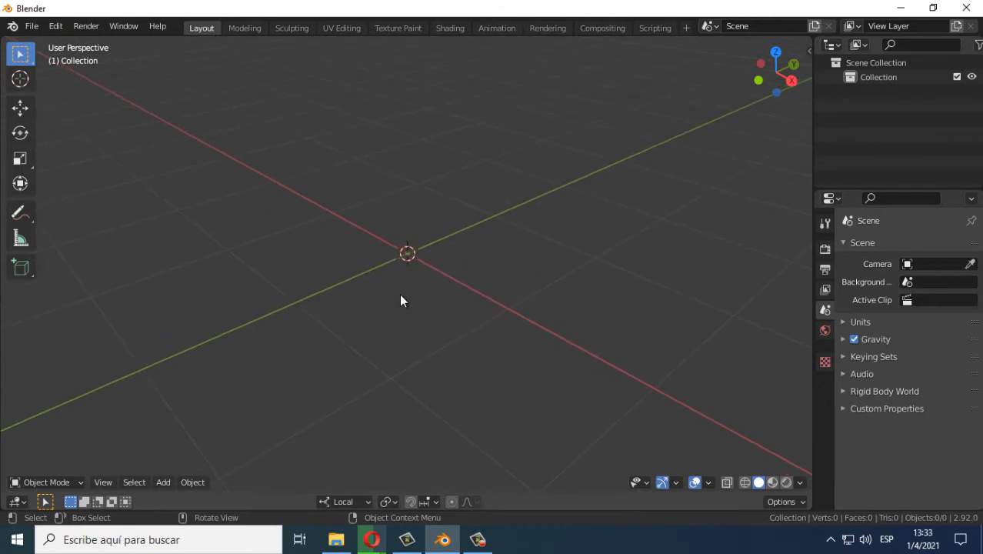
pyautogui.scroll(-1, 402, 260)
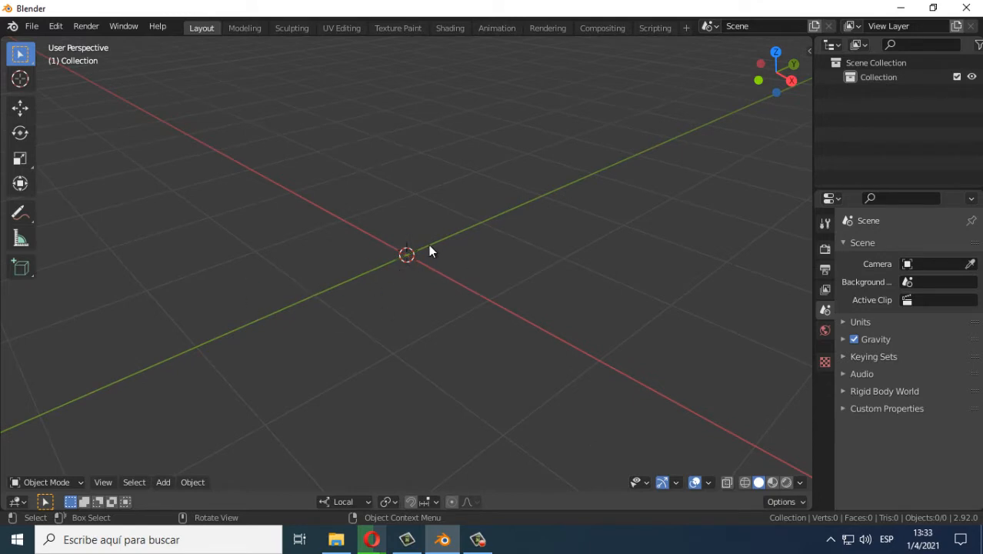
pyautogui.moveTo(419, 277); pyautogui.dragTo(316, 237, button='middle')
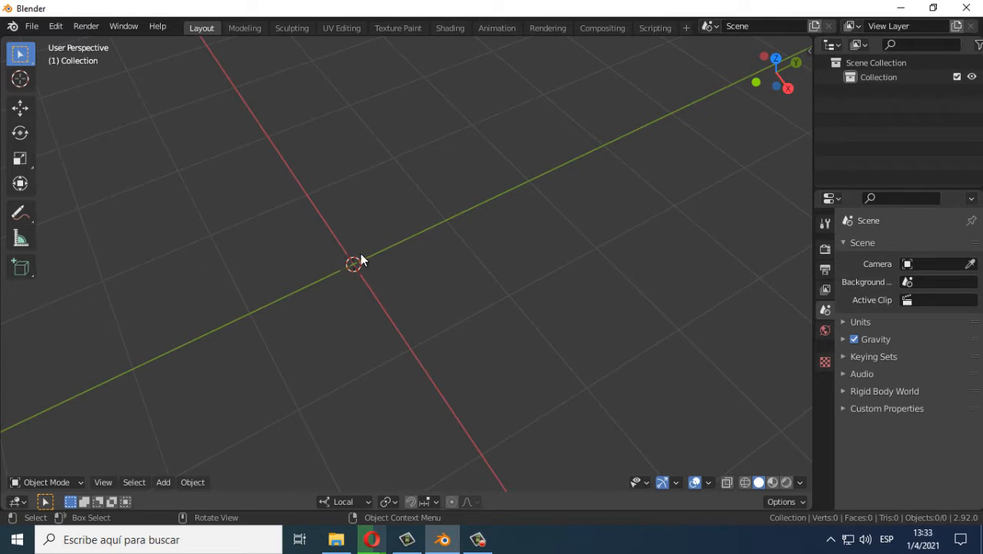
pyautogui.moveTo(378, 272); pyautogui.dragTo(392, 252, button='middle')
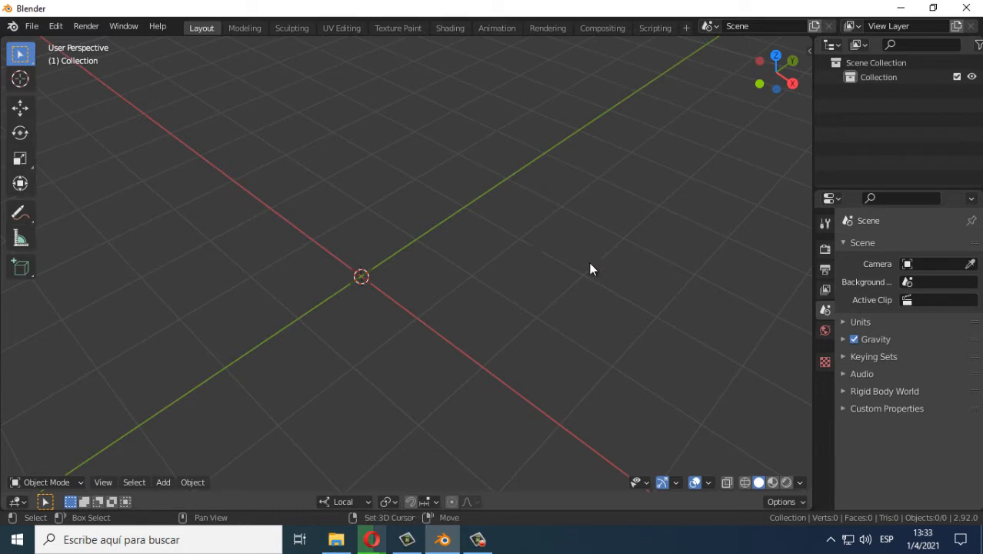
pyautogui.keyDown('shift'); pyautogui.rightClick(568, 267); pyautogui.keyUp('shift')
pyautogui.keyDown('shift'); pyautogui.rightClick(553, 347); pyautogui.keyUp('shift')
pyautogui.keyDown('shift'); pyautogui.rightClick(382, 407); pyautogui.keyUp('shift')
pyautogui.keyDown('shift'); pyautogui.rightClick(173, 337); pyautogui.keyUp('shift')
pyautogui.keyDown('shift'); pyautogui.rightClick(141, 247); pyautogui.keyUp('shift')
pyautogui.keyDown('shift'); pyautogui.rightClick(283, 167); pyautogui.keyUp('shift')
pyautogui.keyDown('shift'); pyautogui.rightClick(381, 132); pyautogui.keyUp('shift')
pyautogui.keyDown('shift'); pyautogui.rightClick(654, 229); pyautogui.keyUp('shift')
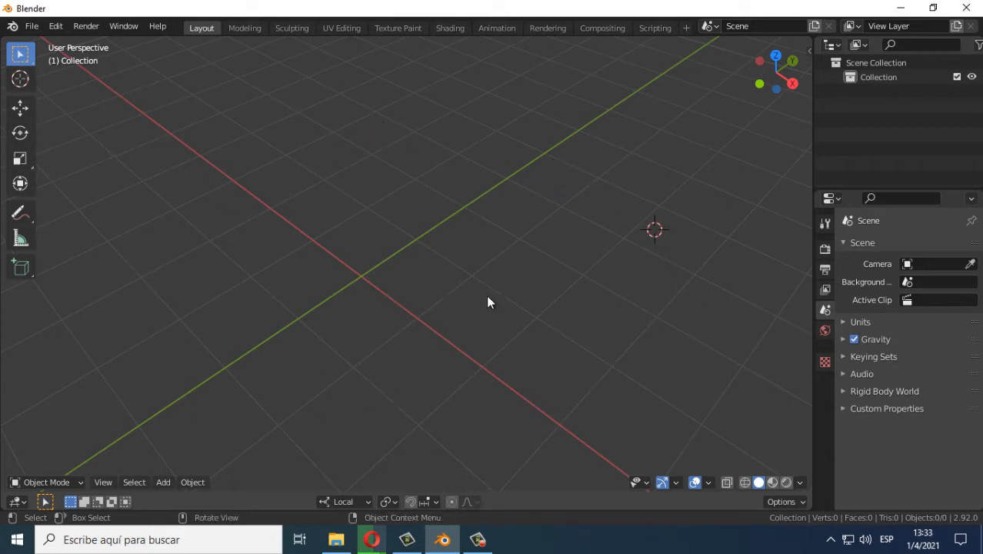
# Step: Add a monkey mesh at the 3D cursor
pyautogui.click(165, 486)
pyautogui.hotkey('shift', 'a')
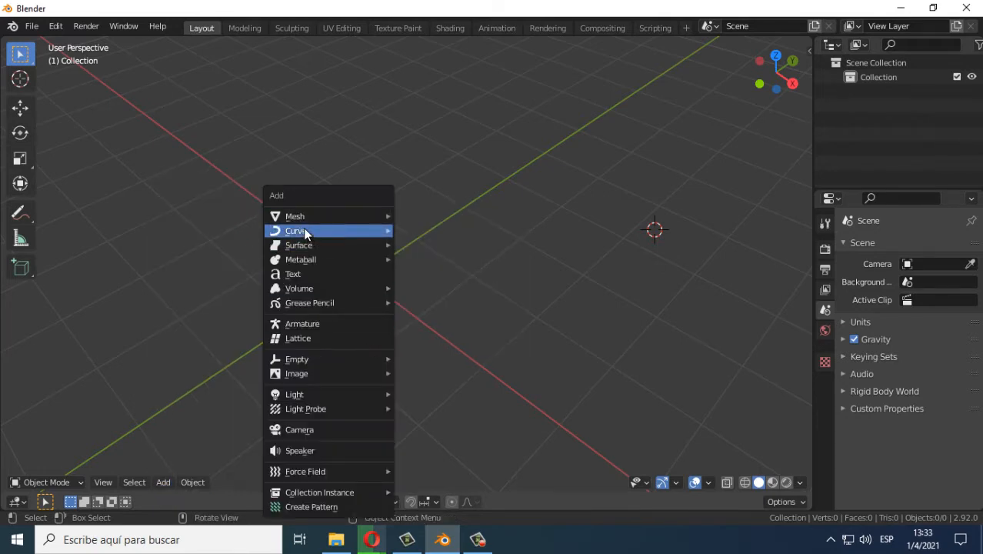
pyautogui.moveTo(389, 217)
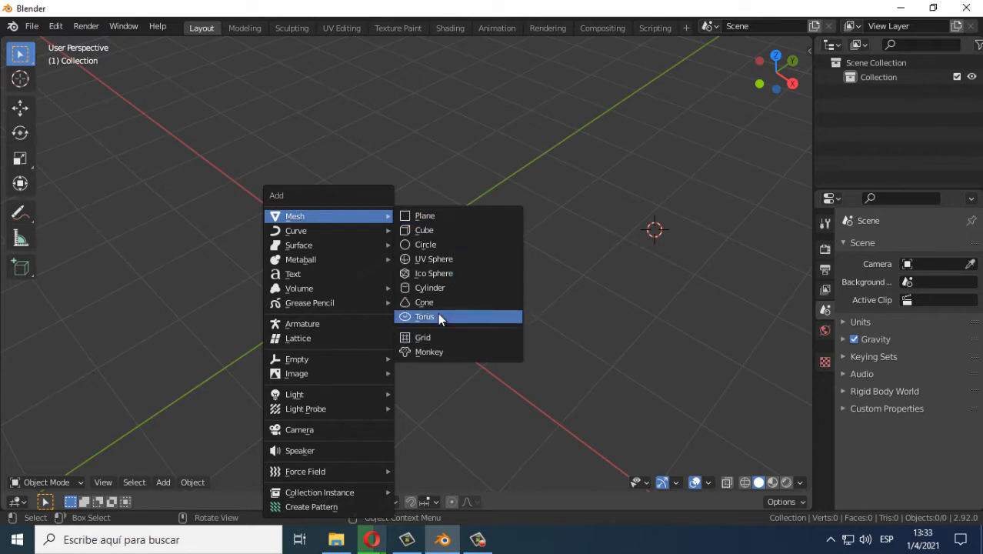
pyautogui.click(436, 352)
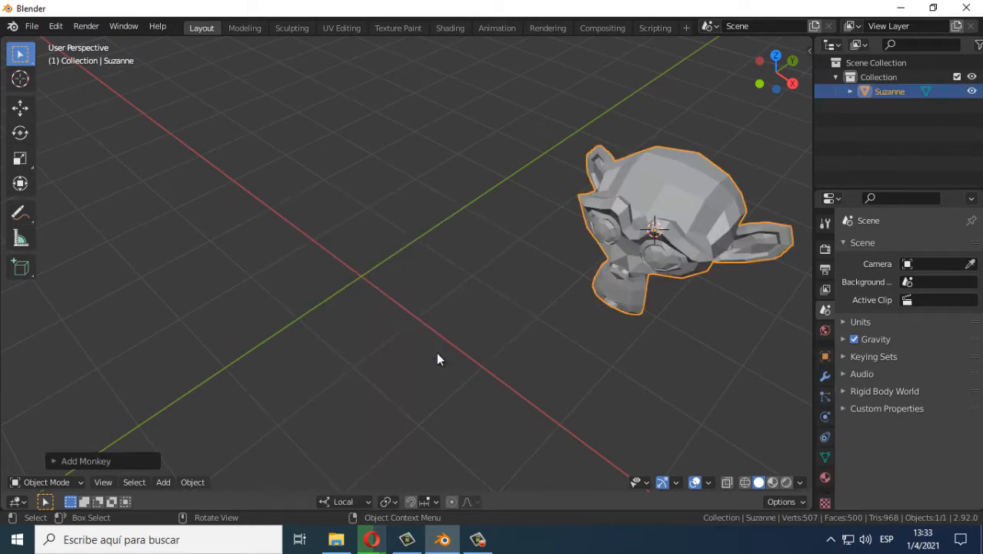
# Step: Place the 3D cursor on the negative Y side of the grid, opposite the monkey, and add a cube there
pyautogui.moveTo(546, 345); pyautogui.dragTo(232, 254, button='middle')
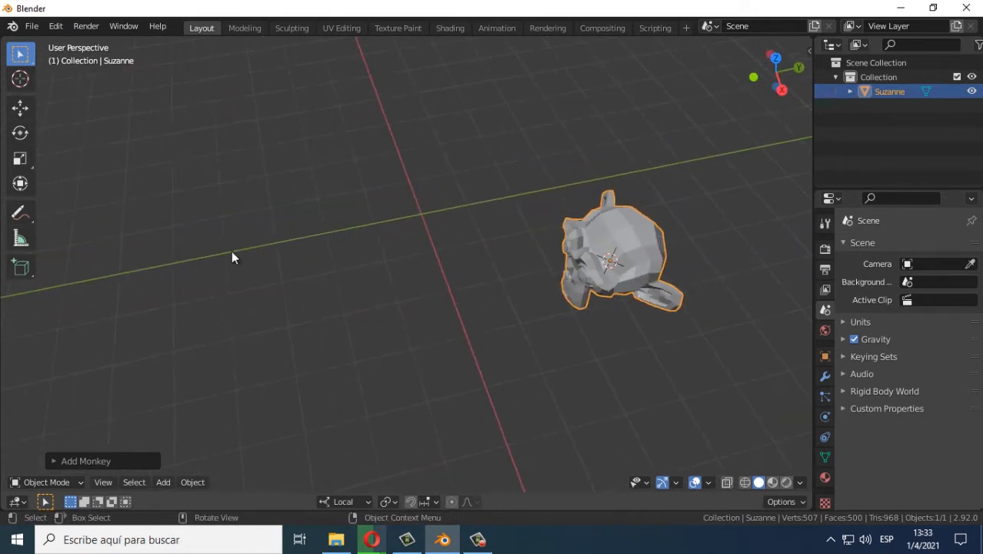
pyautogui.keyDown('shift'); pyautogui.rightClick(208, 205); pyautogui.keyUp('shift')
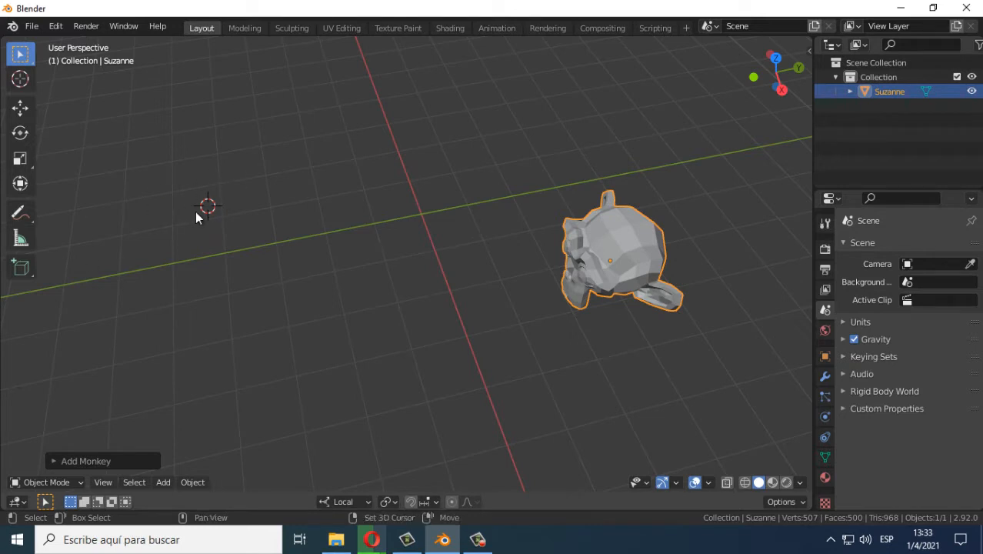
pyautogui.keyDown('shift'); pyautogui.rightClick(261, 183); pyautogui.keyUp('shift')
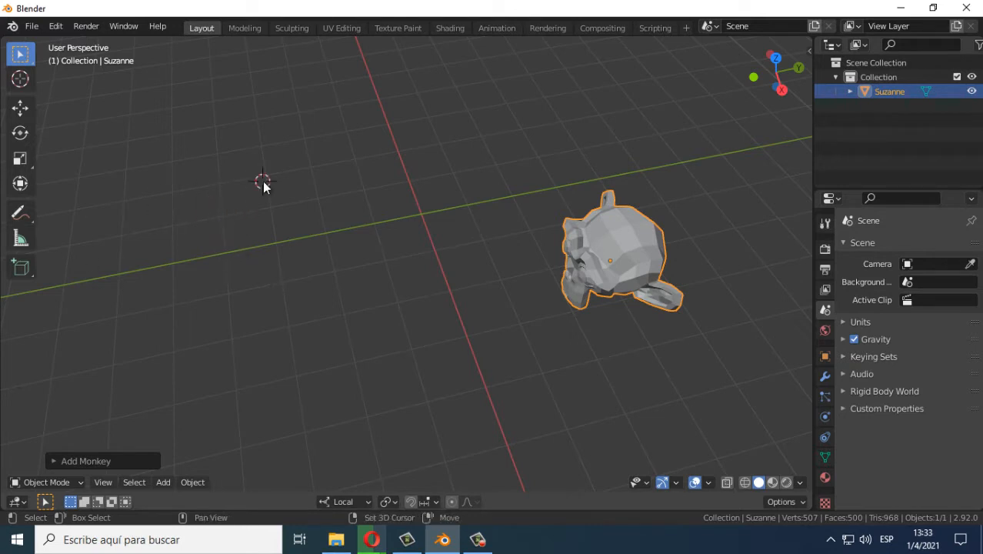
pyautogui.keyDown('shift'); pyautogui.rightClick(186, 215); pyautogui.keyUp('shift')
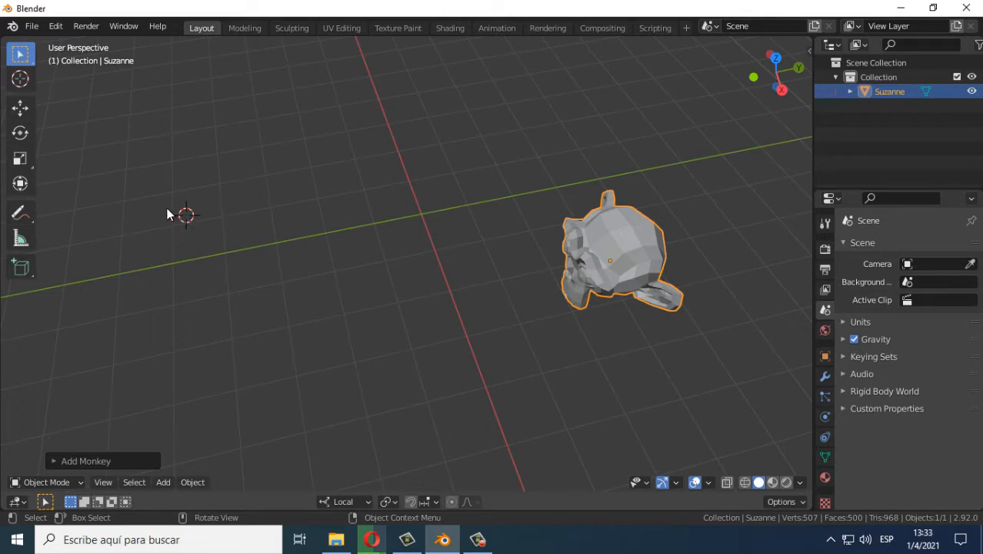
pyautogui.hotkey('shift', 'a')
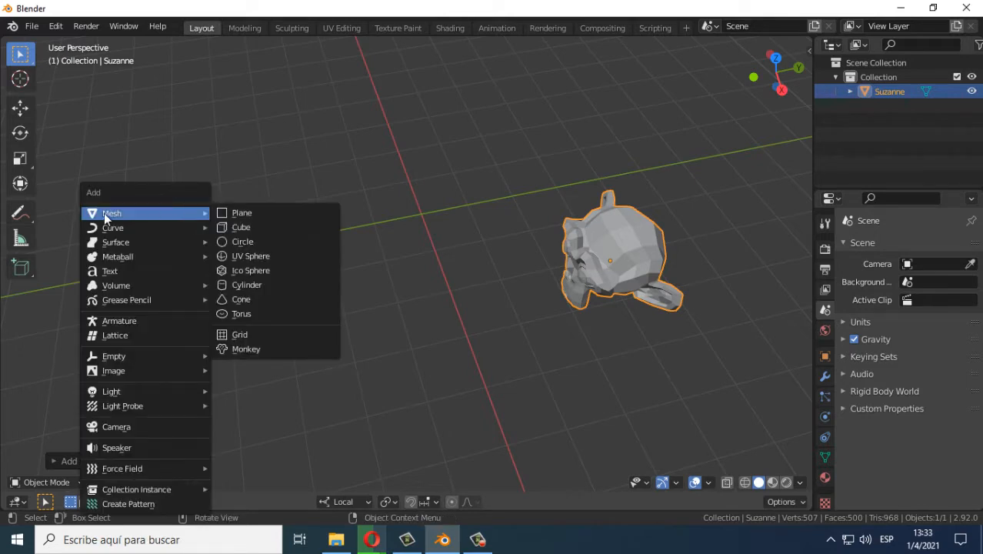
pyautogui.click(255, 228)
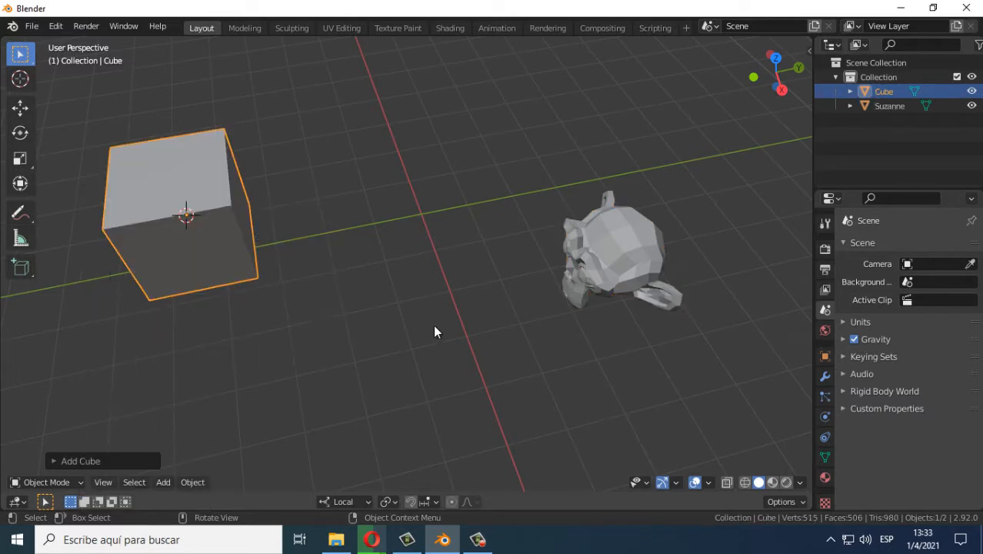
# Step: Place the 3D cursor on the negative X side, behind the cube and monkey, and add a torus there
pyautogui.keyDown('shift'); pyautogui.rightClick(449, 124); pyautogui.keyUp('shift')
pyautogui.hotkey('shift', 'a')
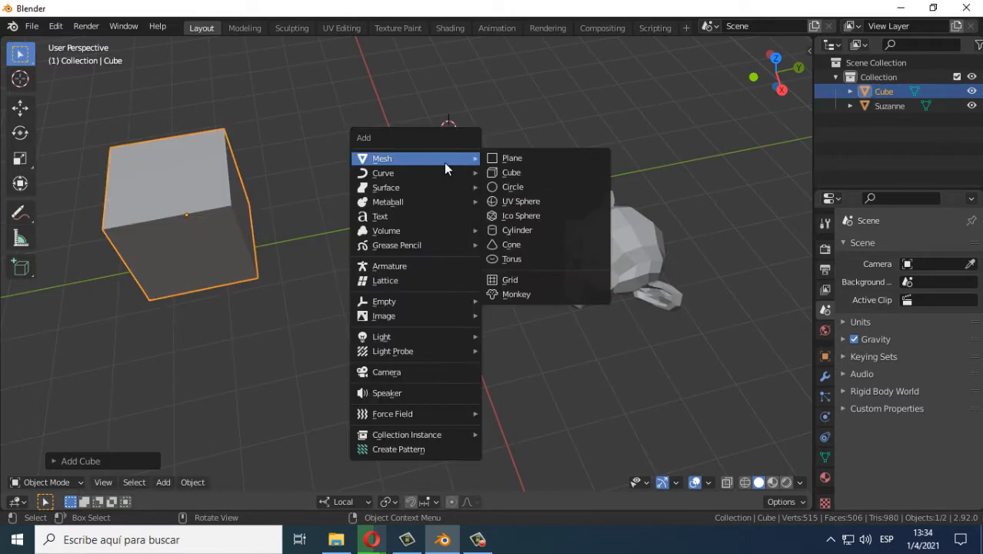
pyautogui.click(521, 258)
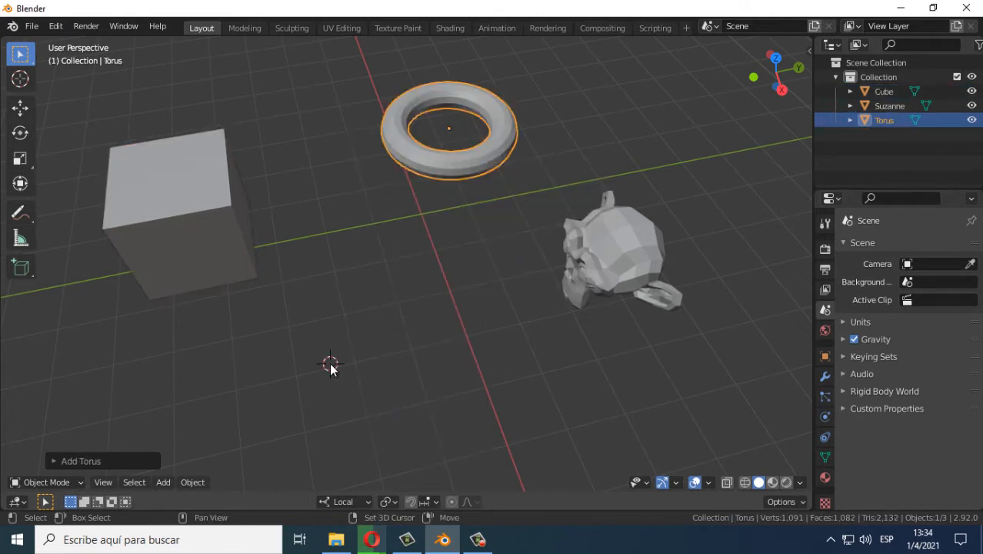
# Step: Add a circle mesh in the positive X, negative Y quadrant, in front of the cube
pyautogui.hotkey('shift', 'a')
pyautogui.moveTo(289, 218)
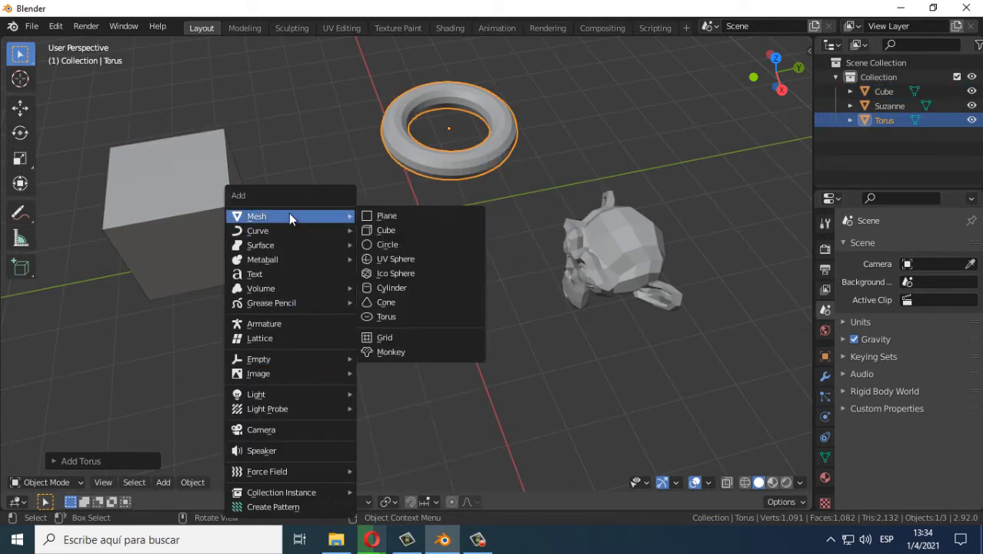
pyautogui.click(394, 246)
pyautogui.moveTo(401, 386)
pyautogui.mouseDown(button='middle')
pyautogui.moveTo(412, 355)
pyautogui.moveTo(390, 393)
pyautogui.mouseUp(button='middle')
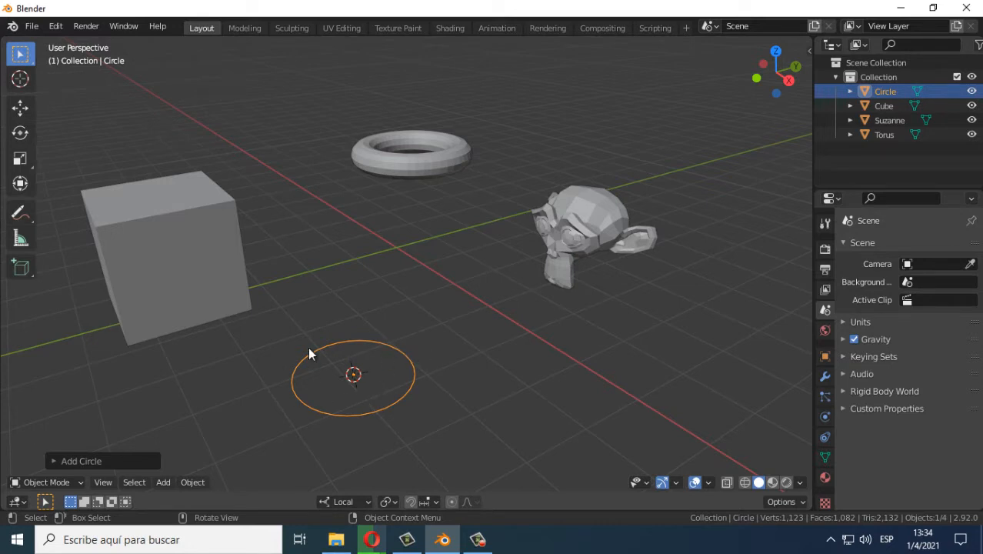
pyautogui.hotkey('shift', 'a')
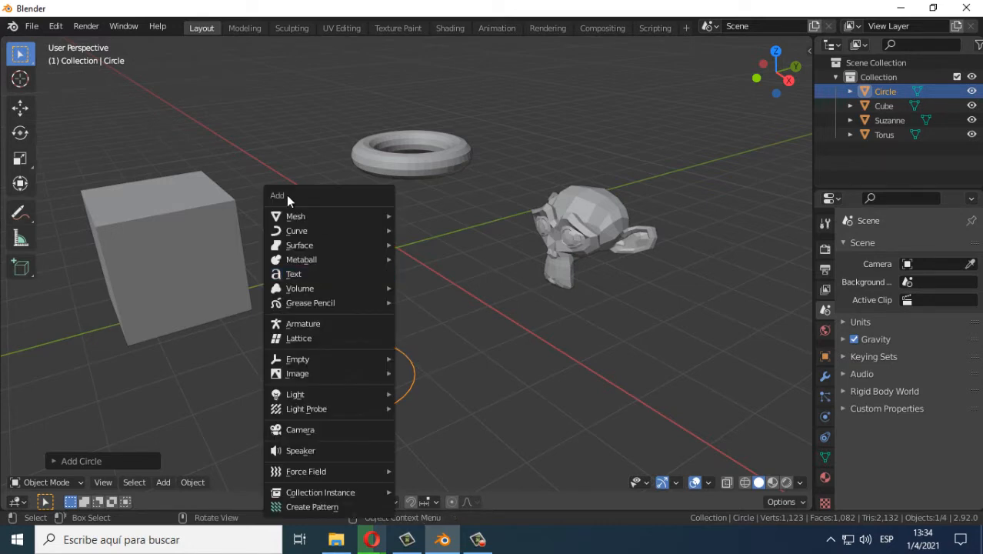
pyautogui.moveTo(289, 221)
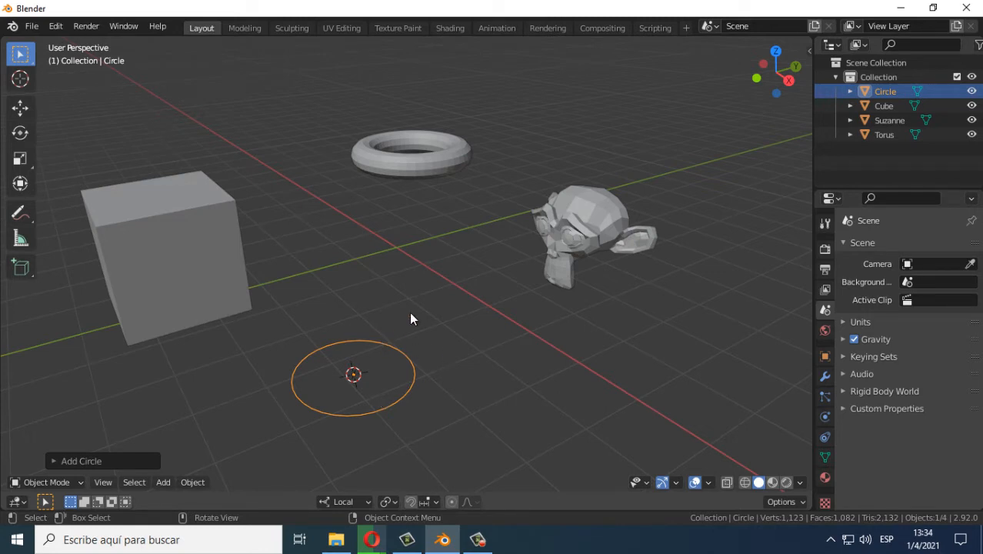
pyautogui.scroll(-1, 431, 300)
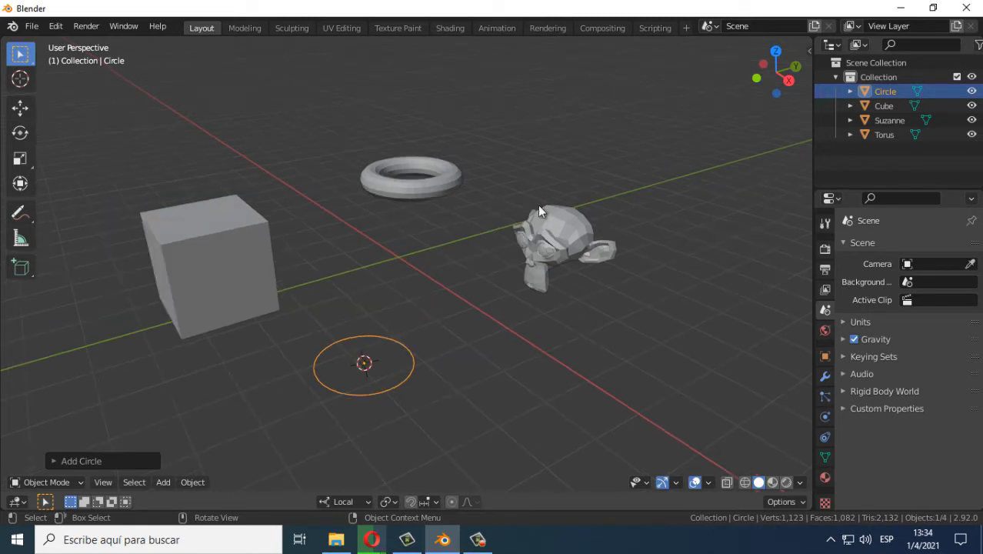
# Step: Deselect the circle and reposition the 3D cursor around the grid, ending just behind the circle
pyautogui.click(558, 359)
pyautogui.moveTo(558, 360); pyautogui.dragTo(521, 349, button='middle')
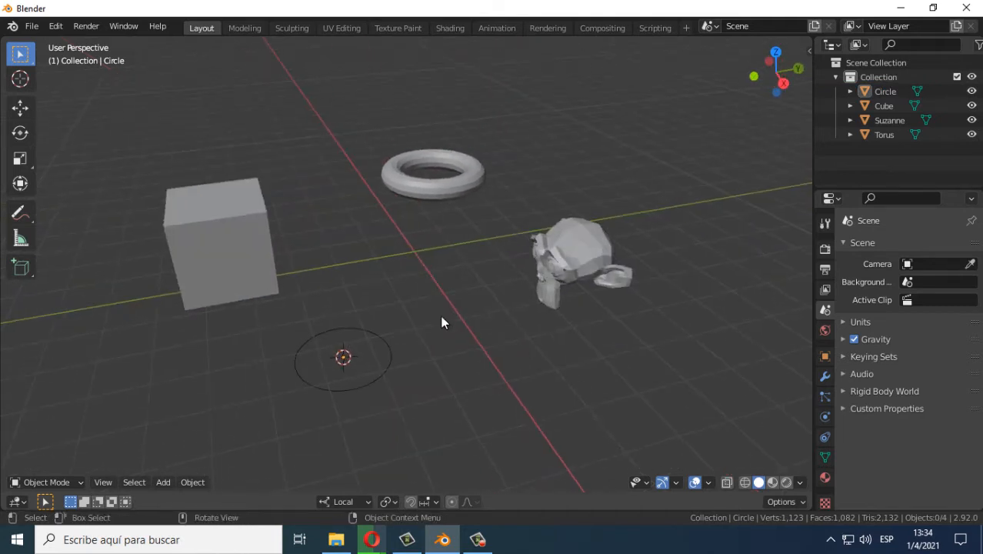
pyautogui.keyDown('shift'); pyautogui.rightClick(426, 279); pyautogui.keyUp('shift')
pyautogui.keyDown('shift'); pyautogui.moveTo(466, 358); pyautogui.dragTo(544, 406, button='right'); pyautogui.keyUp('shift')
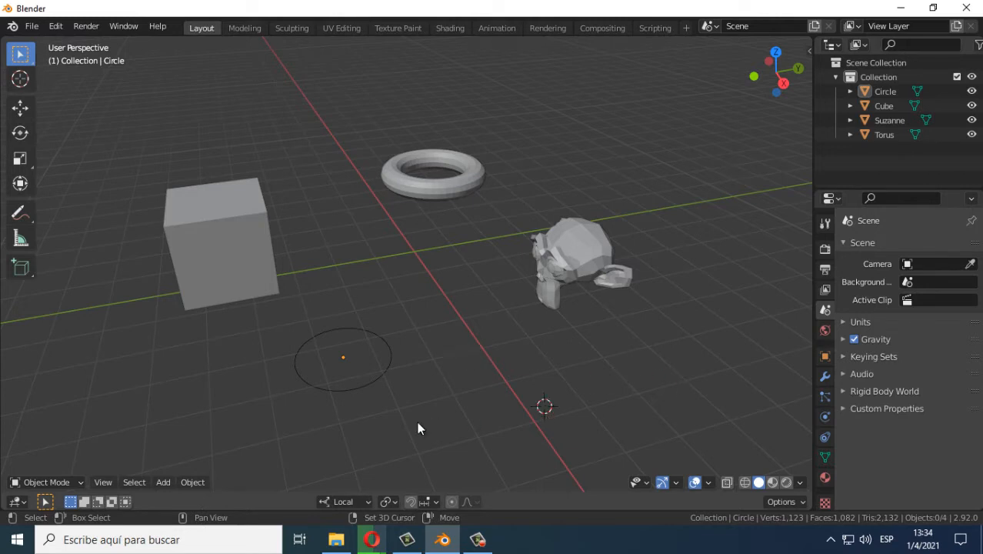
pyautogui.keyDown('shift'); pyautogui.moveTo(416, 429); pyautogui.dragTo(338, 278, button='right'); pyautogui.keyUp('shift')
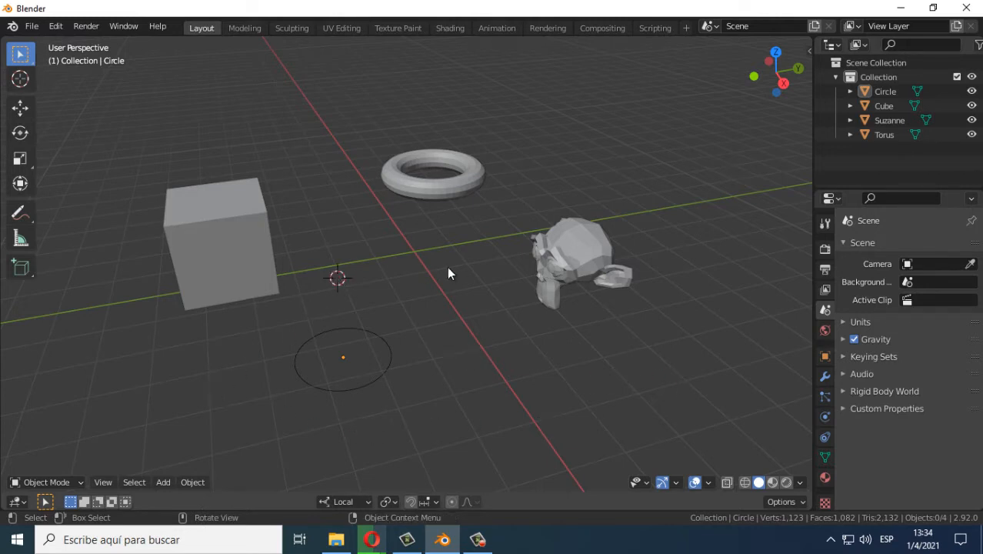
pyautogui.keyDown('shift'); pyautogui.rightClick(461, 250); pyautogui.keyUp('shift')
pyautogui.keyDown('shift'); pyautogui.rightClick(305, 193); pyautogui.keyUp('shift')
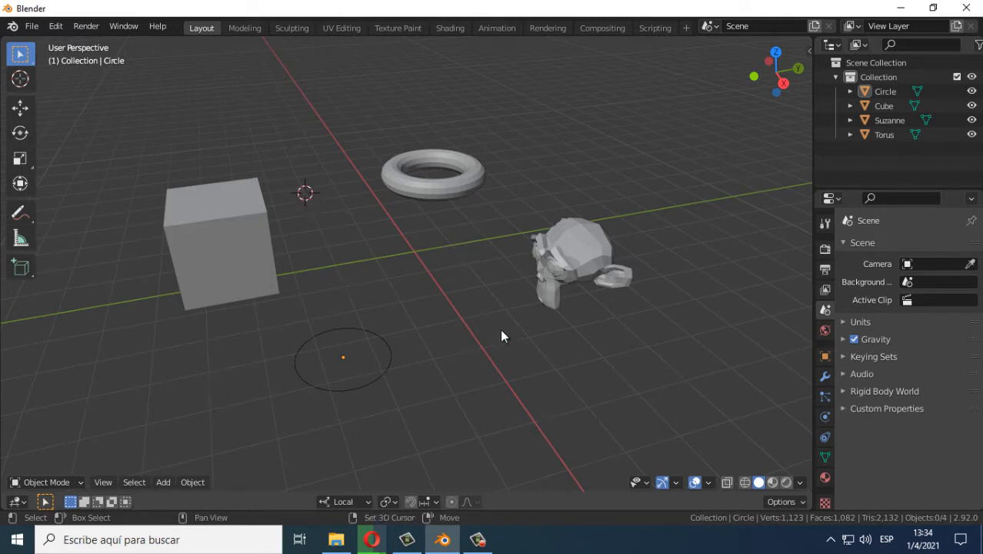
pyautogui.keyDown('shift'); pyautogui.rightClick(487, 335); pyautogui.keyUp('shift')
pyautogui.keyDown('shift'); pyautogui.rightClick(607, 369); pyautogui.keyUp('shift')
pyautogui.keyDown('shift'); pyautogui.rightClick(467, 397); pyautogui.keyUp('shift')
pyautogui.keyDown('shift'); pyautogui.rightClick(266, 399); pyautogui.keyUp('shift')
pyautogui.keyDown('shift'); pyautogui.rightClick(344, 316); pyautogui.keyUp('shift')
pyautogui.keyDown('shift'); pyautogui.moveTo(393, 318); pyautogui.dragTo(361, 294, button='middle'); pyautogui.keyUp('shift')
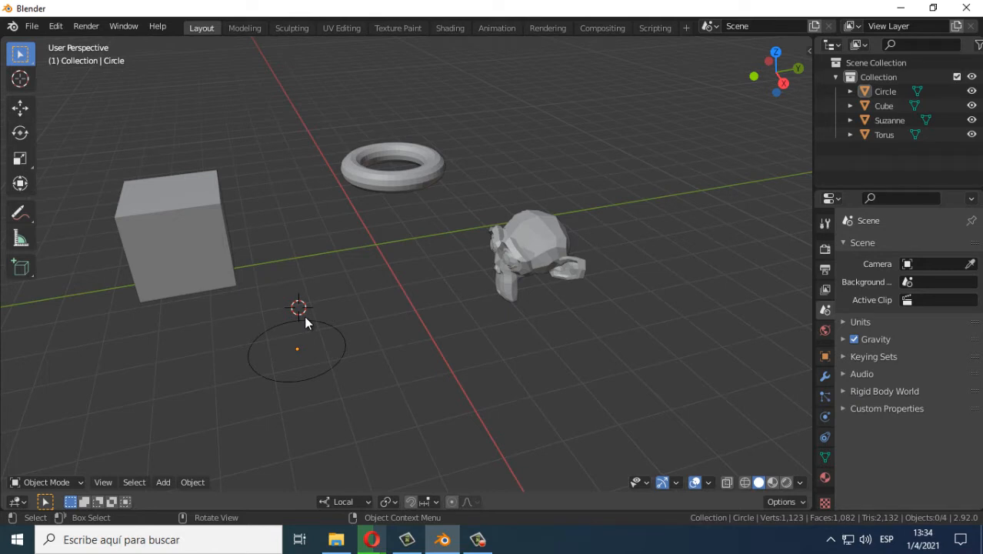
# Step: Show the 3D cursor's location and rotation settings in the viewport's view properties
pyautogui.press('n')
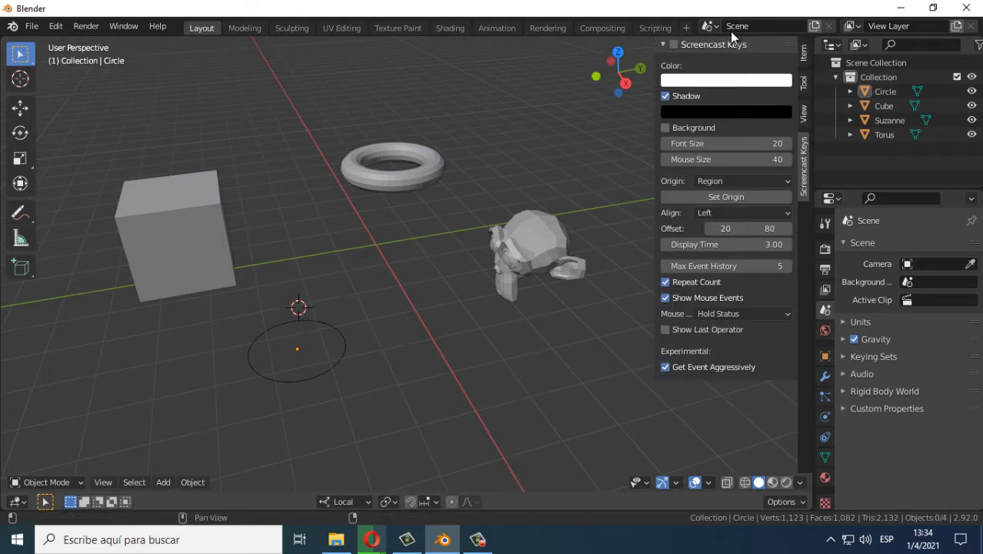
pyautogui.click(805, 115)
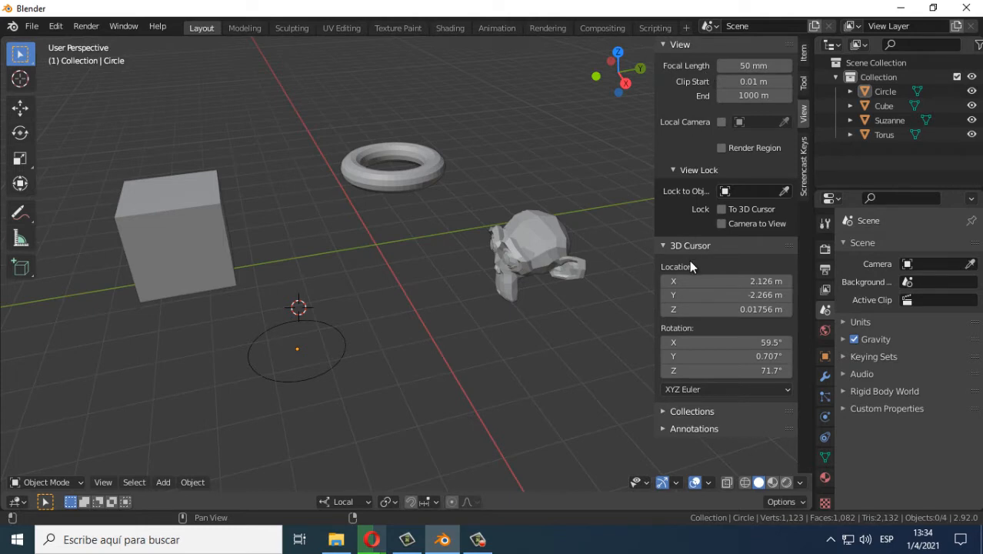
pyautogui.click(671, 246)
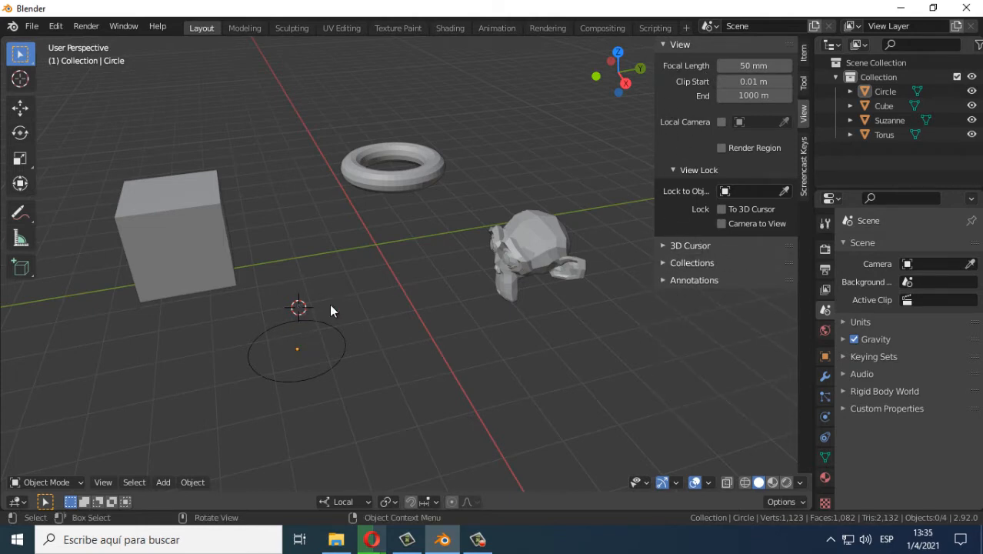
pyautogui.click(661, 245)
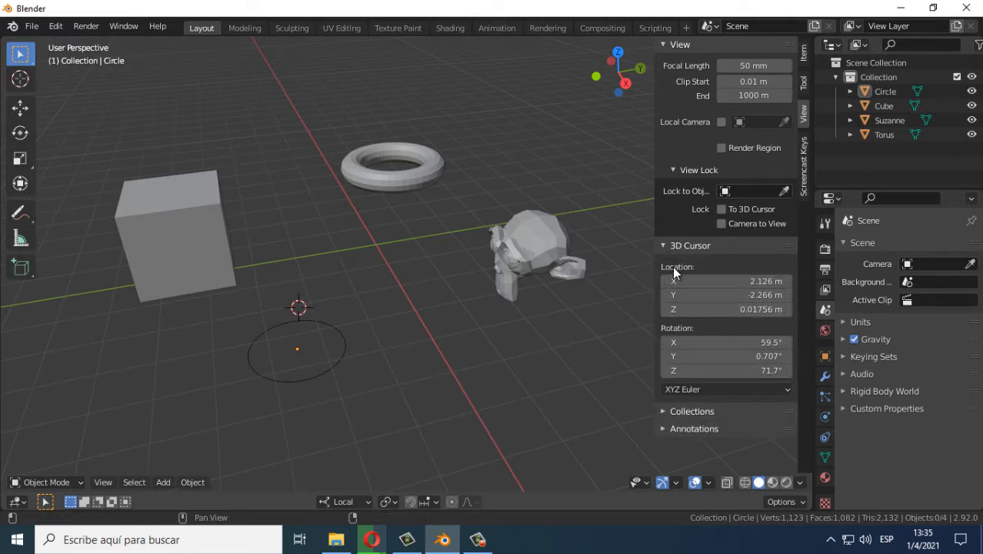
# Step: Set the 3D cursor's location to X 1 m, Y 0 m and Z -1 m
pyautogui.click(762, 281)
pyautogui.write('1')
pyautogui.press('Return')
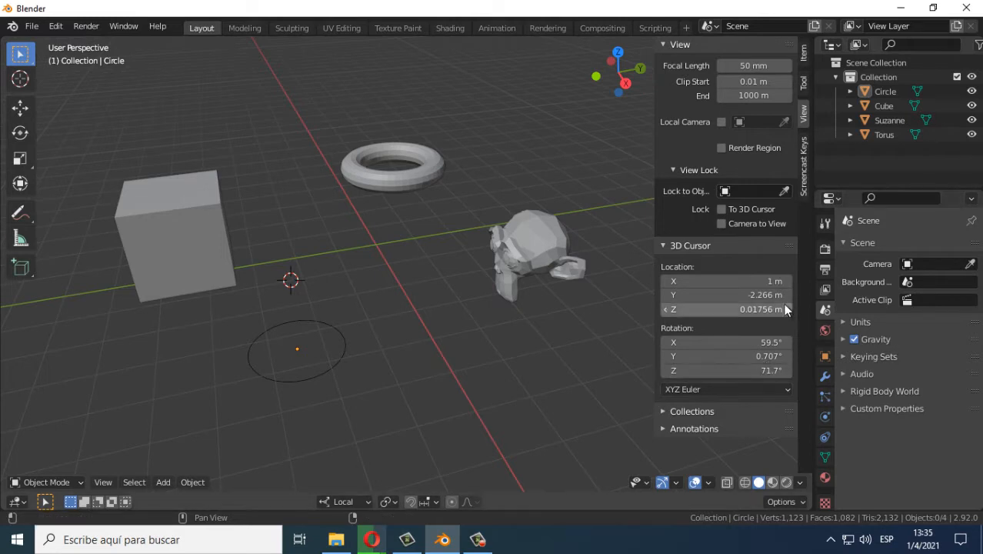
pyautogui.click(761, 294)
pyautogui.write('0')
pyautogui.press('Return')
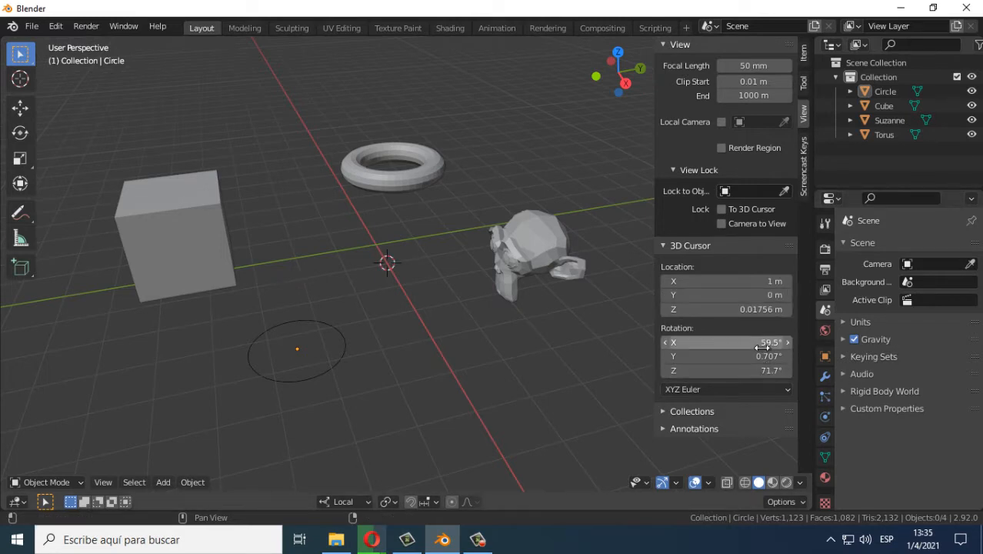
pyautogui.click(737, 309)
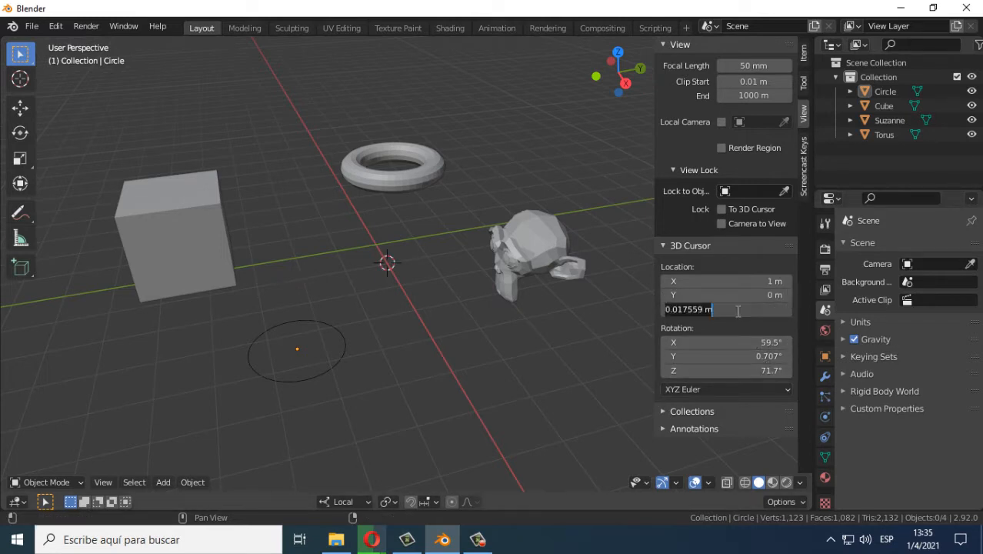
pyautogui.hotkey('ctrl', 'a')
pyautogui.write('-1')
pyautogui.press('Return')
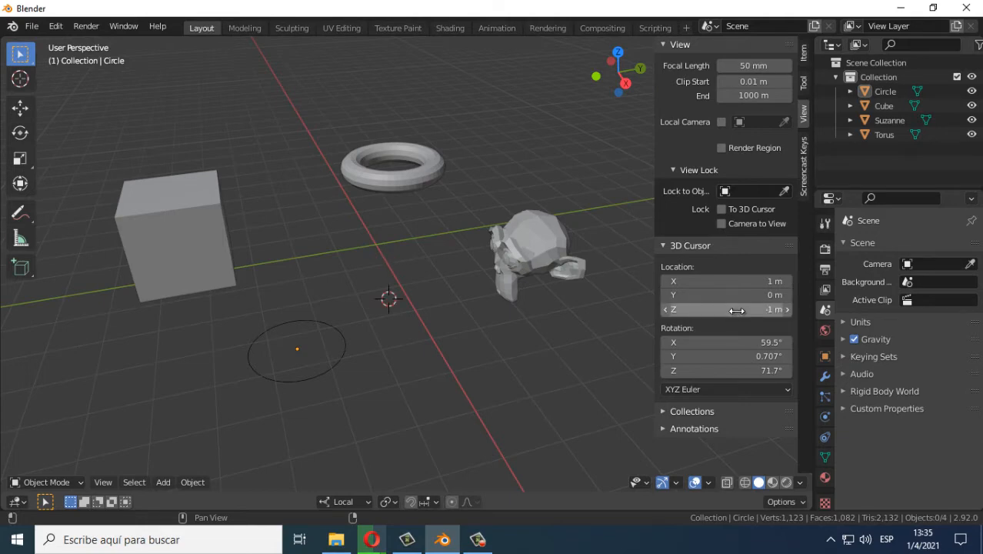
# Step: Add a torus mesh at the 3D cursor, below the grid near the origin
pyautogui.moveTo(231, 266); pyautogui.dragTo(431, 308, button='middle')
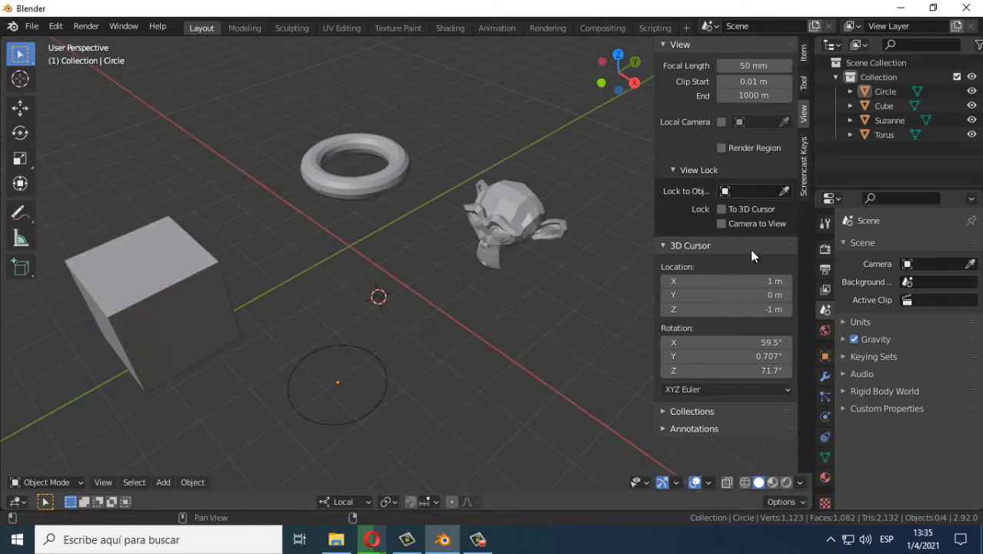
pyautogui.moveTo(539, 339)
pyautogui.mouseDown(button='middle')
pyautogui.moveTo(329, 312)
pyautogui.moveTo(372, 308)
pyautogui.mouseUp(button='middle')
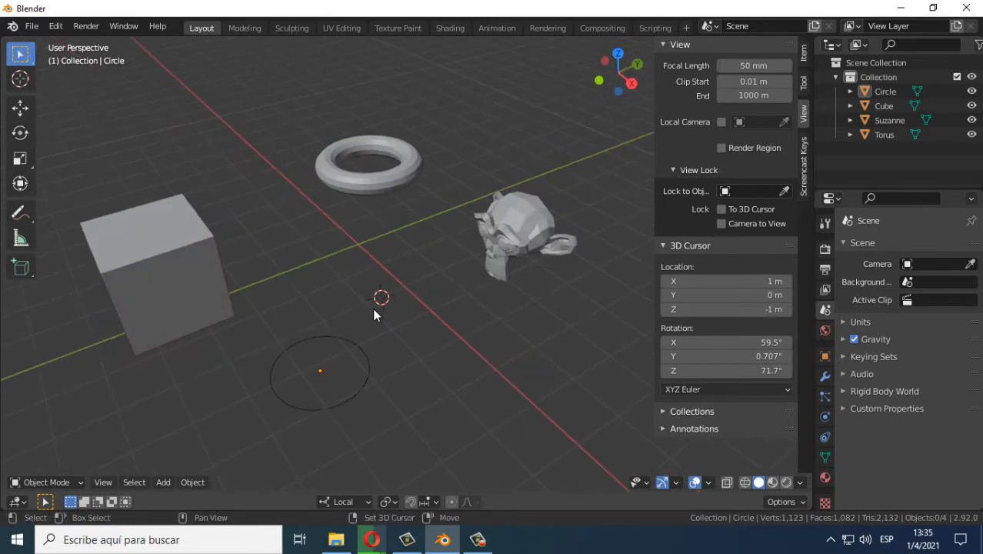
pyautogui.hotkey('shift', 'a')
pyautogui.moveTo(338, 217)
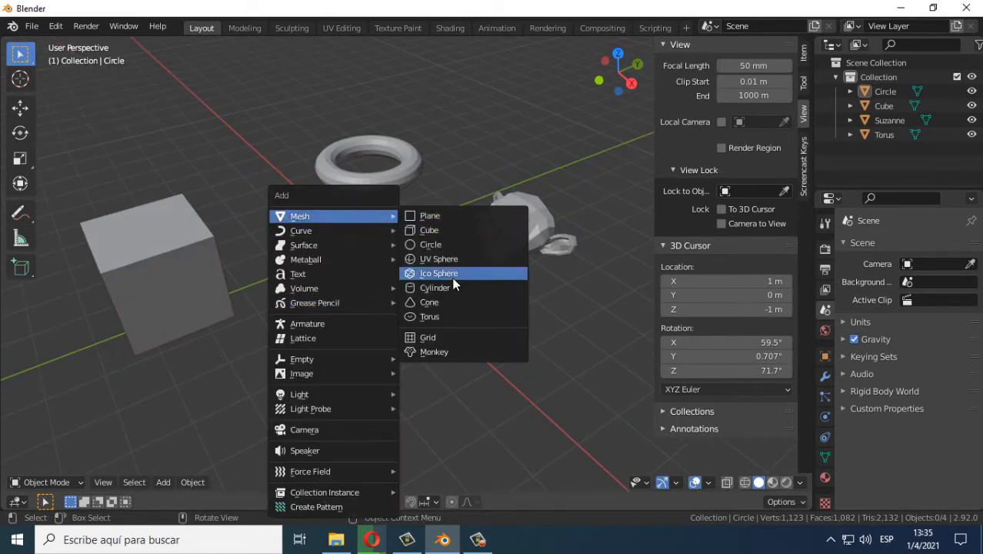
pyautogui.click(450, 317)
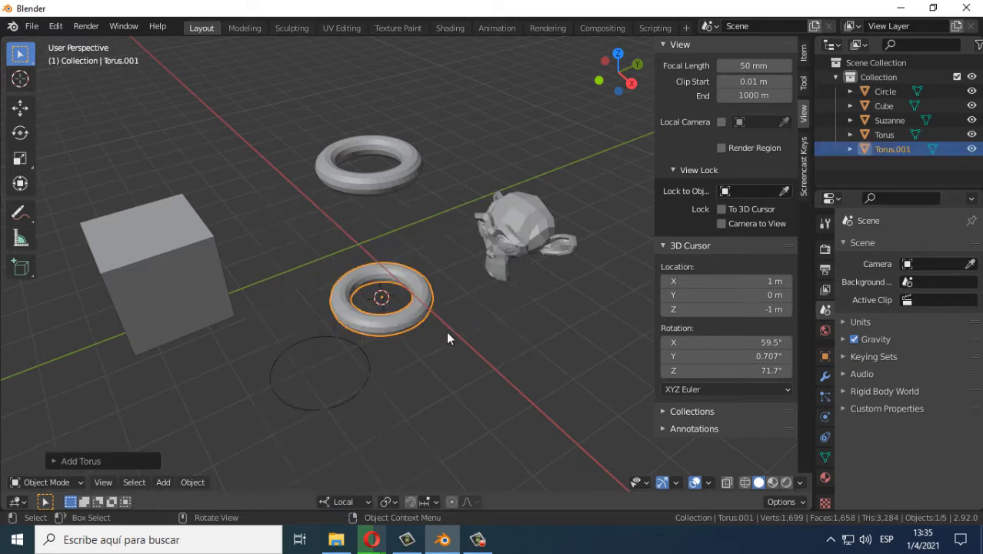
pyautogui.moveTo(447, 331); pyautogui.dragTo(384, 307, button='middle')
pyautogui.moveTo(376, 309); pyautogui.dragTo(409, 293, button='middle')
pyautogui.scroll(2, 409, 288)
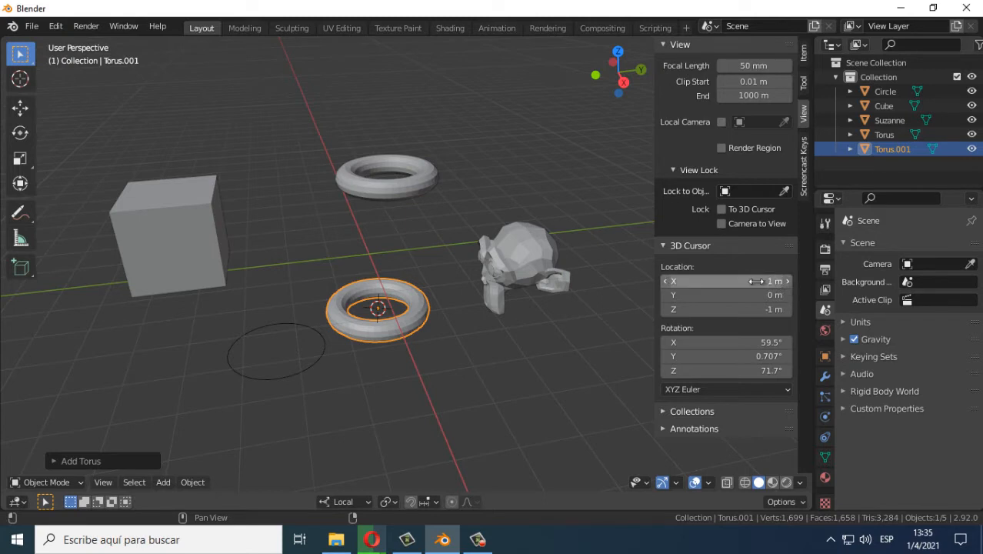
# Step: Slide the 3D cursor's location values to X -5.2 m, Y -0.4 m and Z -2.5 m
pyautogui.moveTo(756, 280); pyautogui.dragTo(783, 281)
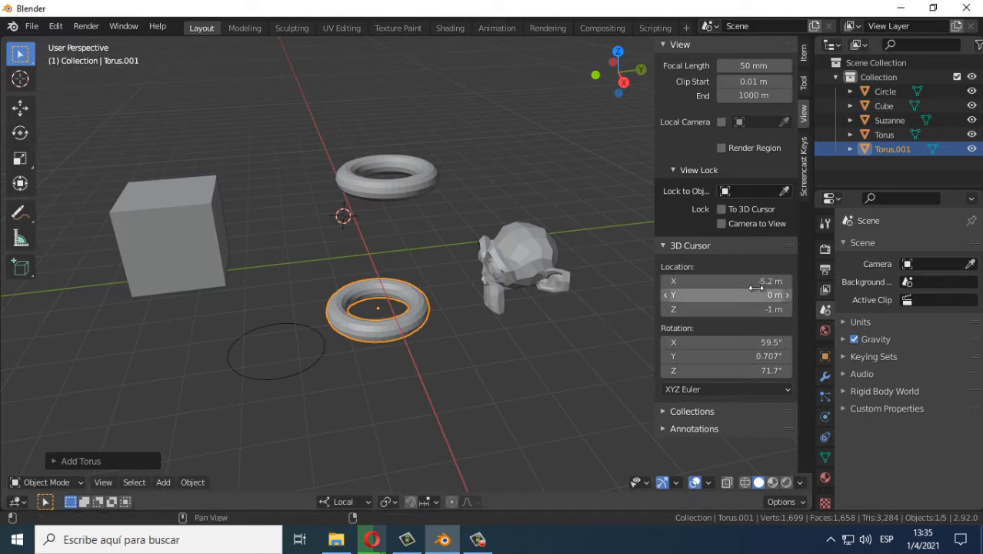
pyautogui.moveTo(774, 294); pyautogui.dragTo(750, 310)
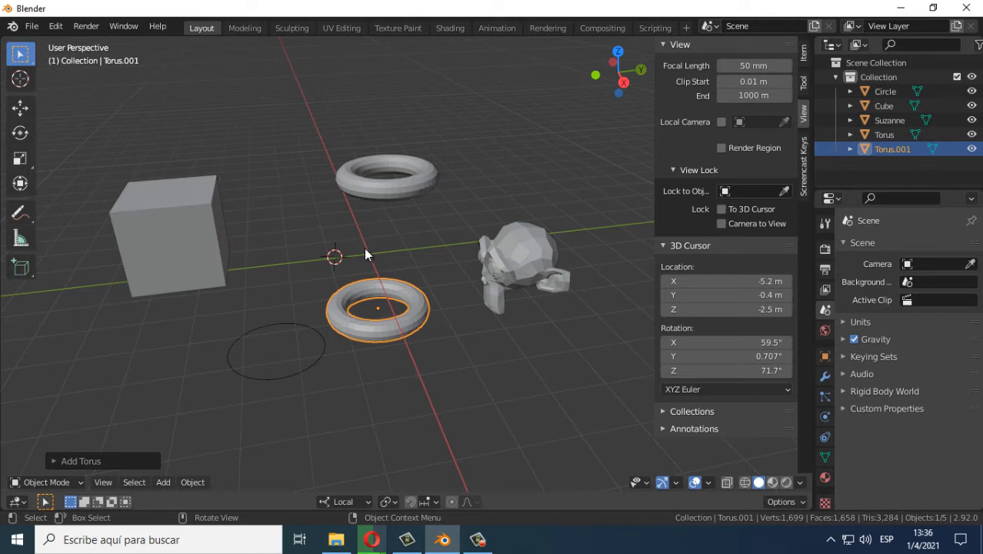
pyautogui.click(767, 281)
pyautogui.press('Return')
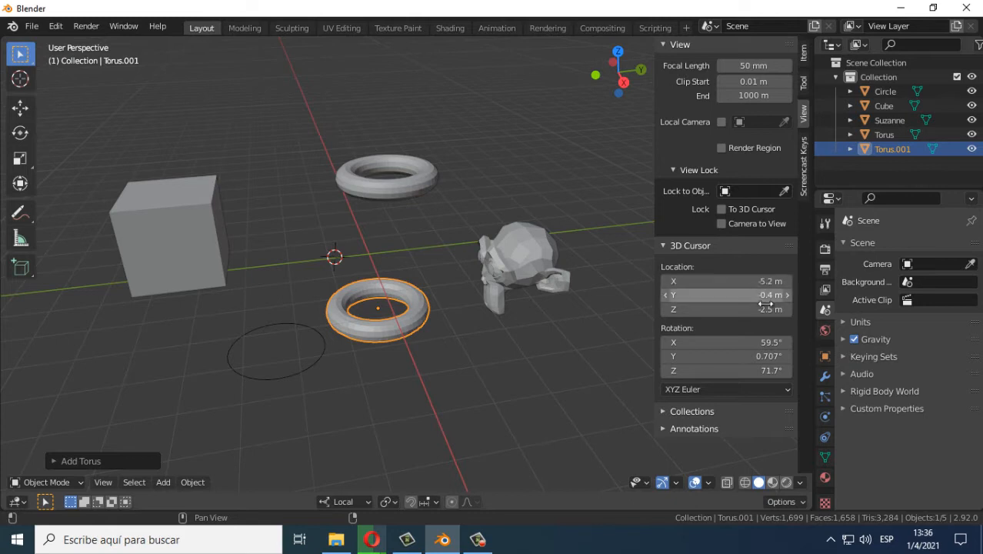
pyautogui.click(767, 309)
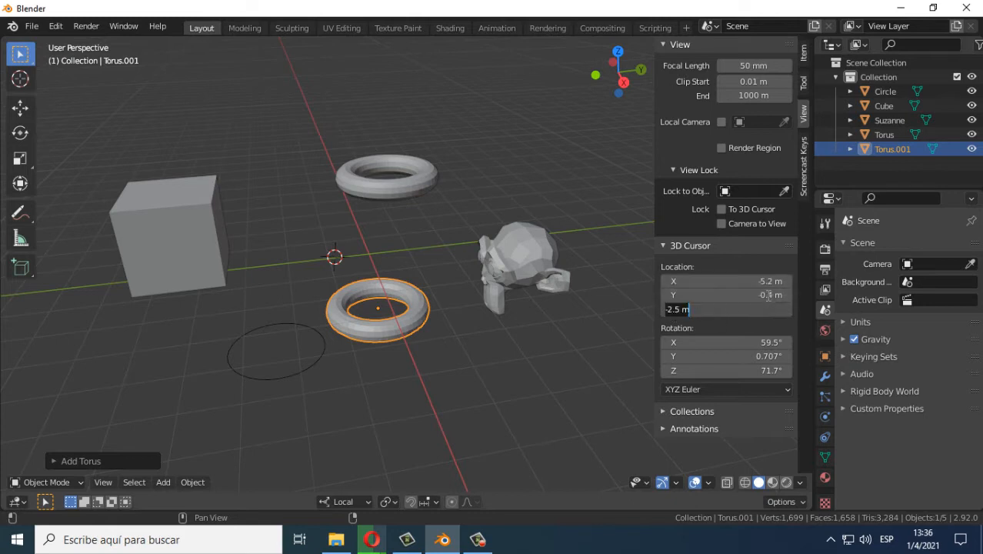
pyautogui.press('Return')
pyautogui.click(766, 295)
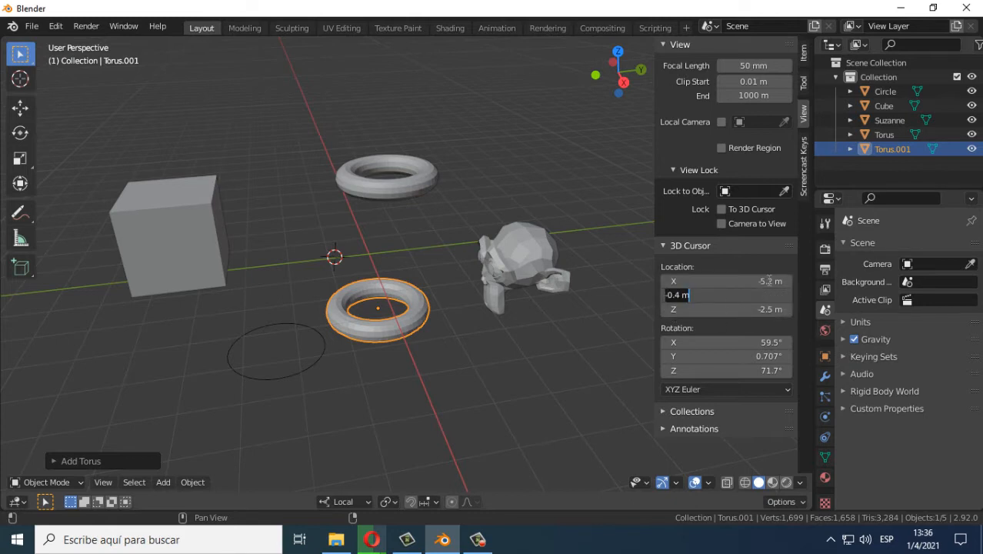
pyautogui.press('Return')
pyautogui.click(769, 281)
pyautogui.press('Return')
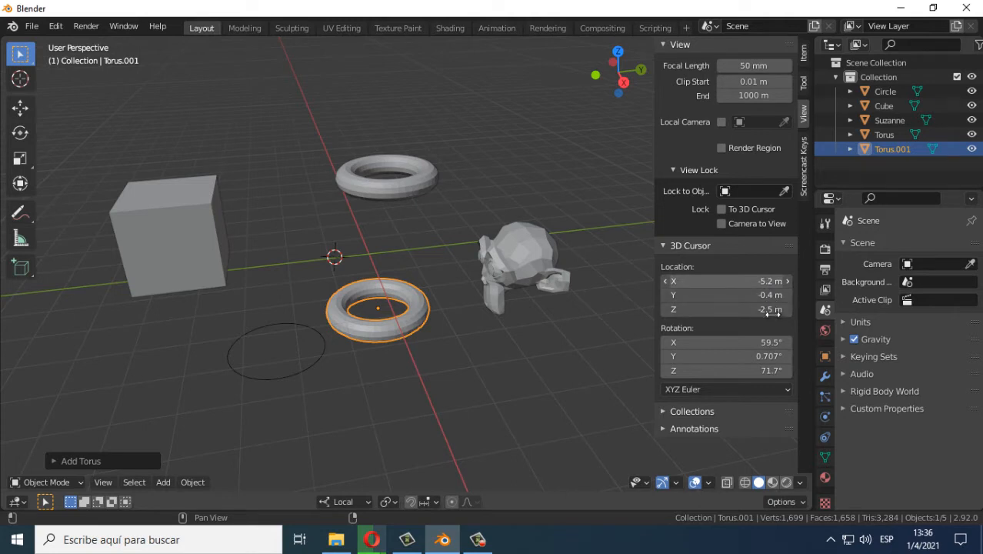
# Step: Set the 3D cursor's X, Y and Z location to 0 m in a single edit
pyautogui.moveTo(769, 281); pyautogui.dragTo(773, 315)
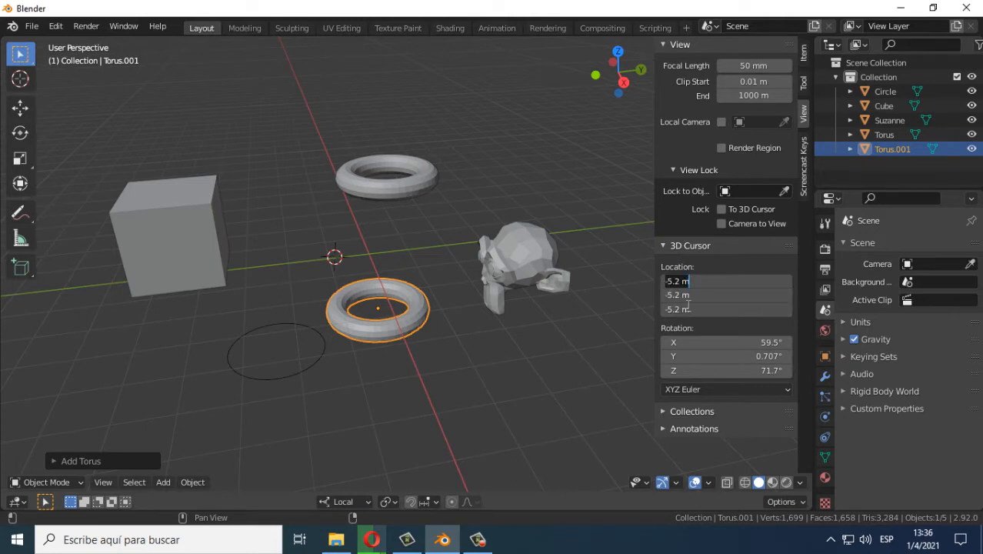
pyautogui.write('0')
pyautogui.press('Return')
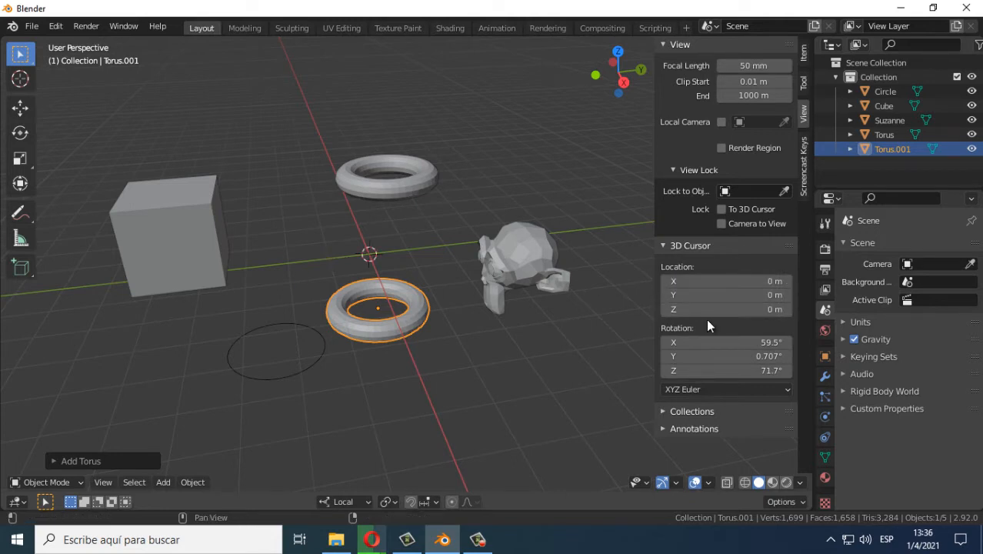
# Step: Place the 3D cursor at several spots in the foreground, ending below the cube, and reset it to the world origin
pyautogui.keyDown('shift'); pyautogui.rightClick(569, 395); pyautogui.keyUp('shift')
pyautogui.keyDown('shift'); pyautogui.moveTo(369, 424); pyautogui.dragTo(183, 400, button='right'); pyautogui.keyUp('shift')
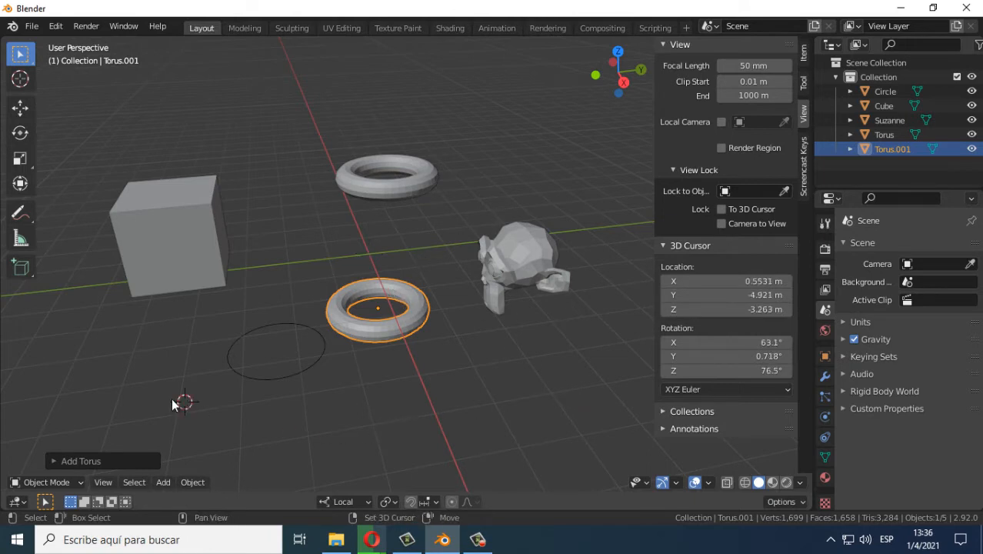
pyautogui.keyDown('shift'); pyautogui.rightClick(98, 367); pyautogui.keyUp('shift')
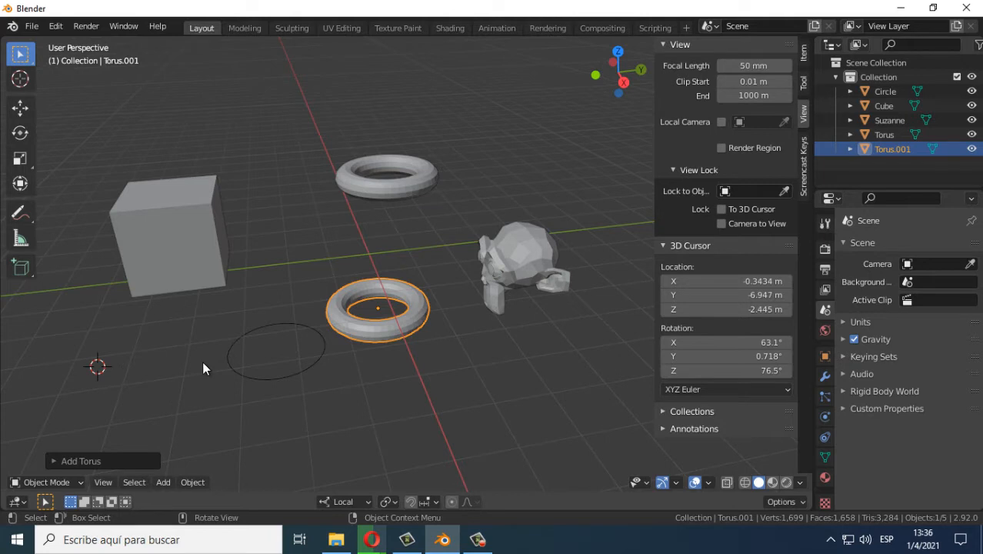
pyautogui.hotkey('shift', 'c')
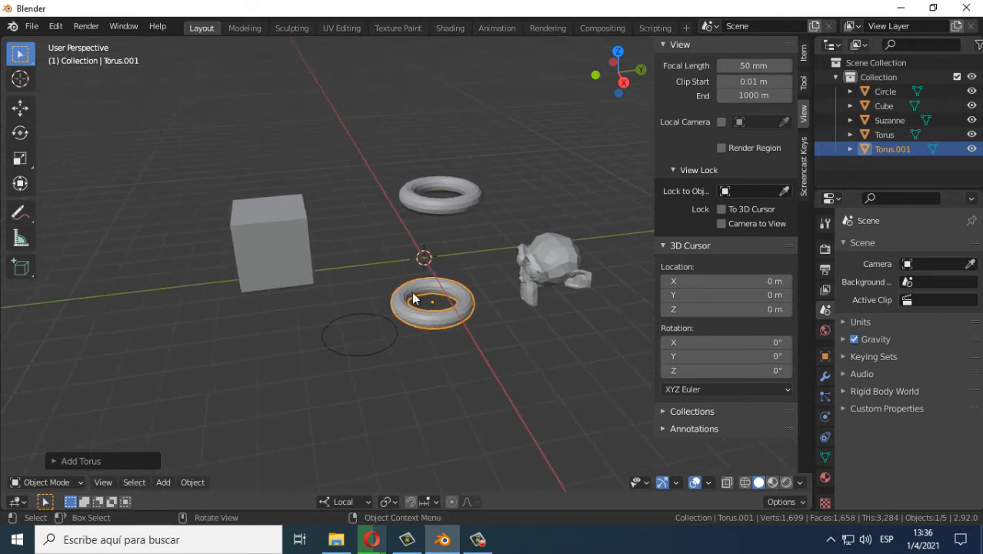
# Step: Move the 3D cursor far out on the negative Y side and return it to the world origin again
pyautogui.keyDown('shift'); pyautogui.moveTo(526, 390); pyautogui.dragTo(126, 398, button='right'); pyautogui.keyUp('shift')
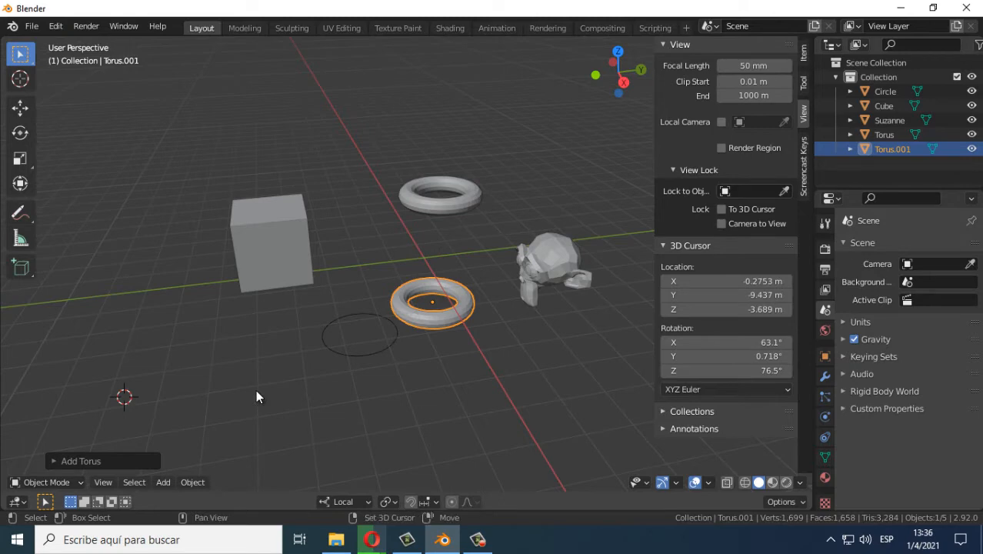
pyautogui.hotkey('shift', 'c')
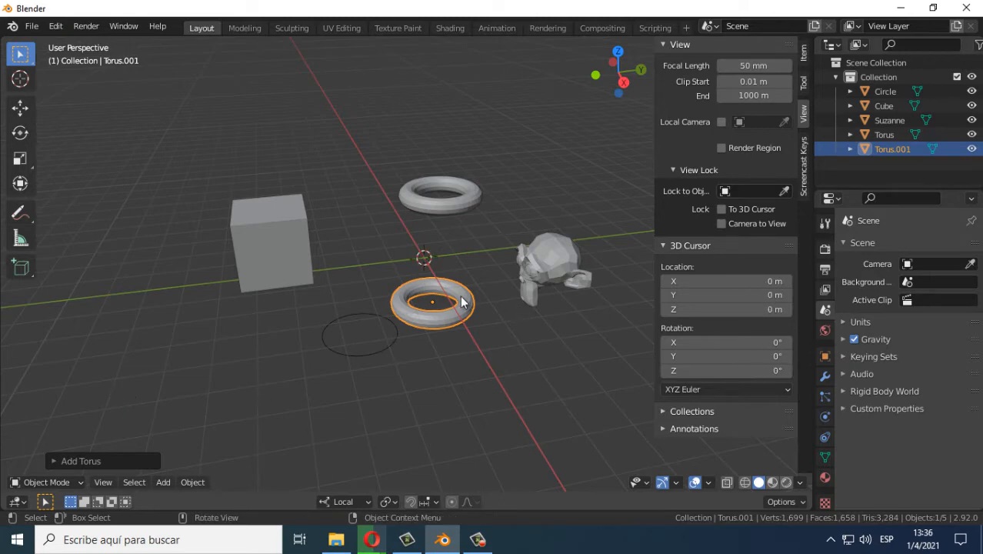
pyautogui.moveTo(458, 328); pyautogui.dragTo(421, 307, button='middle')
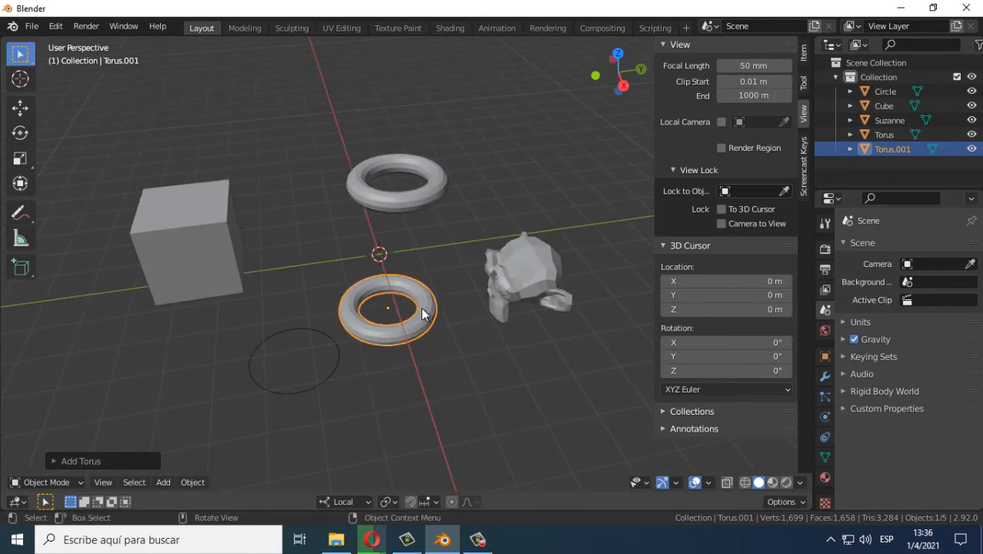
# Step: Place the 3D cursor in front of the monkey at about X 3.6 m, Y 3.7 m, Z -3.2 m and add an ico sphere
pyautogui.keyDown('shift'); pyautogui.rightClick(515, 360); pyautogui.keyUp('shift')
pyautogui.moveTo(556, 378); pyautogui.dragTo(461, 314, button='middle')
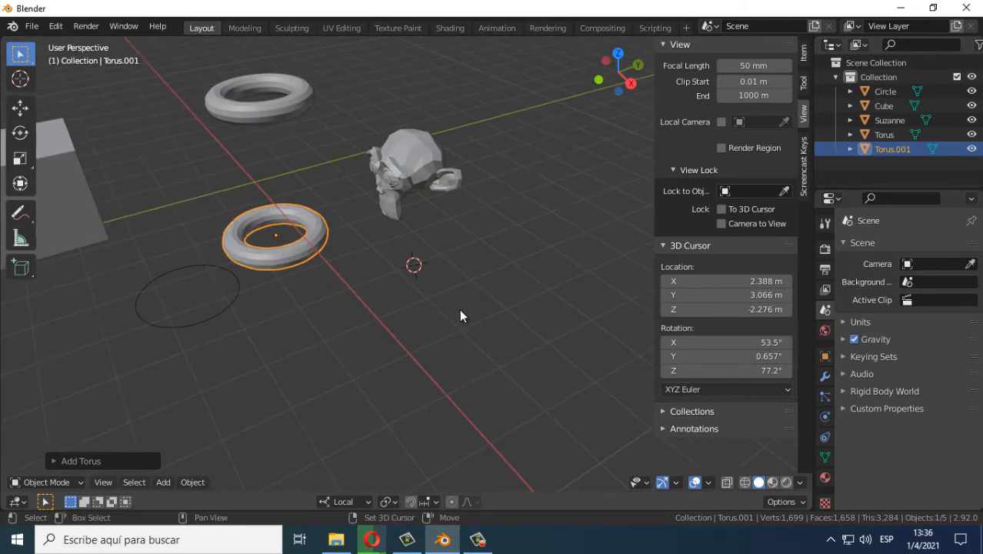
pyautogui.keyDown('shift'); pyautogui.rightClick(460, 310); pyautogui.keyUp('shift')
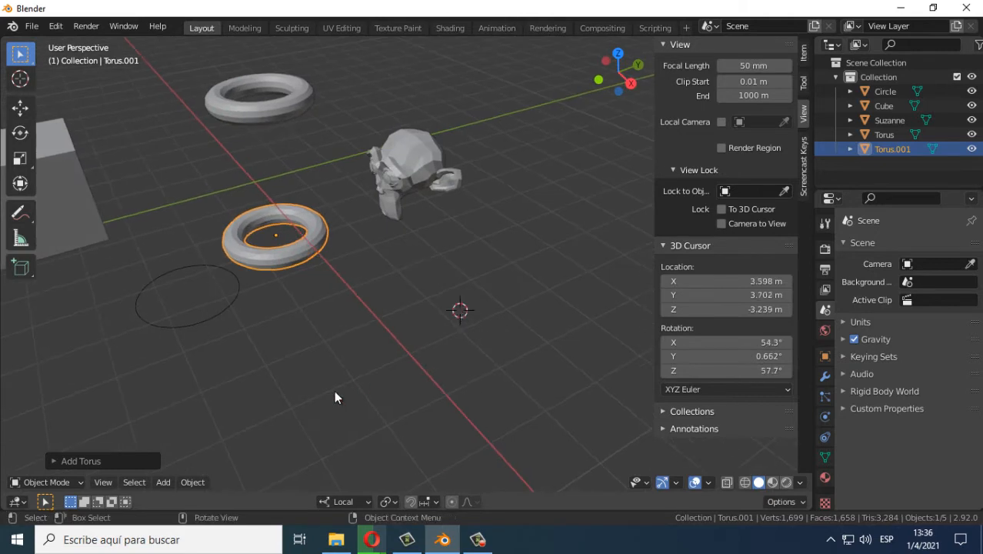
pyautogui.click(164, 482)
pyautogui.moveTo(215, 465)
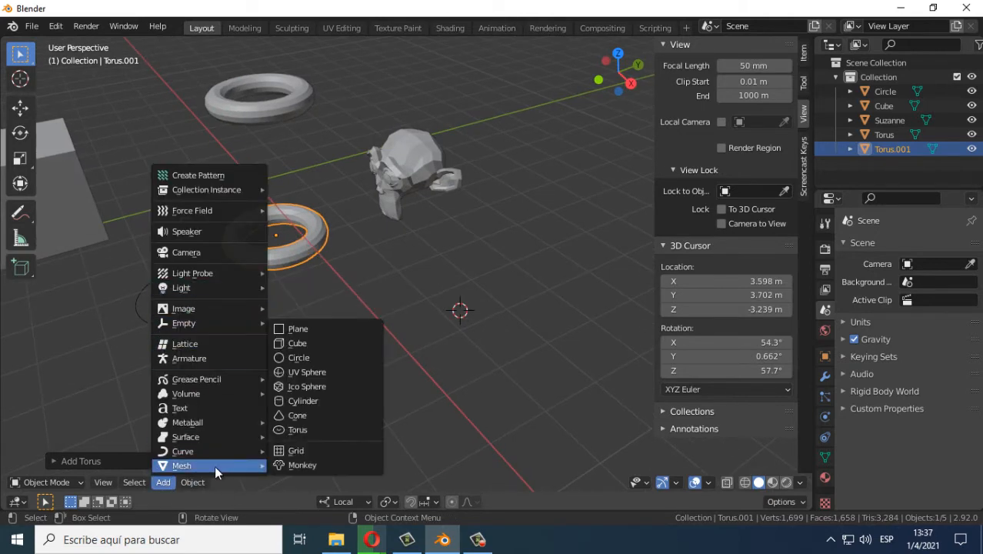
pyautogui.click(307, 387)
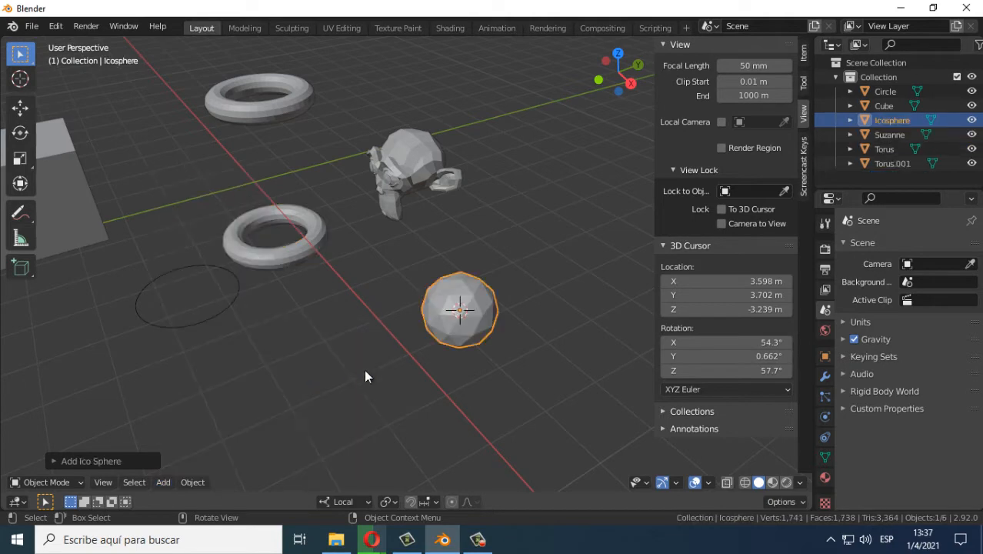
# Step: Place the 3D cursor behind the monkey at about X -1.3 m, Y 4.9 m, Z 0 m and add a UV sphere
pyautogui.moveTo(484, 346); pyautogui.dragTo(494, 308, button='middle')
pyautogui.scroll(4, 494, 349)
pyautogui.moveTo(494, 349); pyautogui.dragTo(377, 329, button='middle')
pyautogui.scroll(-3, 303, 298)
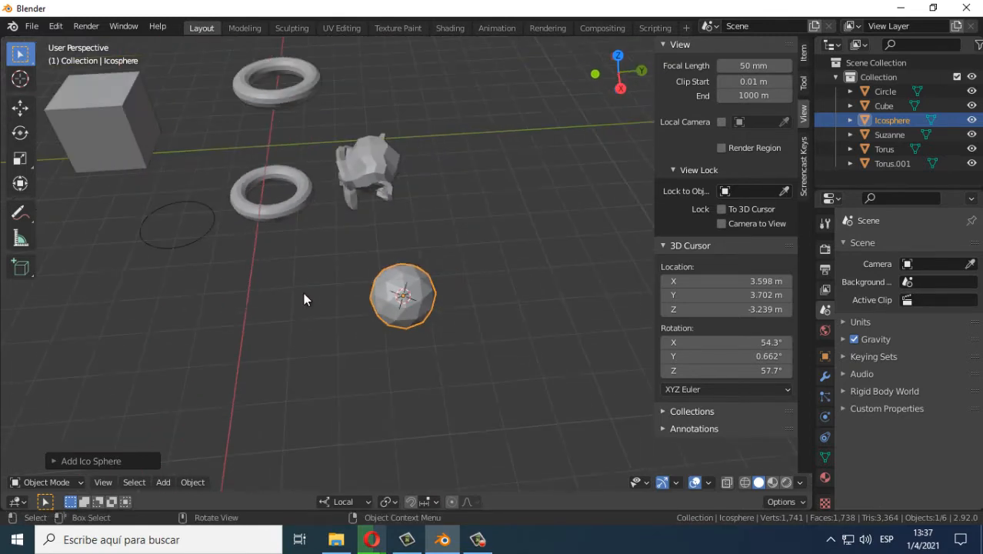
pyautogui.scroll(2, 386, 228)
pyautogui.keyDown('shift'); pyautogui.rightClick(381, 195); pyautogui.keyUp('shift')
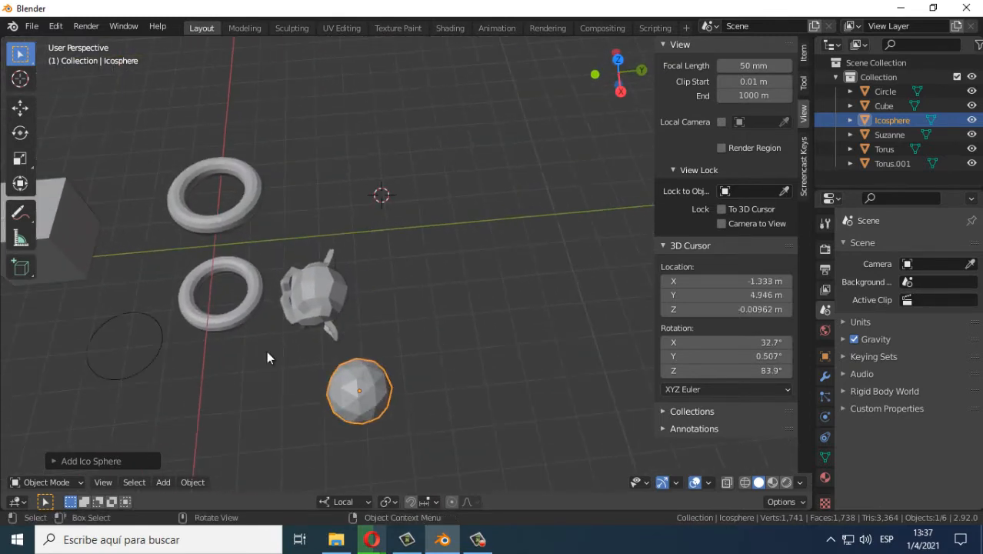
pyautogui.click(163, 482)
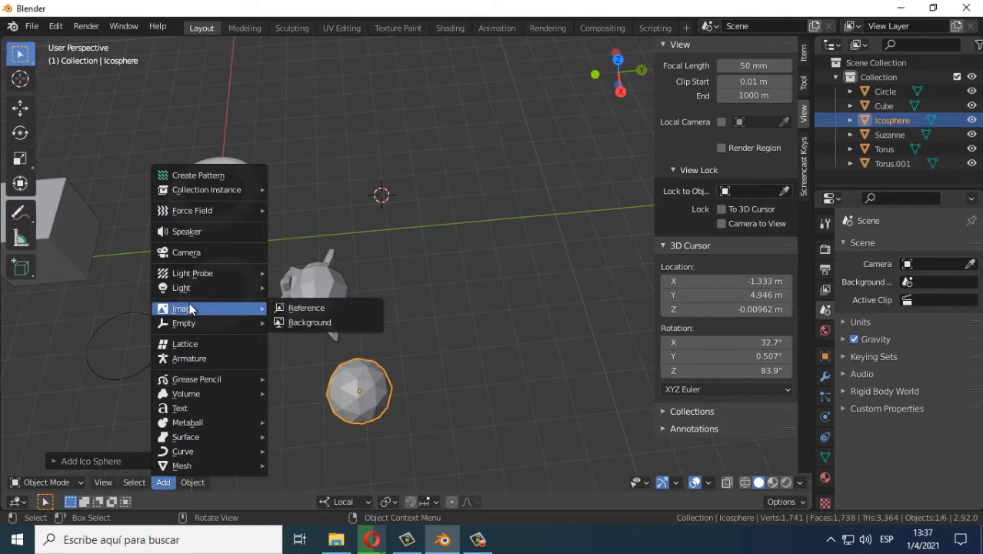
pyautogui.moveTo(194, 465)
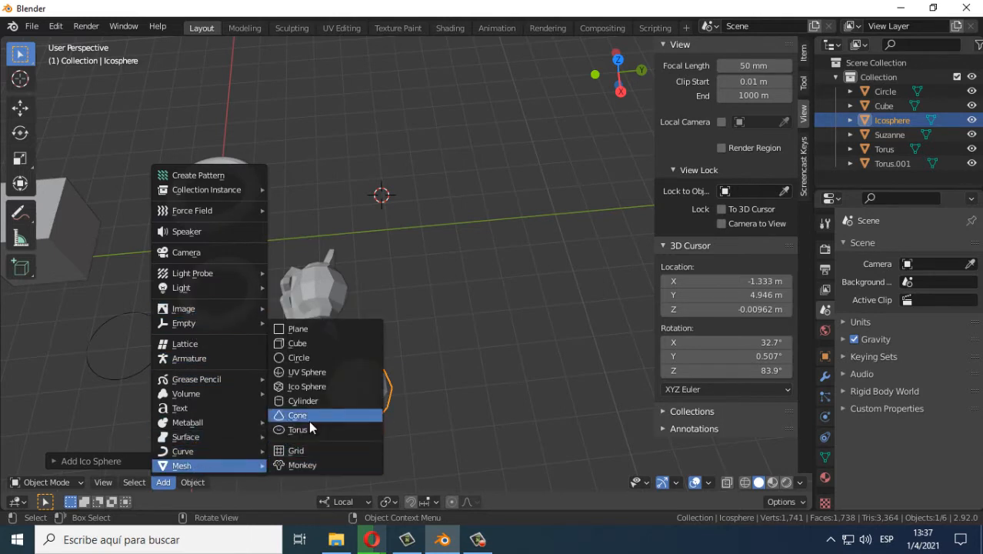
pyautogui.click(310, 372)
# Step: Review the scene and the mesh objects available to add, and deselect the UV sphere
pyautogui.moveTo(365, 319); pyautogui.dragTo(297, 267, button='middle')
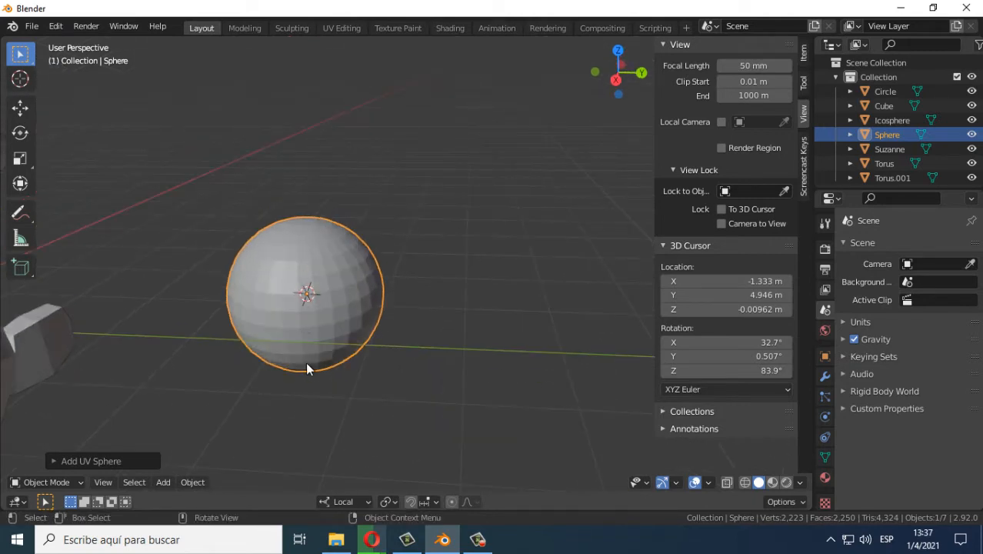
pyautogui.moveTo(353, 345); pyautogui.dragTo(300, 318, button='middle')
pyautogui.moveTo(324, 200); pyautogui.dragTo(370, 298, button='middle')
pyautogui.scroll(-3, 370, 298)
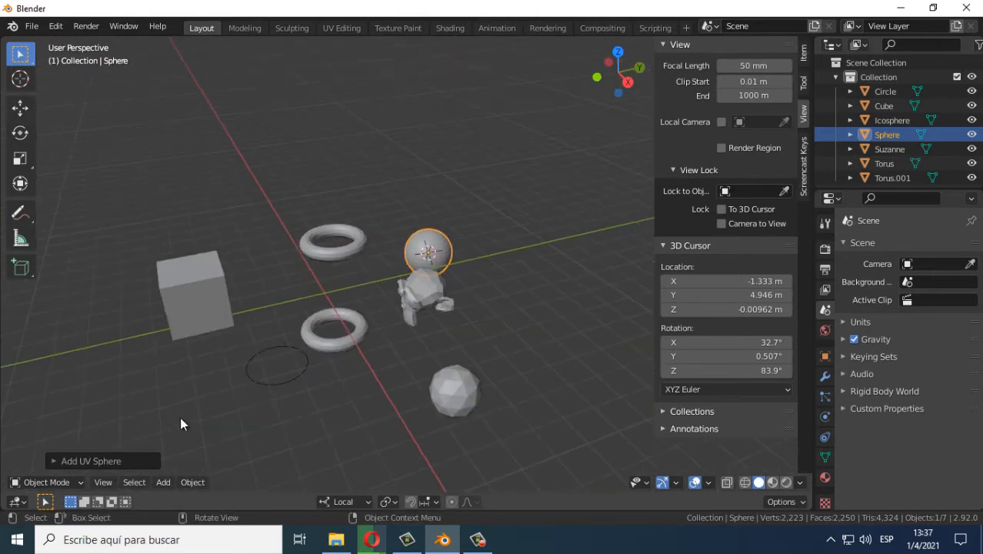
pyautogui.click(166, 482)
pyautogui.moveTo(194, 465)
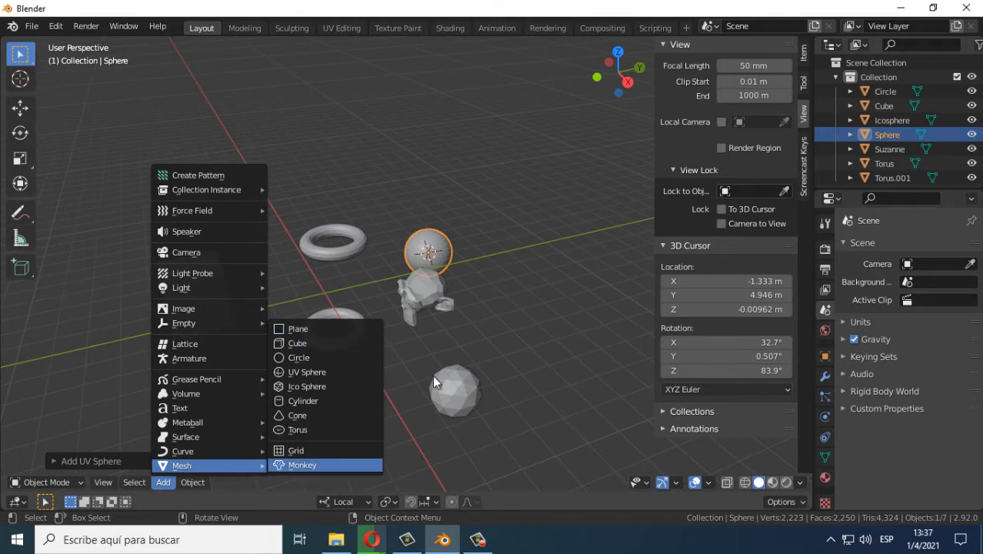
pyautogui.click(534, 292)
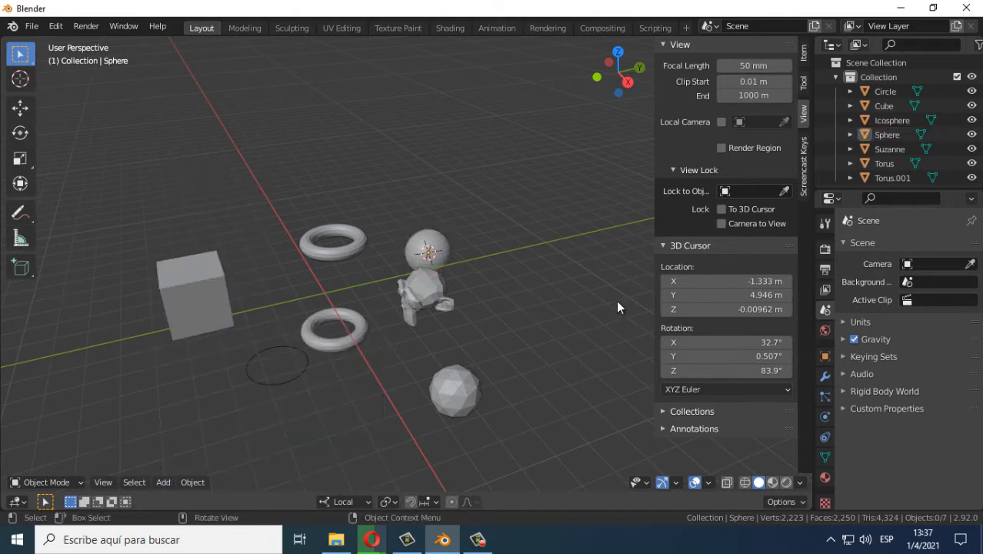
# Step: Hide the viewport sidebar and enable the "Add Mesh: Extra Objects" add-on by searching the add-ons for "extra"
pyautogui.press('n')
pyautogui.moveTo(566, 291); pyautogui.dragTo(351, 281, button='middle')
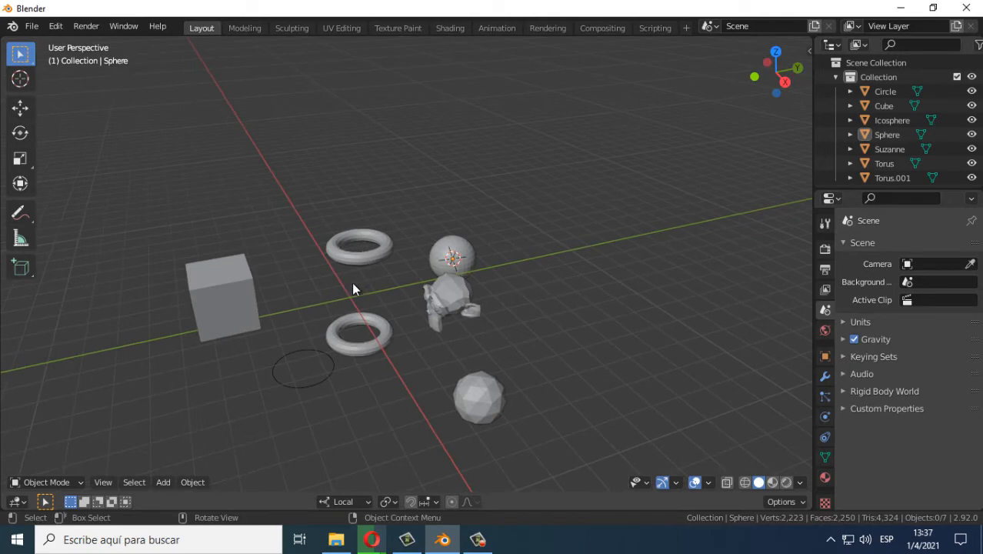
pyautogui.click(54, 27)
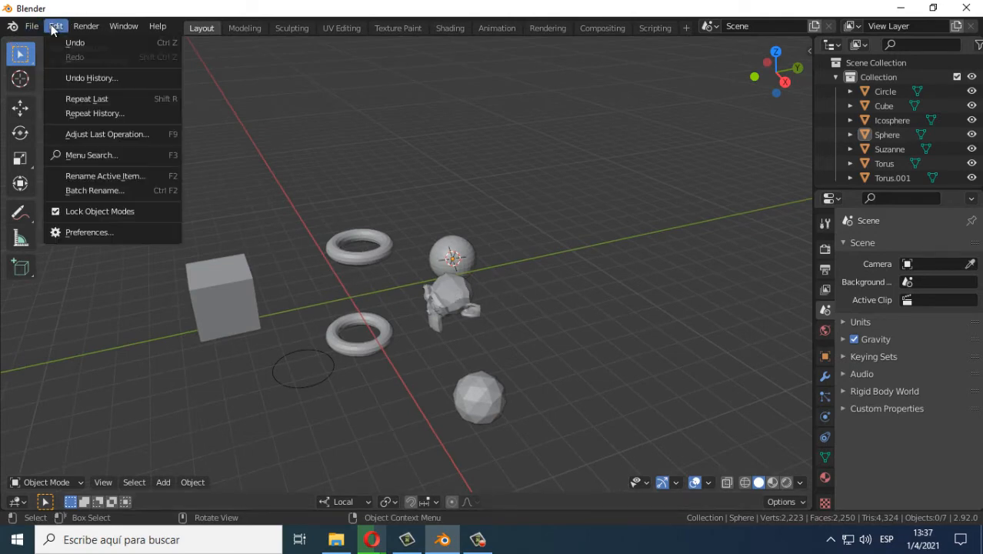
pyautogui.click(89, 232)
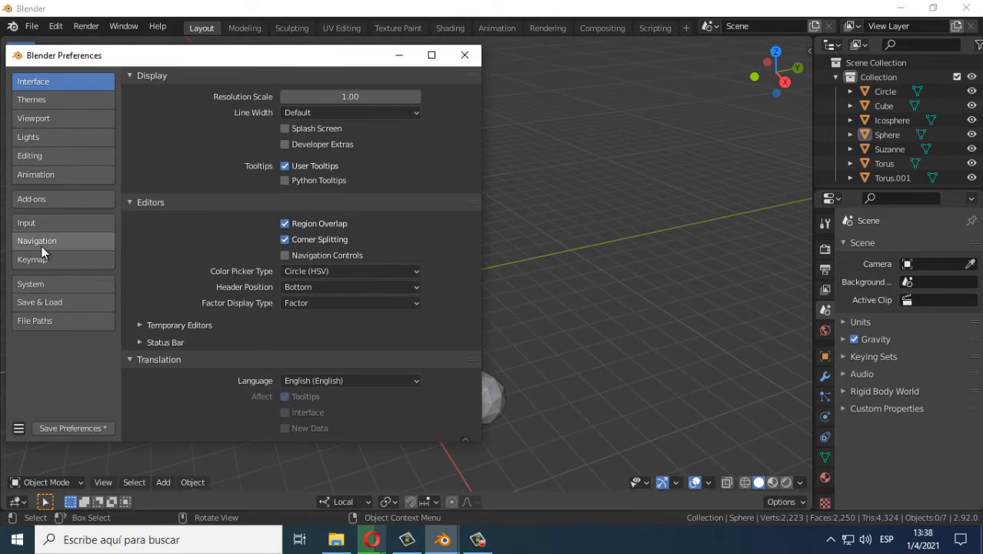
pyautogui.click(36, 199)
pyautogui.click(416, 96)
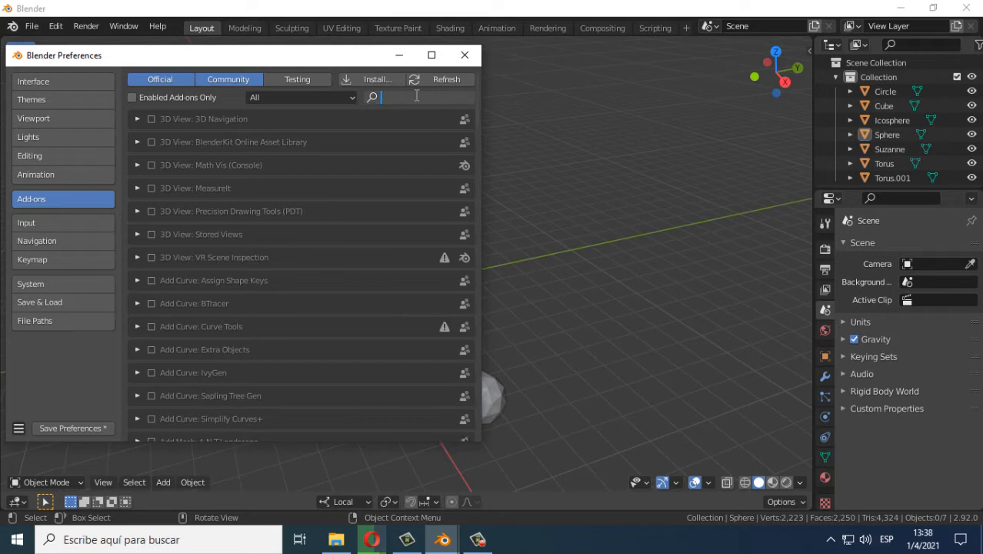
pyautogui.write('extra')
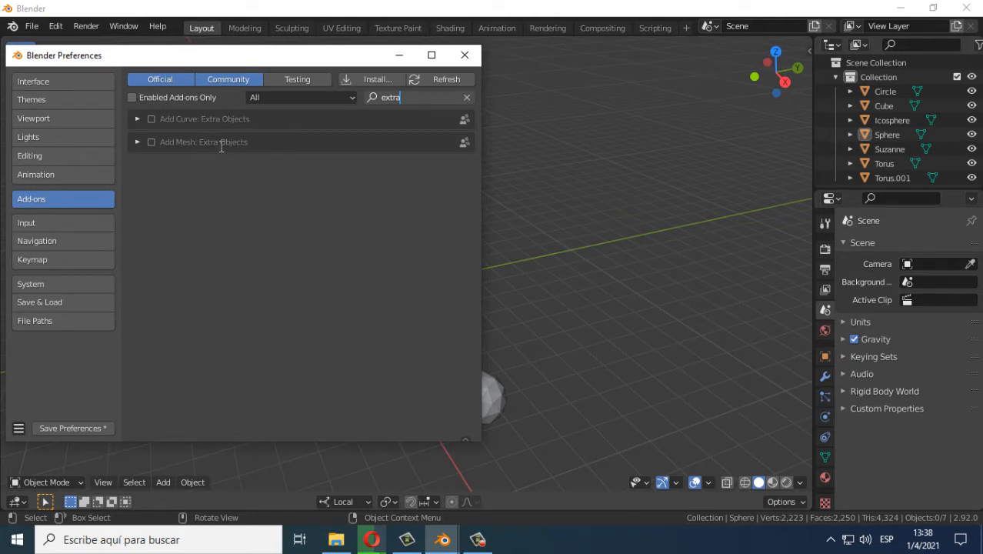
pyautogui.click(150, 142)
pyautogui.click(150, 142)
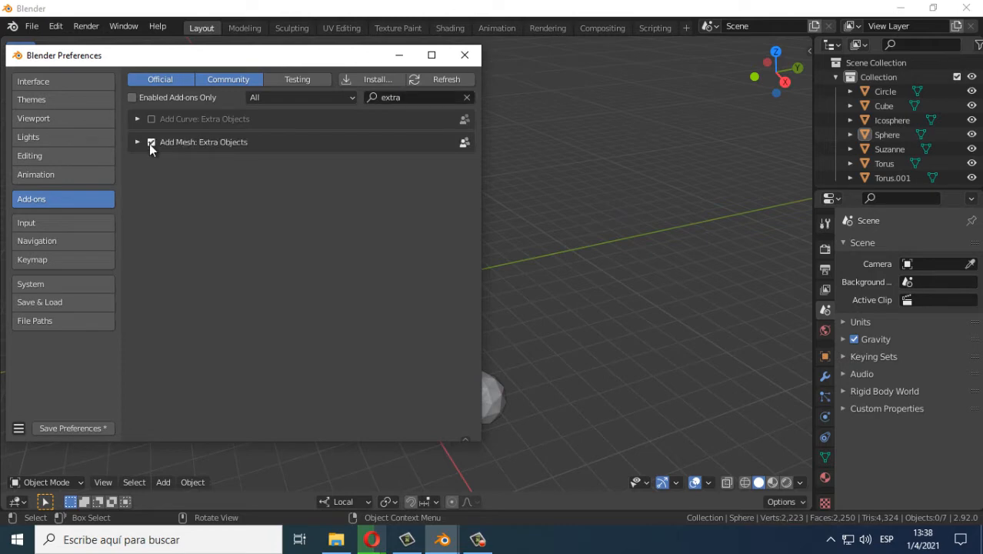
pyautogui.click(465, 55)
# Step: Add a Round Cube mesh at the 3D cursor and move it away from the UV sphere toward positive Y
pyautogui.moveTo(491, 210); pyautogui.dragTo(444, 201, button='middle')
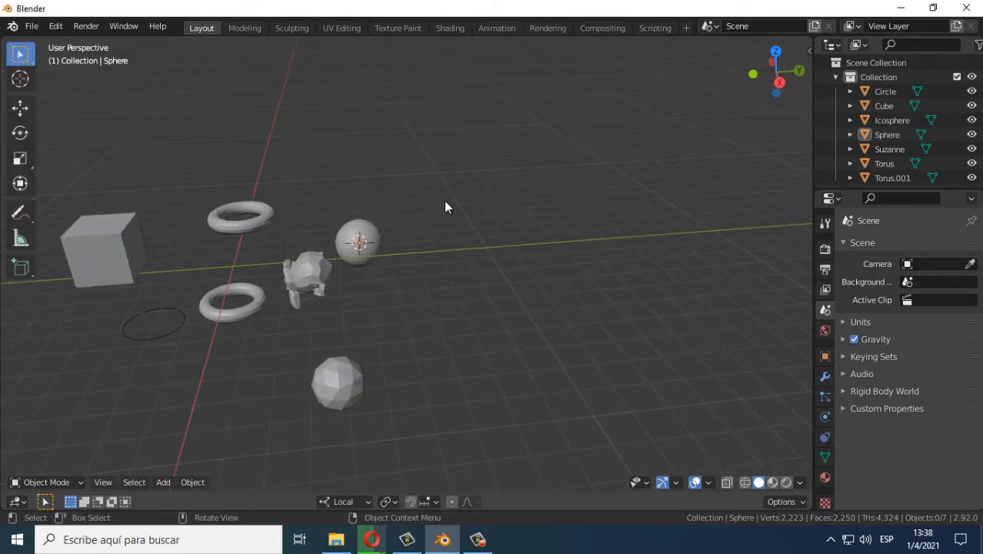
pyautogui.hotkey('shift', 'a')
pyautogui.moveTo(456, 179)
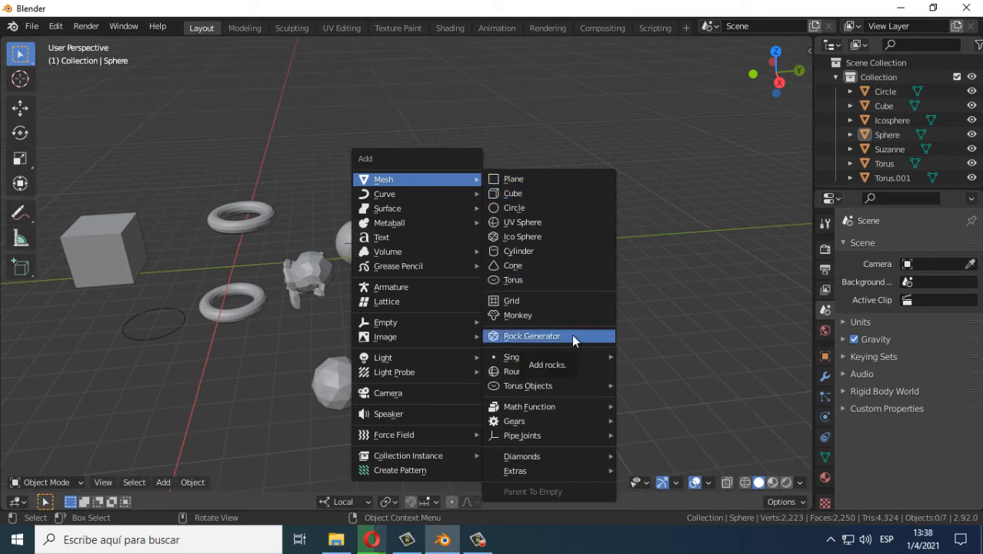
pyautogui.moveTo(520, 361)
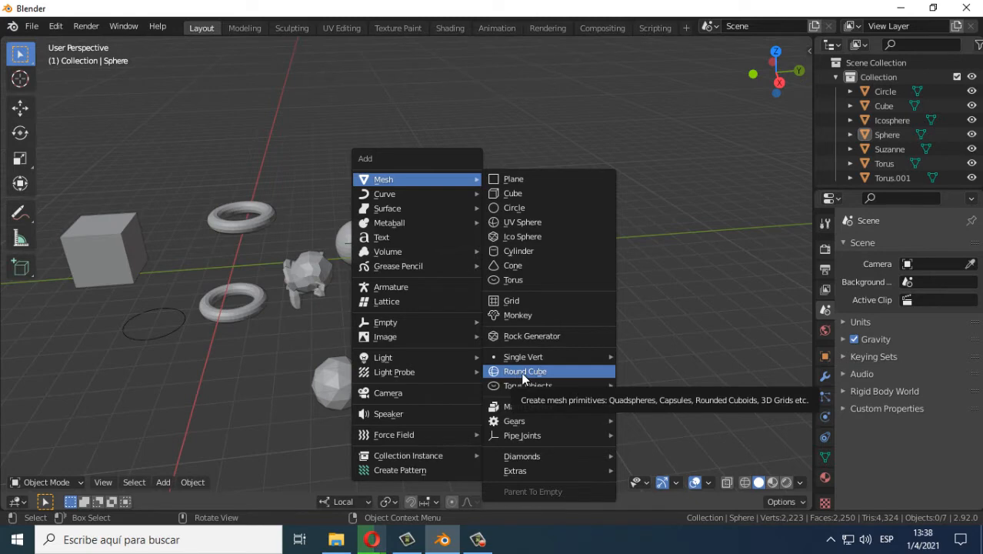
pyautogui.click(523, 372)
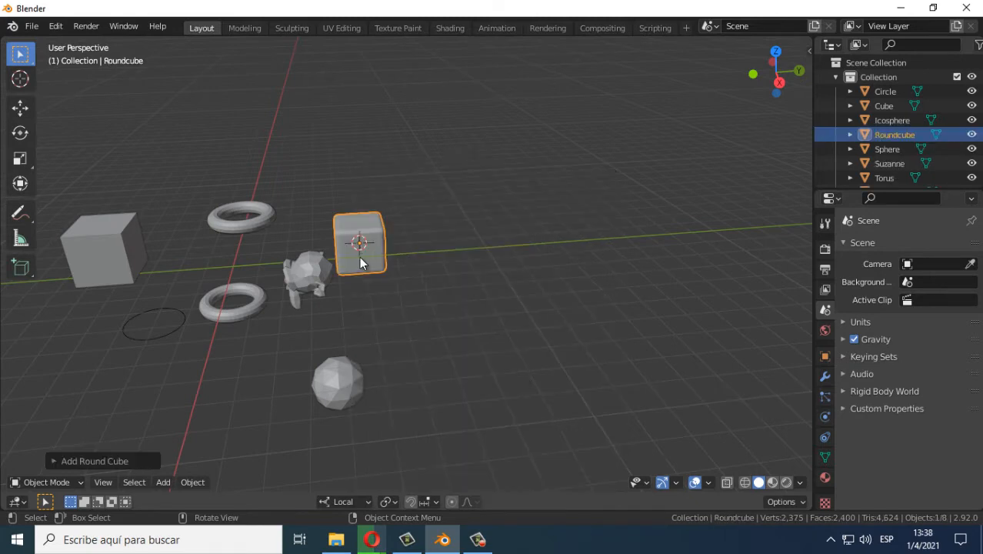
pyautogui.moveTo(369, 261); pyautogui.dragTo(480, 238)
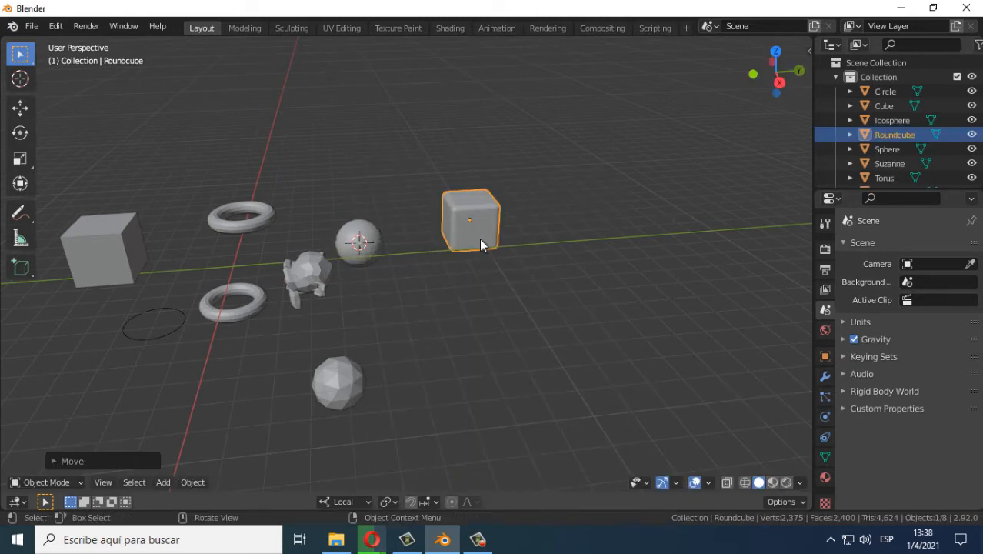
# Step: Try to reopen the adjustment settings of the last operation on the moved round cube
pyautogui.moveTo(479, 239); pyautogui.dragTo(420, 202, button='middle')
pyautogui.scroll(5, 480, 213)
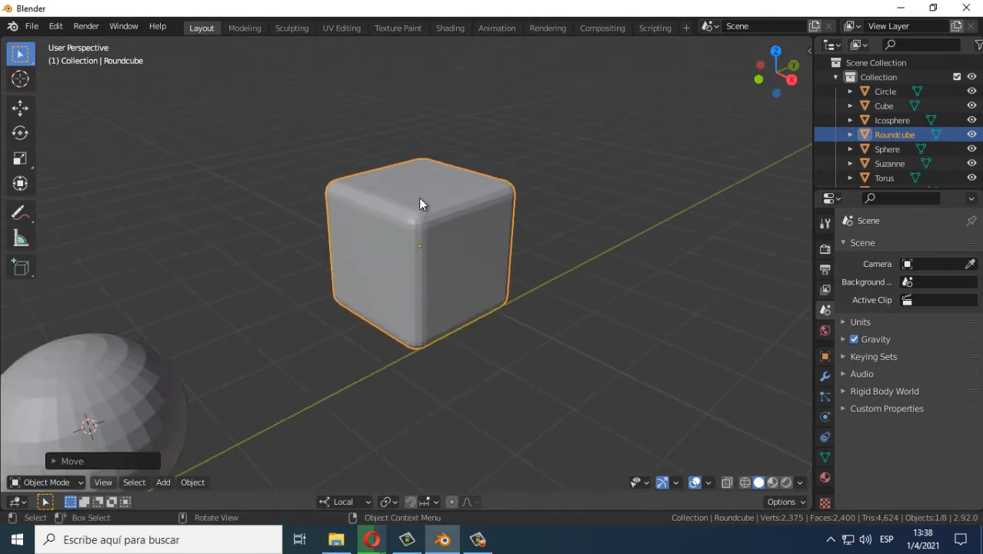
pyautogui.keyDown('shift'); pyautogui.moveTo(319, 322); pyautogui.dragTo(454, 278, button='middle'); pyautogui.keyUp('shift')
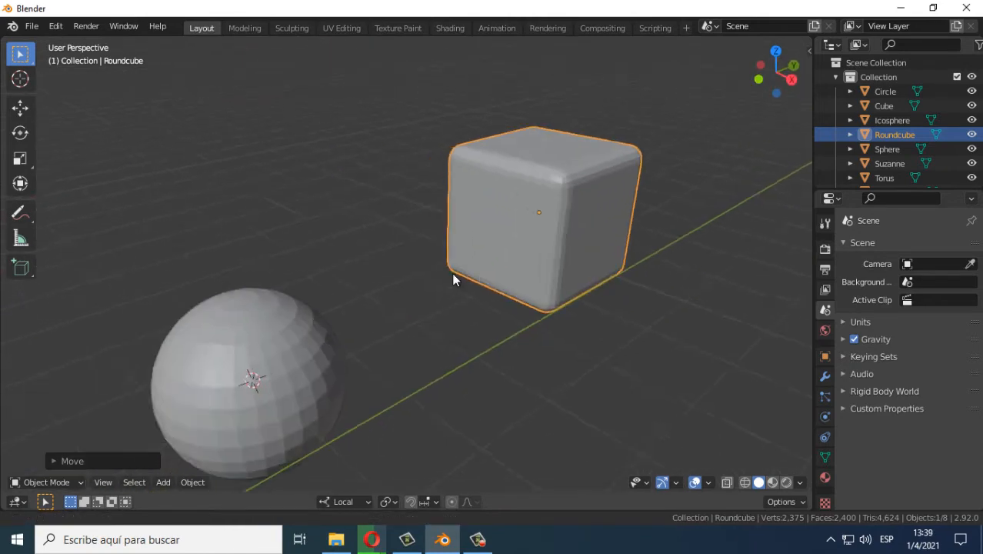
pyautogui.scroll(-4, 358, 292)
pyautogui.moveTo(234, 326); pyautogui.dragTo(390, 208, button='middle')
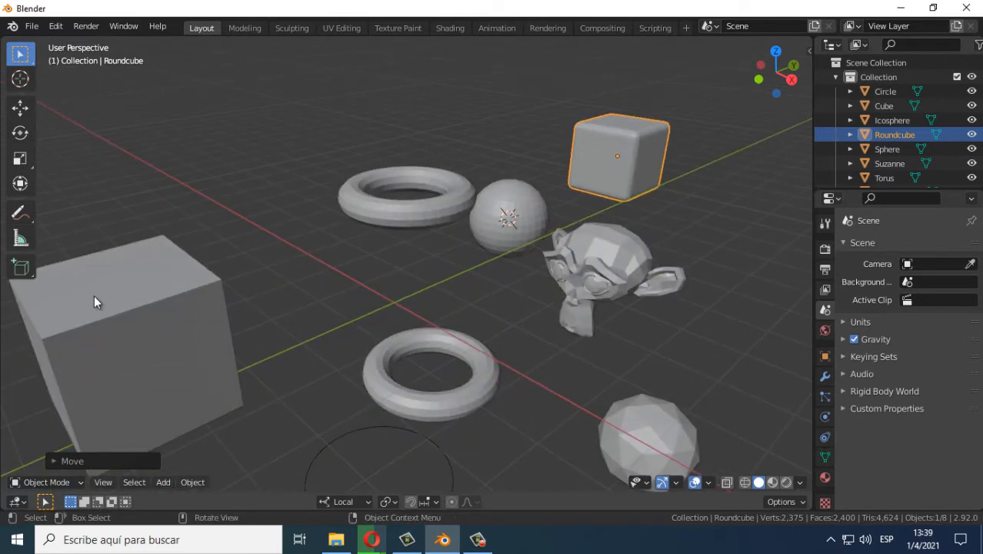
pyautogui.press('KP_Decimal')
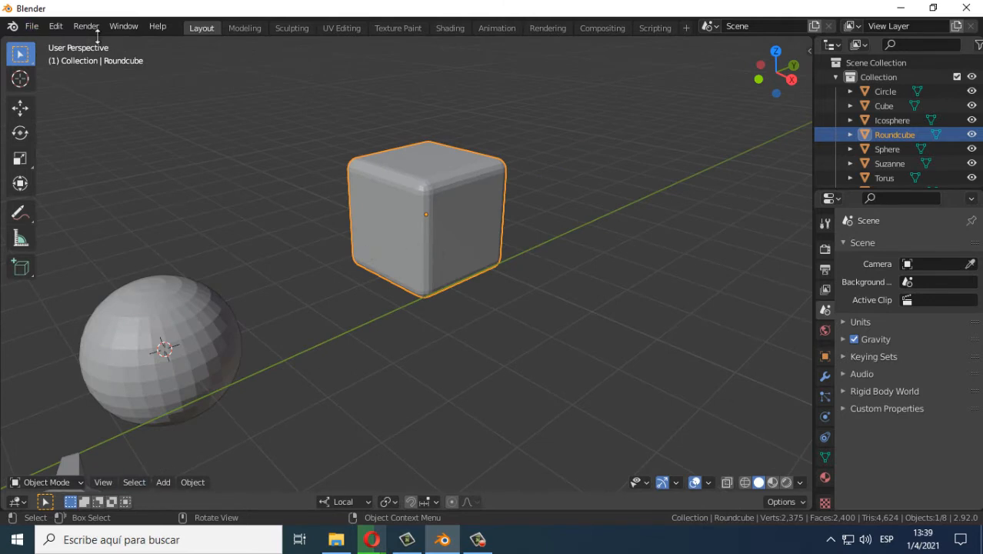
pyautogui.click(55, 26)
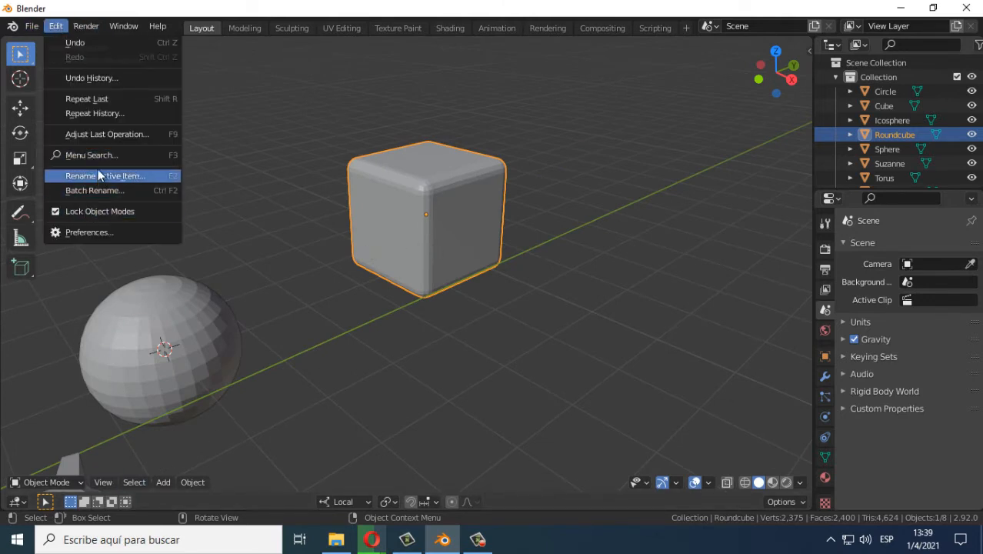
pyautogui.click(100, 134)
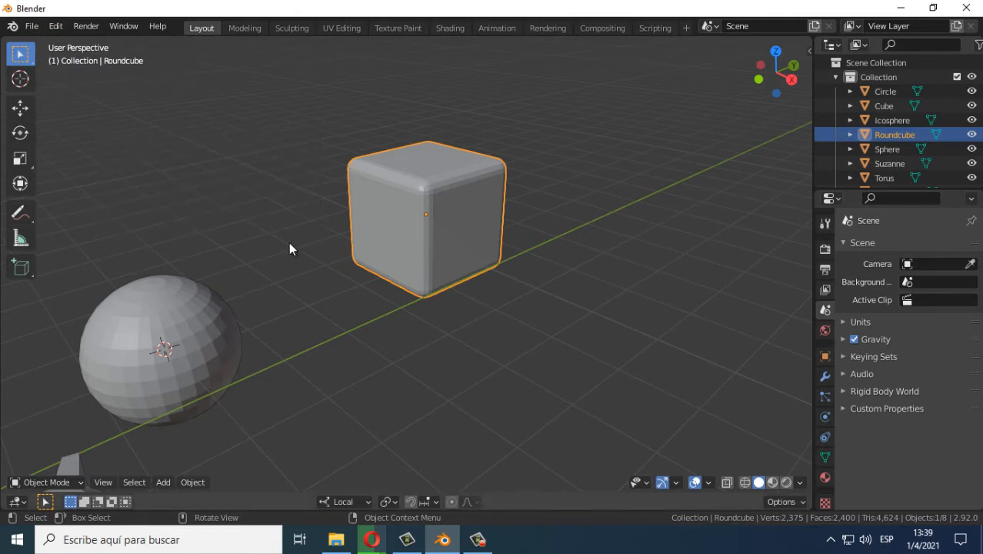
# Step: Delete the moved round cube and add a new Round Cube mesh at the 3D cursor
pyautogui.scroll(-4, 433, 260)
pyautogui.moveTo(416, 260); pyautogui.dragTo(447, 237, button='middle')
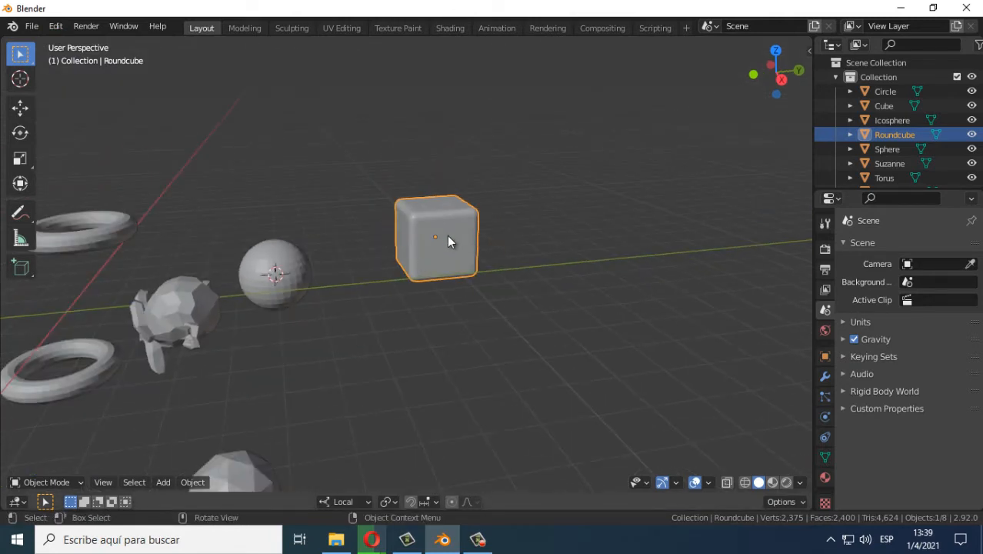
pyautogui.press('Delete')
pyautogui.hotkey('shift', 'a')
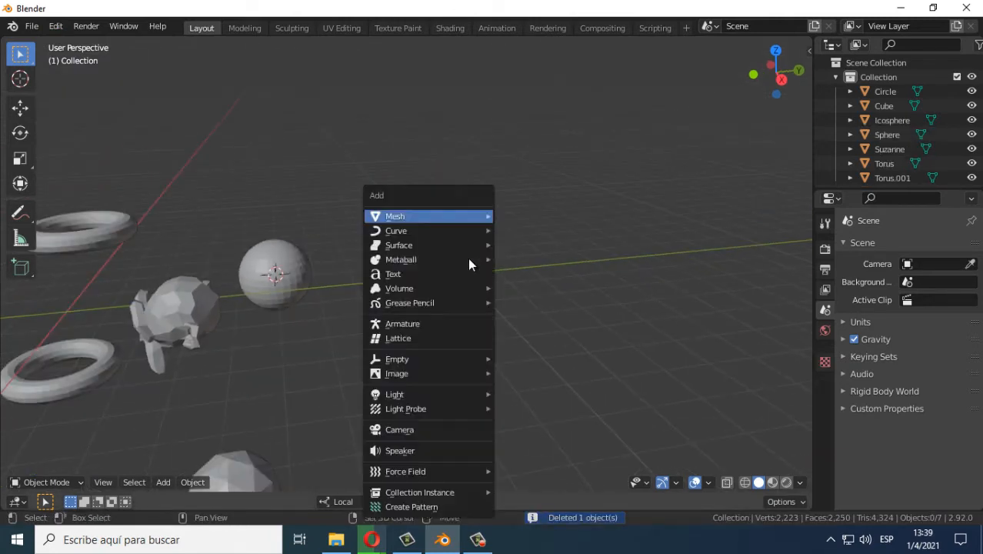
pyautogui.moveTo(442, 215)
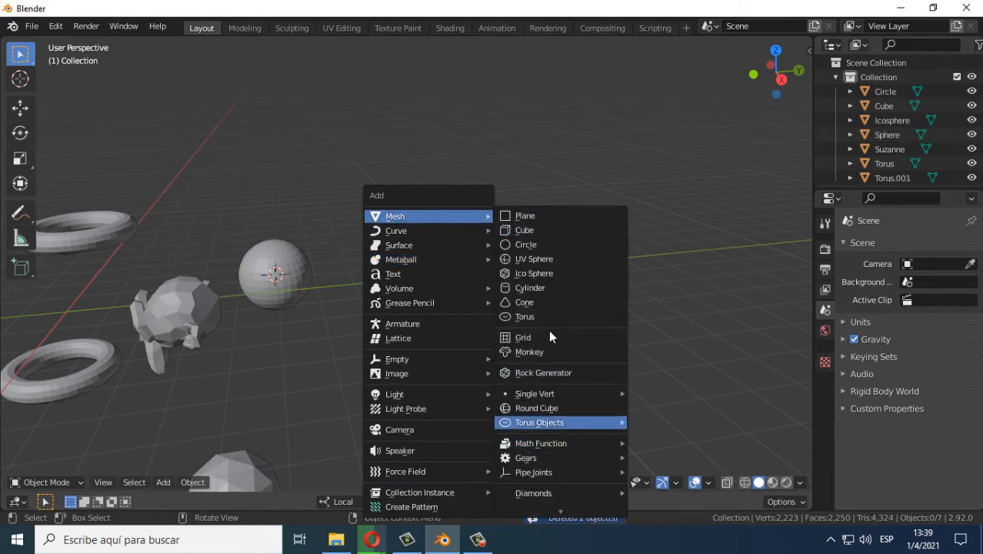
pyautogui.click(552, 410)
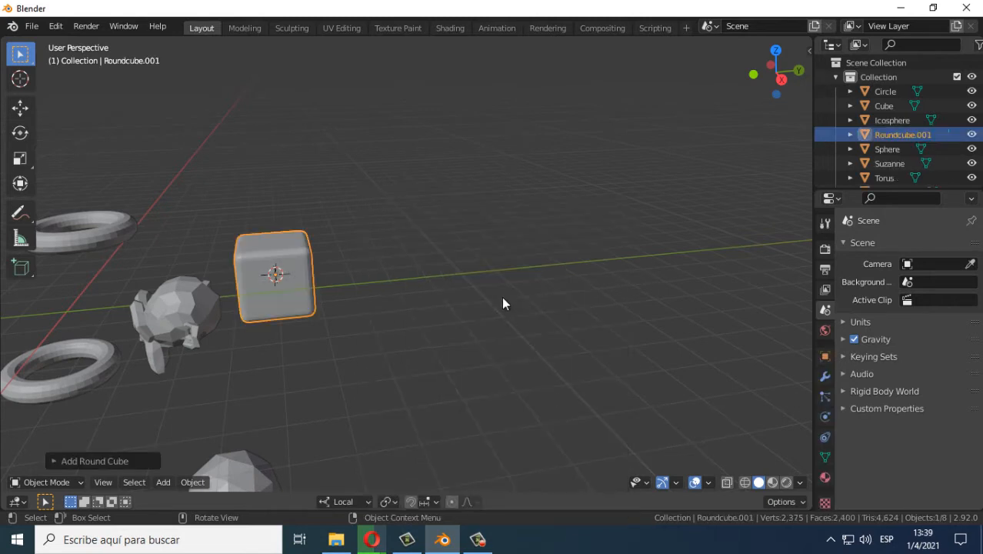
# Step: Expand the new round cube's creation settings and apply the Quadsphere operator preset
pyautogui.moveTo(192, 272); pyautogui.dragTo(113, 423, button='middle')
pyautogui.scroll(3, 364, 279)
pyautogui.click(130, 459)
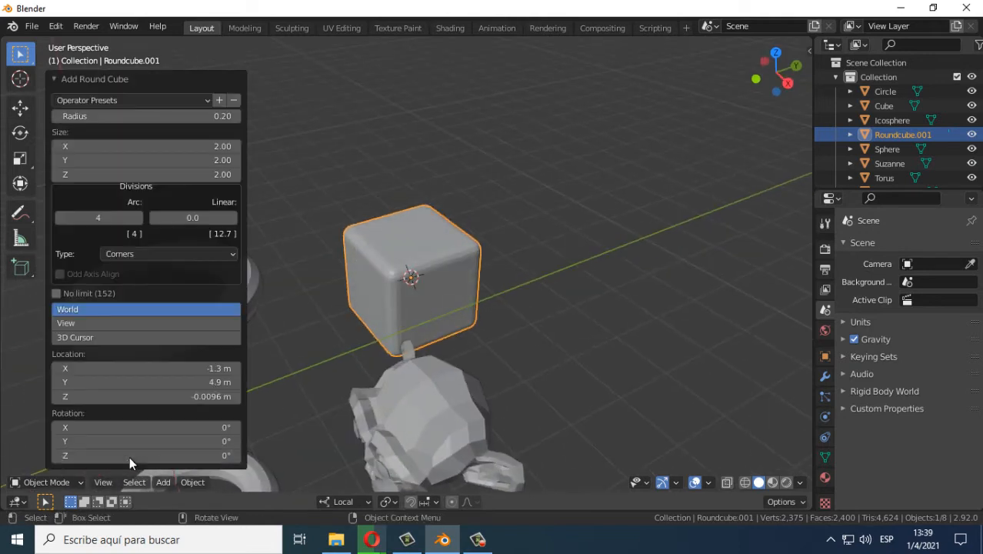
pyautogui.click(91, 102)
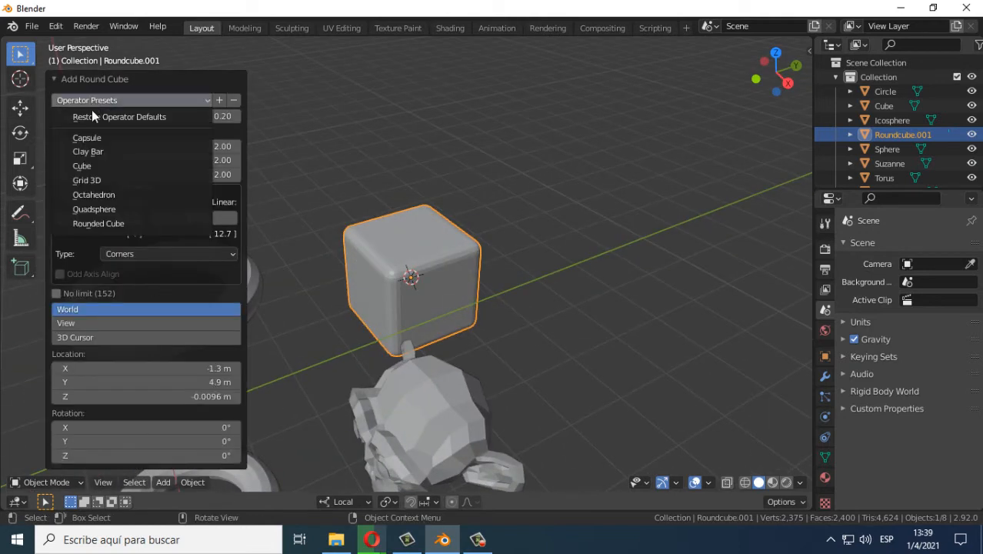
pyautogui.click(94, 208)
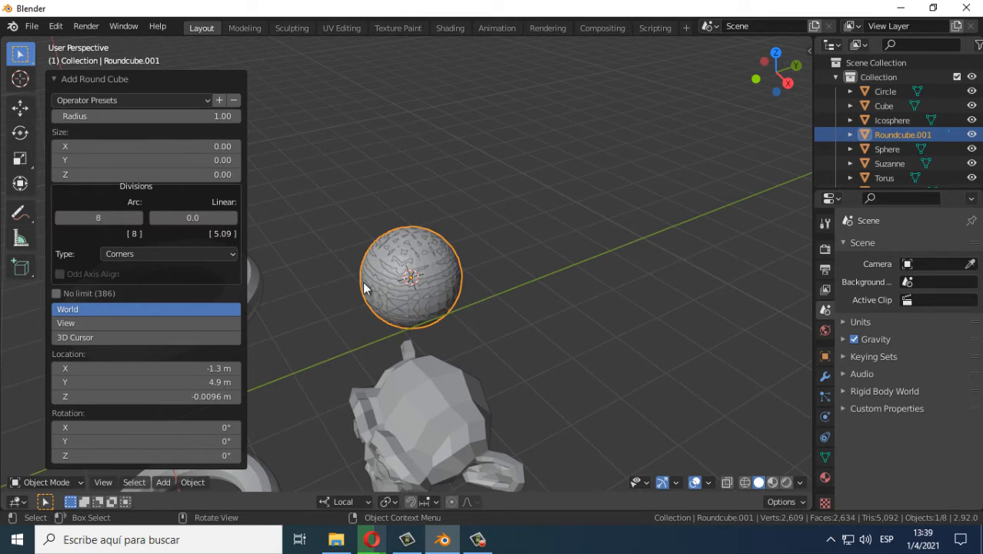
# Step: Set the quadsphere's arc divisions to 3
pyautogui.moveTo(364, 284)
pyautogui.mouseDown(button='middle')
pyautogui.moveTo(416, 274)
pyautogui.moveTo(378, 272)
pyautogui.mouseUp(button='middle')
pyautogui.scroll(2, 377, 272)
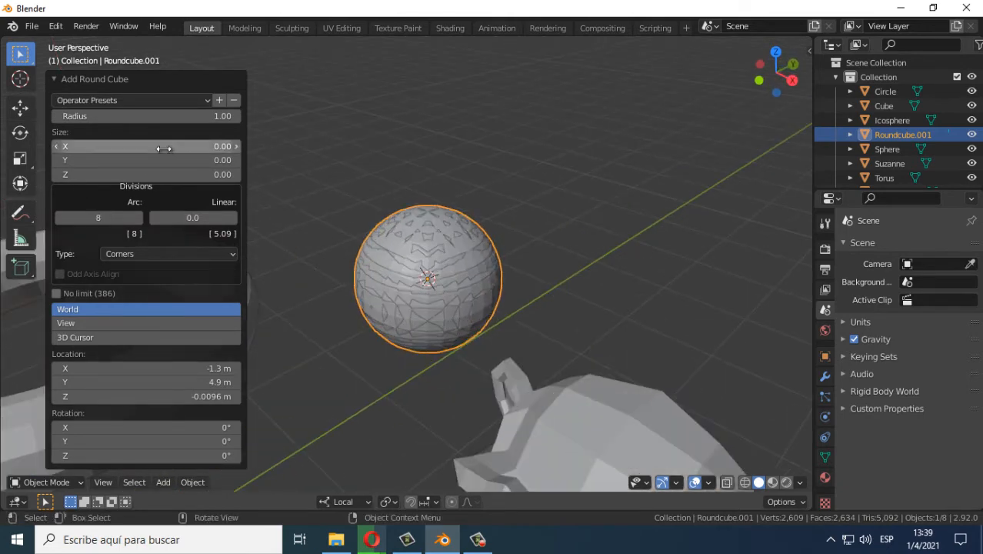
pyautogui.click(104, 218)
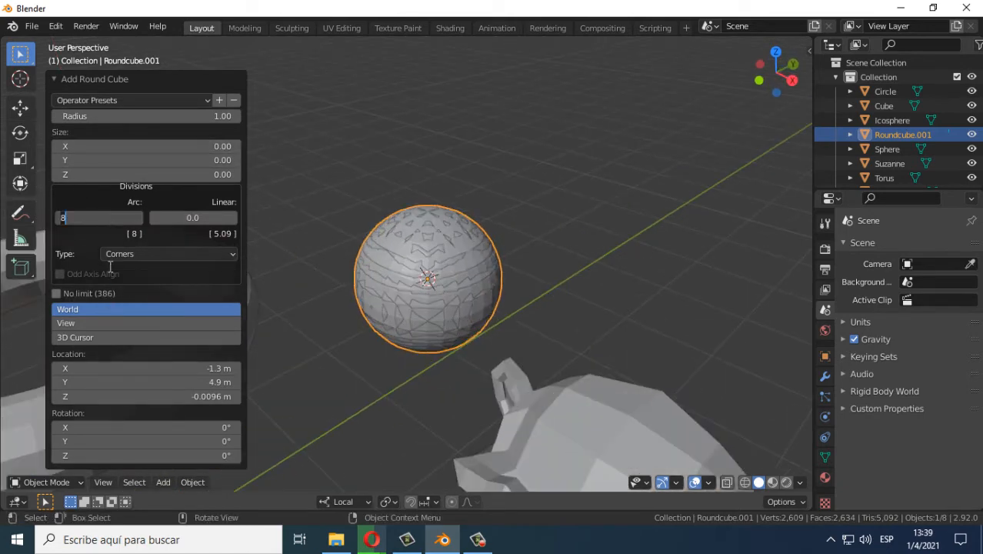
pyautogui.press('Return')
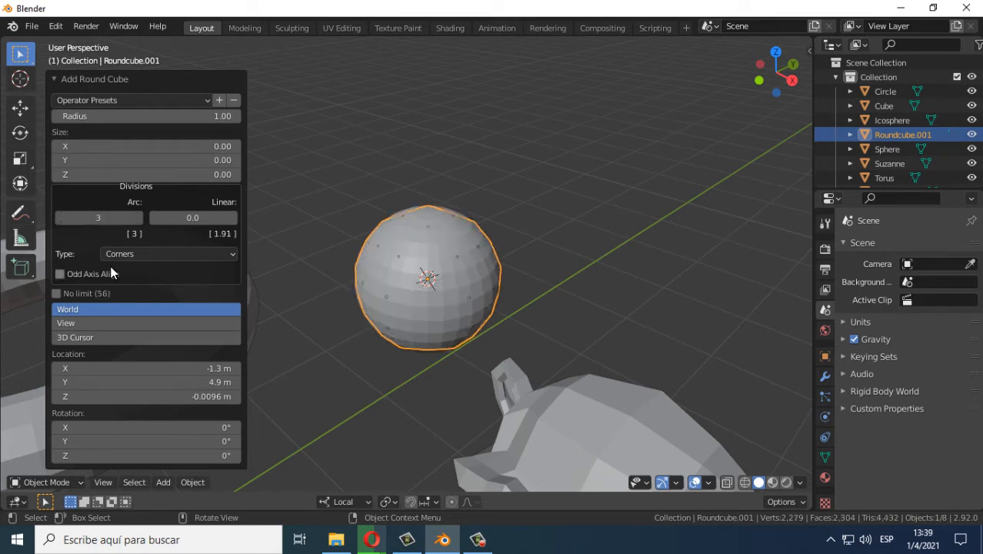
# Step: Move the quadsphere away from the UV sphere by about X 0.44 m, Y 2.85 m, Z 0.57 m
pyautogui.moveTo(480, 258); pyautogui.dragTo(461, 282, button='middle')
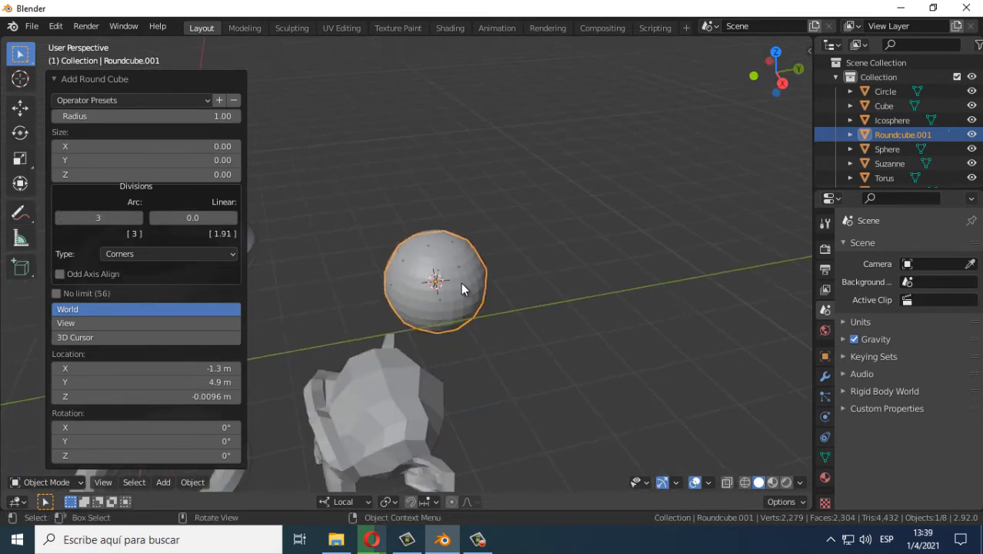
pyautogui.press('g')
pyautogui.click(604, 270)
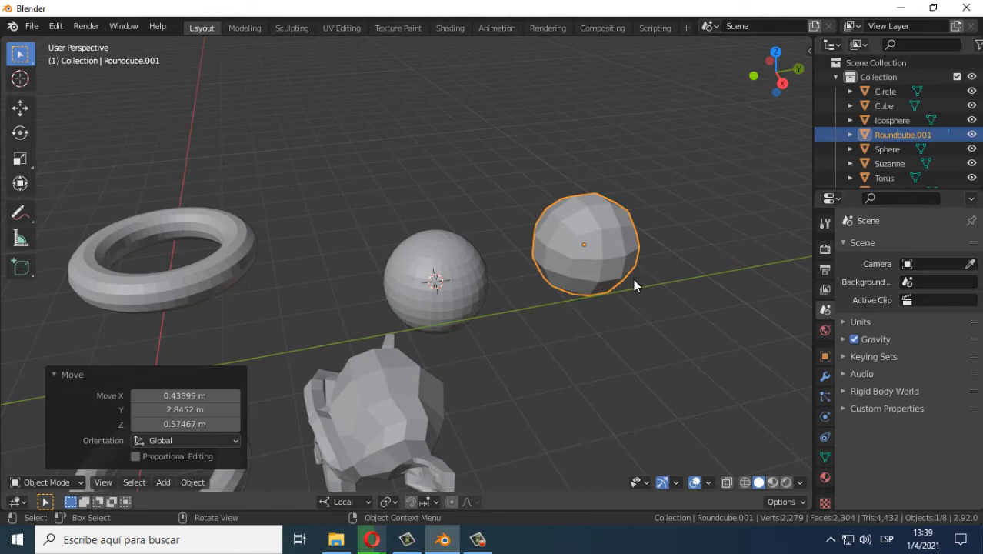
# Step: Examine the quadsphere's face layout up close from several sides and compare it with the UV sphere
pyautogui.scroll(4, 623, 239)
pyautogui.moveTo(575, 237); pyautogui.dragTo(456, 275, button='middle')
pyautogui.scroll(3, 516, 266)
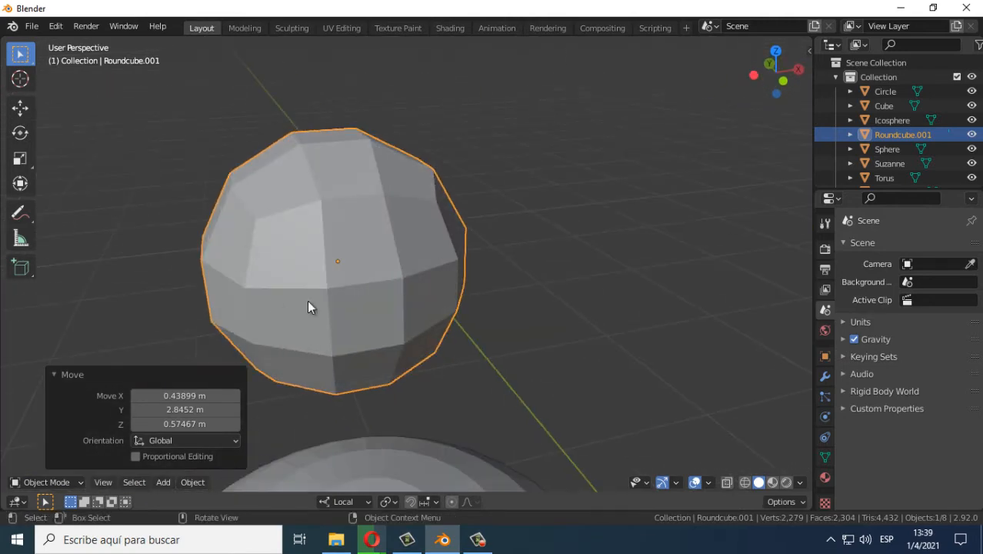
pyautogui.moveTo(308, 306); pyautogui.dragTo(414, 165, button='middle')
pyautogui.moveTo(349, 261); pyautogui.dragTo(522, 268, button='middle')
pyautogui.scroll(-4, 450, 285)
pyautogui.scroll(2, 456, 297)
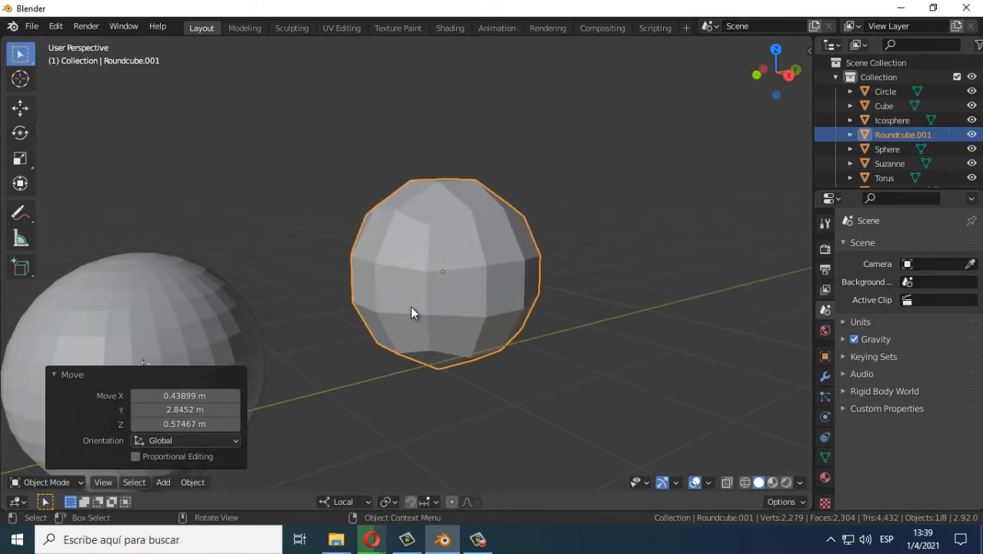
pyautogui.moveTo(412, 312); pyautogui.dragTo(367, 304, button='middle')
pyautogui.scroll(-4, 367, 339)
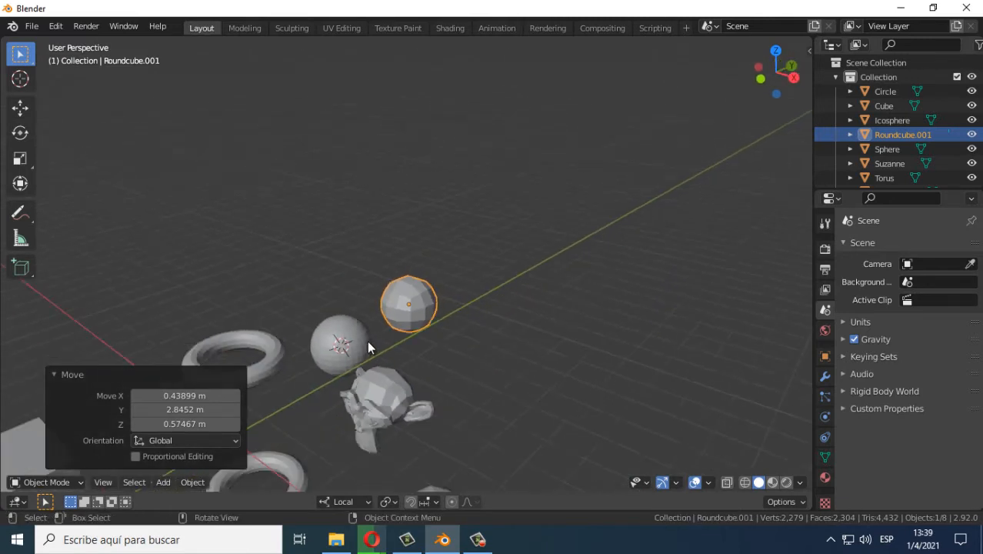
pyautogui.moveTo(367, 343); pyautogui.dragTo(374, 298, button='middle')
# Step: Deselect the quadsphere, add a Gear mesh at the 3D cursor and collapse its creation settings
pyautogui.click(461, 351)
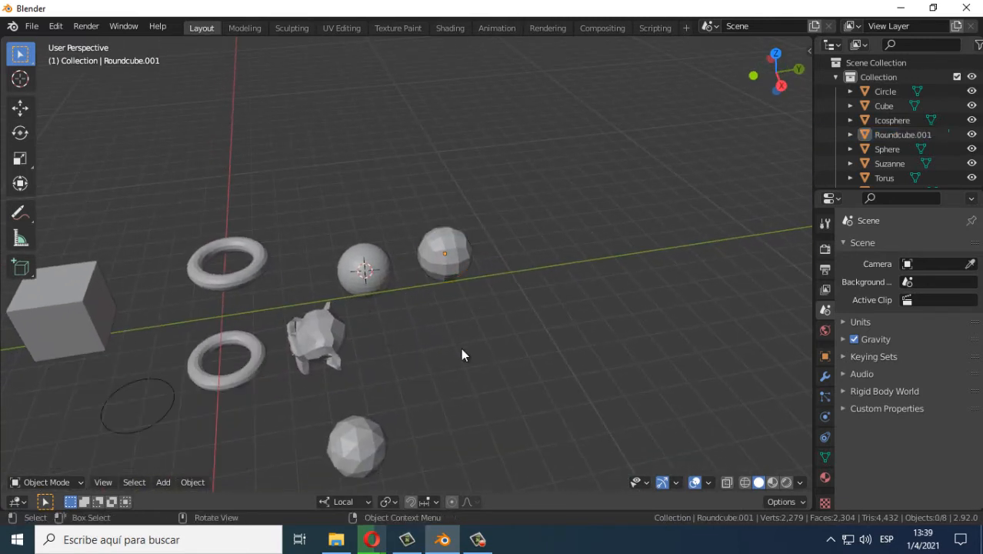
pyautogui.hotkey('shift', 'a')
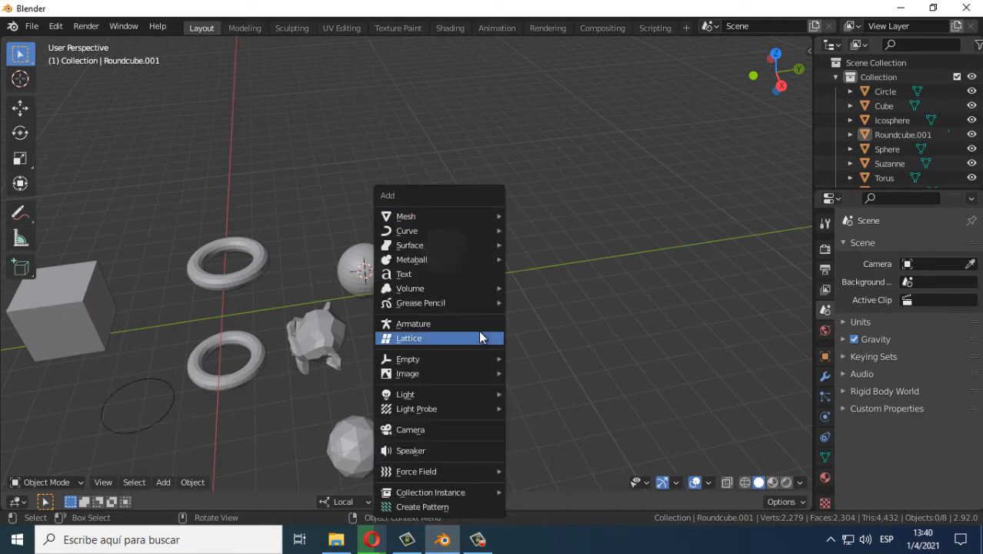
pyautogui.moveTo(445, 216)
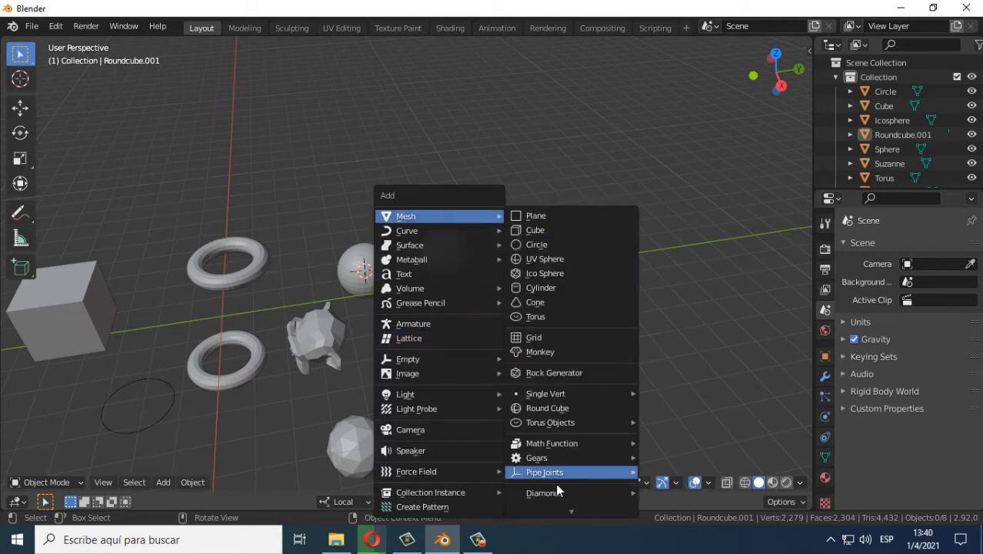
pyautogui.moveTo(548, 461)
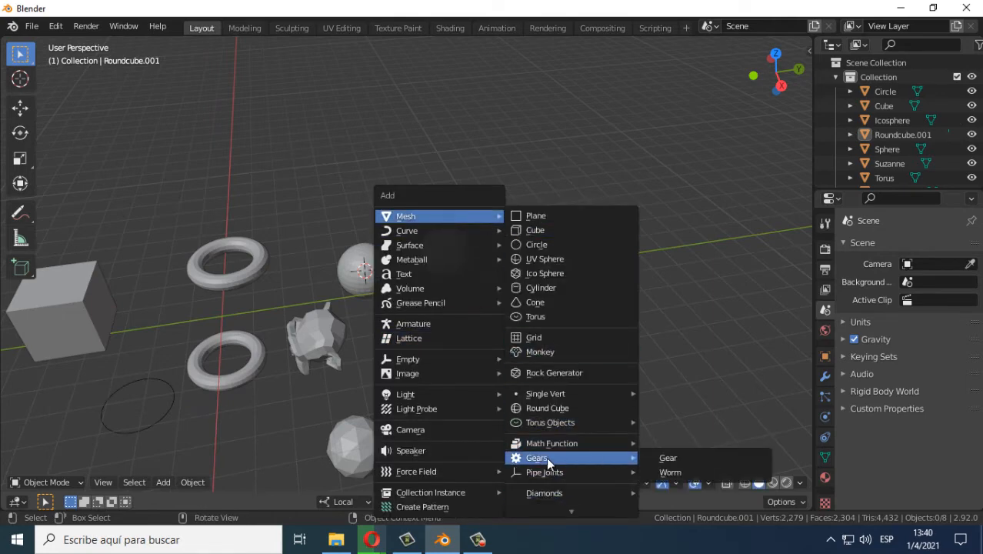
pyautogui.click(669, 460)
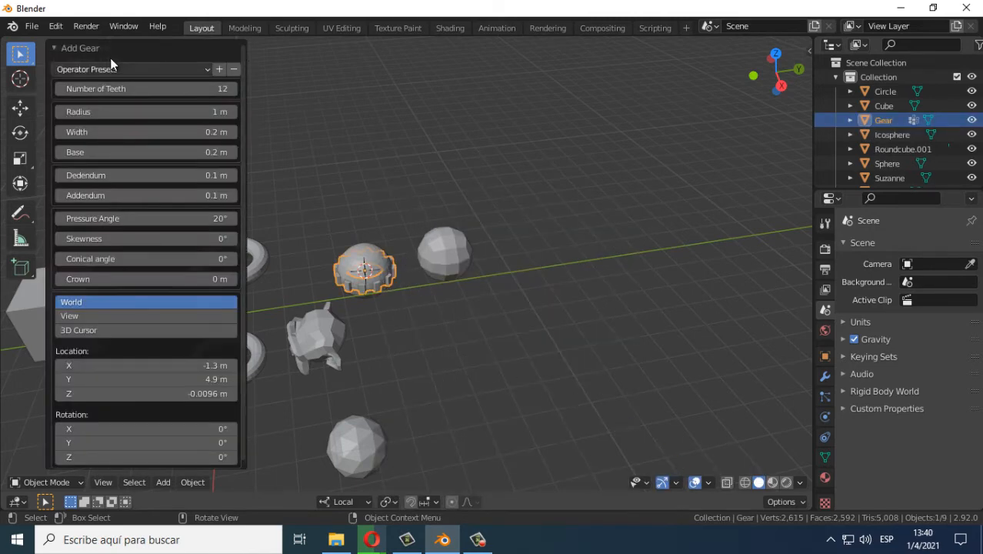
pyautogui.click(54, 48)
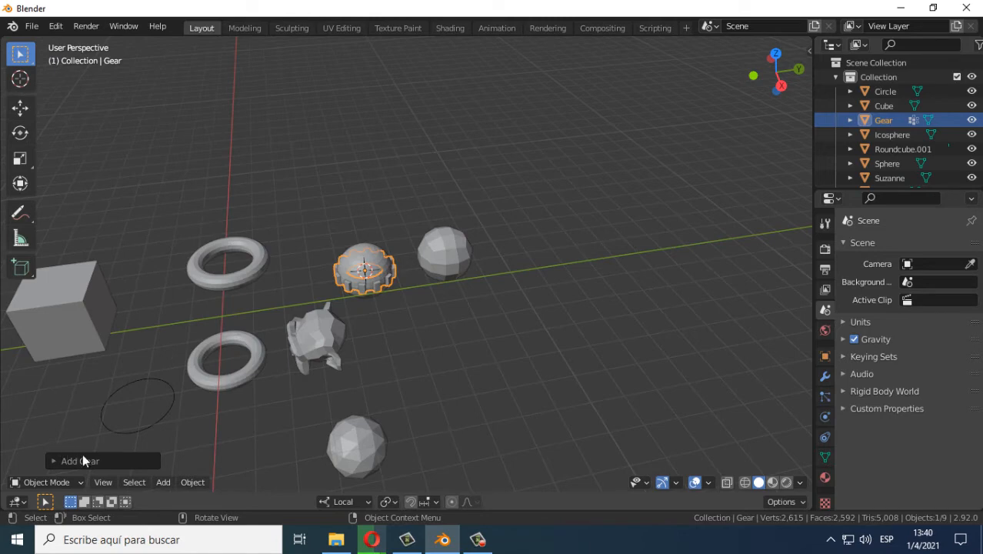
# Step: Move the gear off the UV sphere into the empty floor area in front of the quadsphere
pyautogui.press('g')
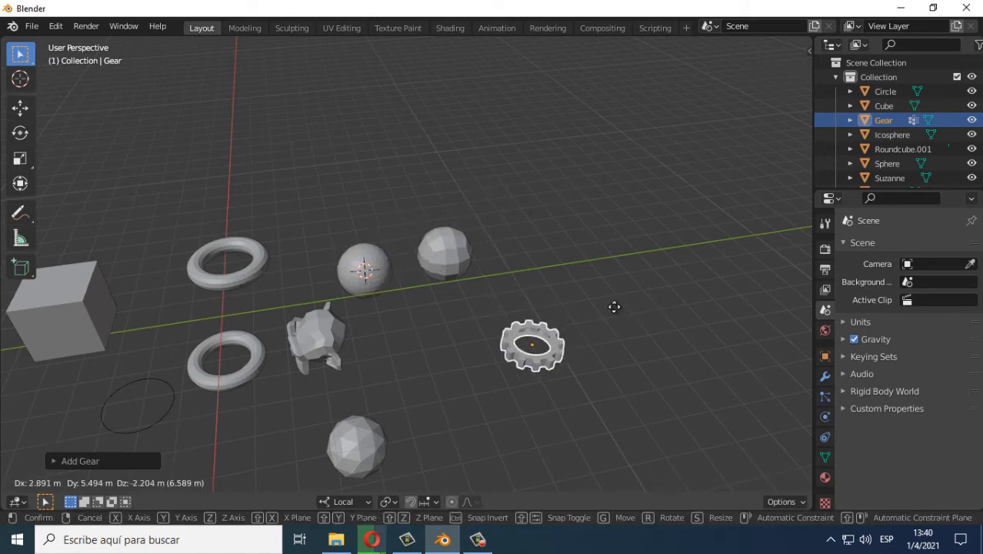
pyautogui.click(638, 323)
pyautogui.moveTo(638, 323); pyautogui.dragTo(384, 319, button='middle')
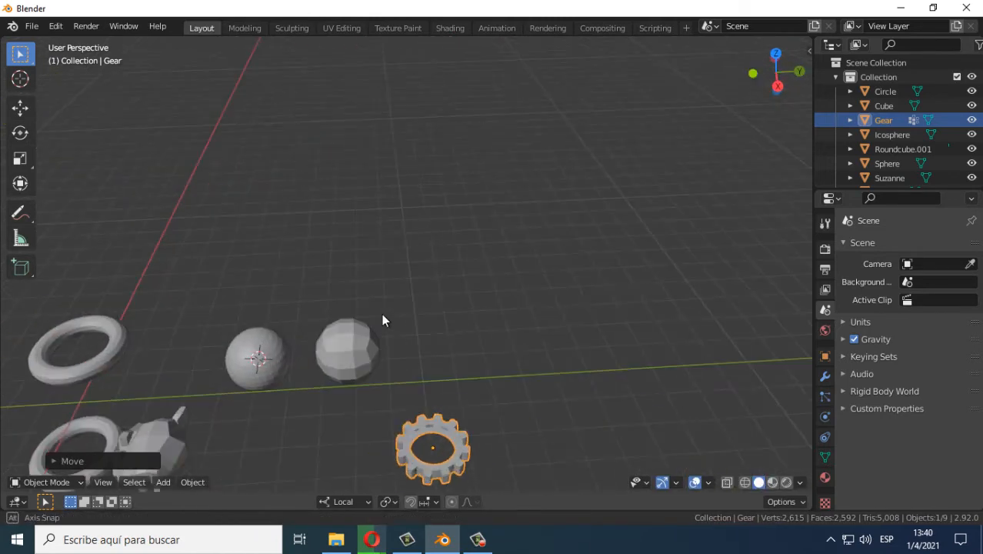
# Step: Place the 3D cursor on the empty floor behind the torus and add a Pipe N-Joint there
pyautogui.keyDown('shift'); pyautogui.rightClick(296, 232); pyautogui.keyUp('shift')
pyautogui.press('Home')
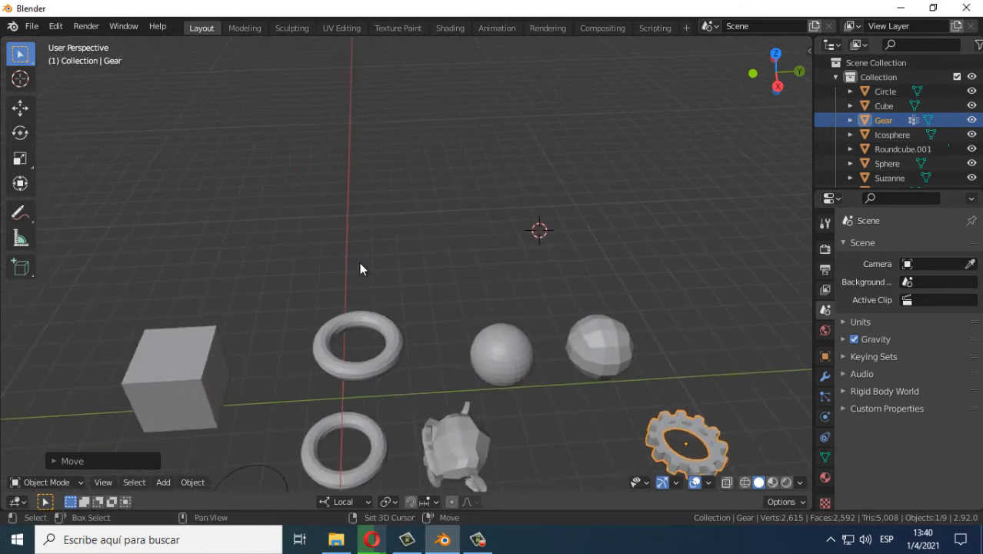
pyautogui.keyDown('shift'); pyautogui.rightClick(359, 264); pyautogui.keyUp('shift')
pyautogui.scroll(3, 385, 275)
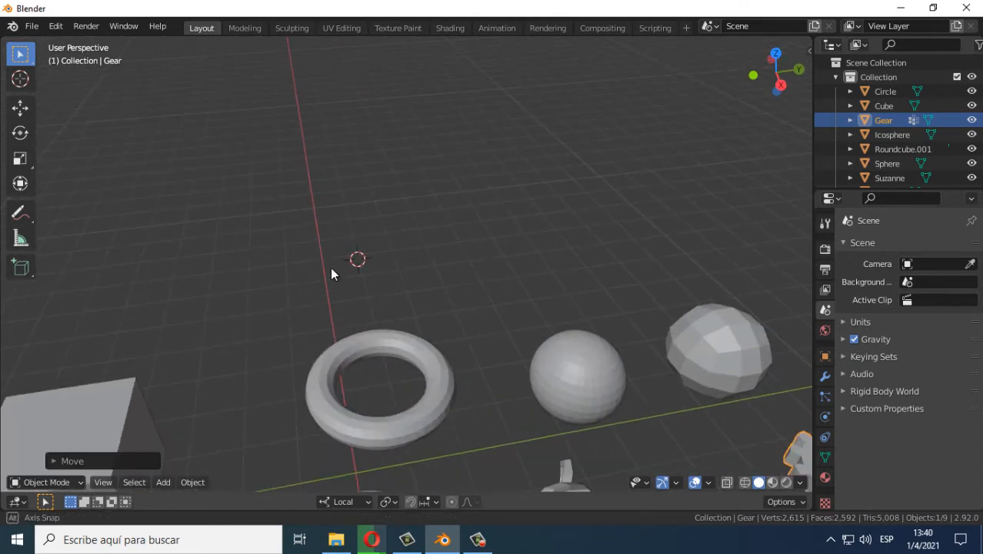
pyautogui.moveTo(330, 267); pyautogui.dragTo(324, 265, button='middle')
pyautogui.hotkey('shift', 'a')
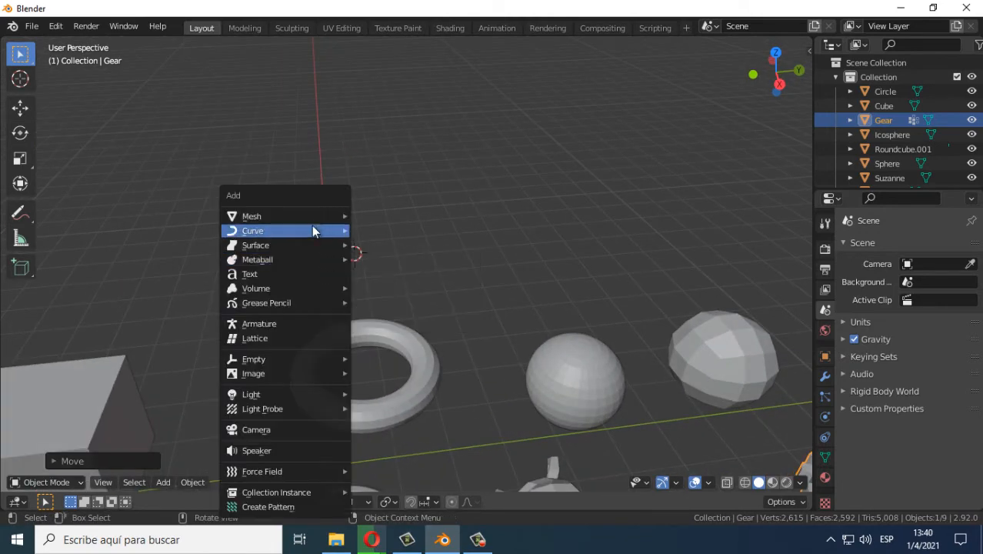
pyautogui.moveTo(309, 218)
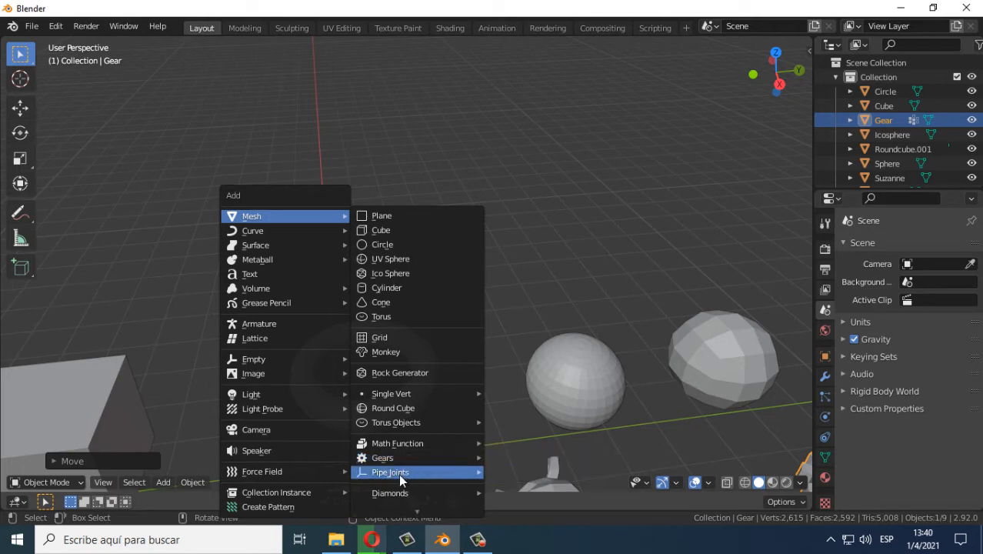
pyautogui.moveTo(374, 474)
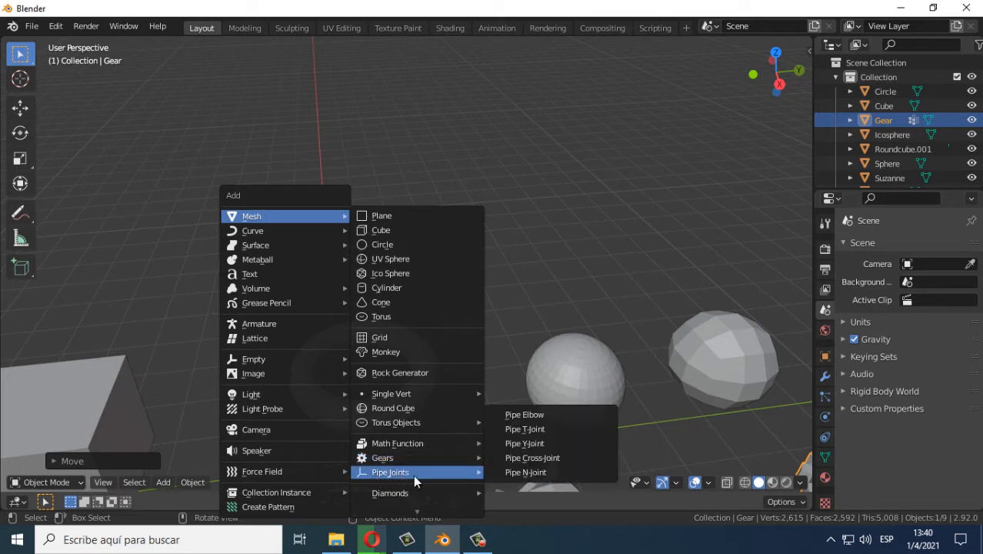
pyautogui.click(531, 471)
pyautogui.moveTo(531, 468); pyautogui.dragTo(580, 288, button='middle')
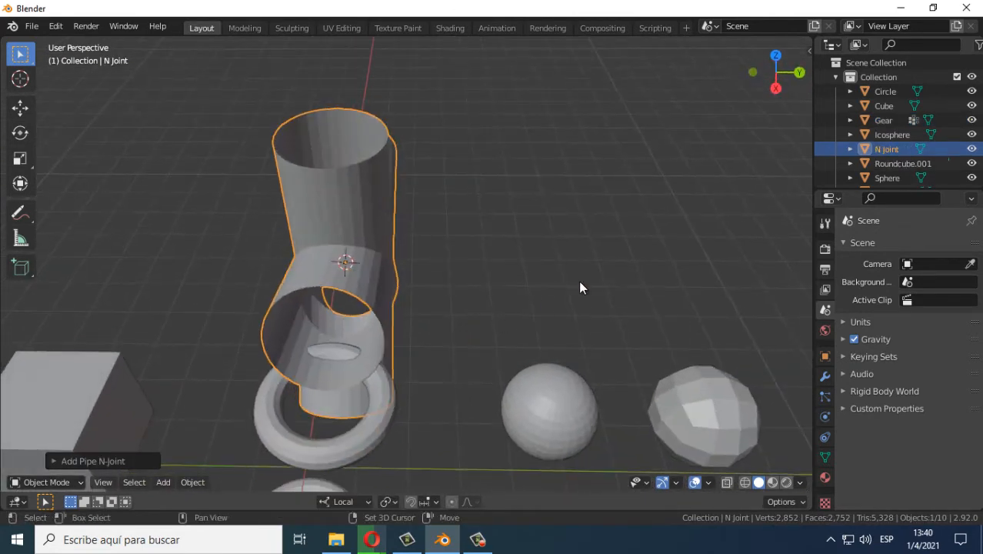
# Step: Add a Pipe T-Joint at the 3D cursor beside the N-joint, behind the UV sphere, and inspect its side branch
pyautogui.keyDown('shift'); pyautogui.moveTo(668, 299); pyautogui.dragTo(436, 262, button='middle'); pyautogui.keyUp('shift')
pyautogui.hotkey('shift', 'a')
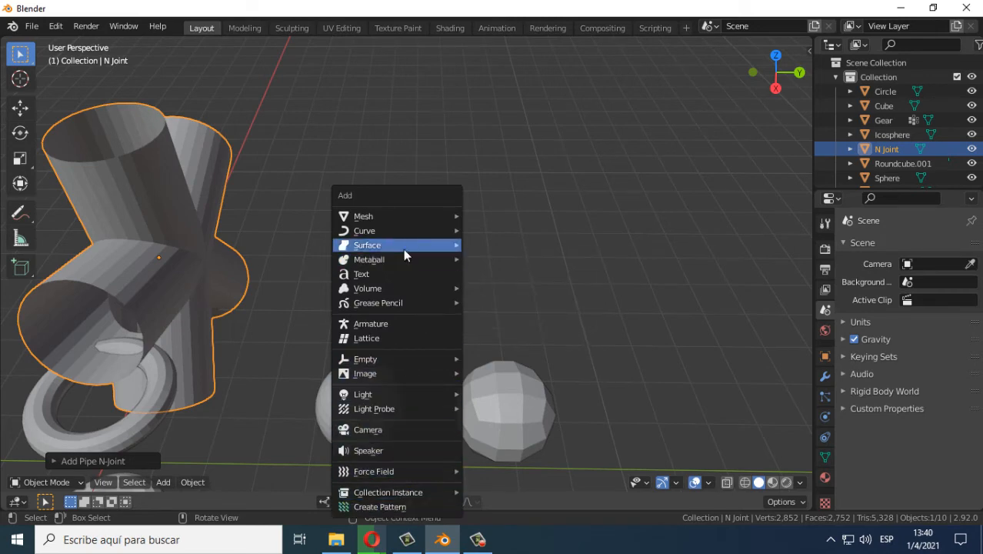
pyautogui.moveTo(399, 217)
pyautogui.moveTo(539, 473)
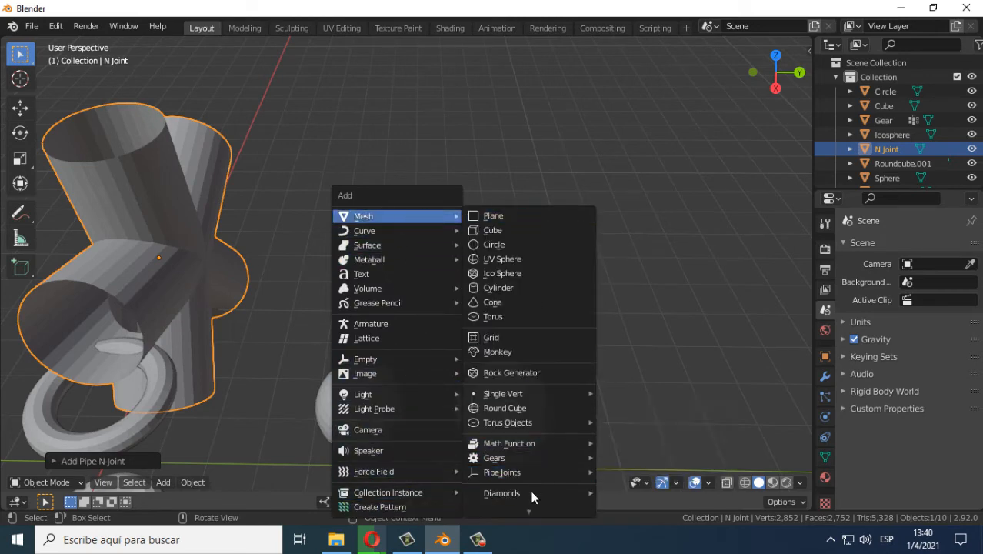
pyautogui.moveTo(526, 511)
pyautogui.moveTo(511, 450)
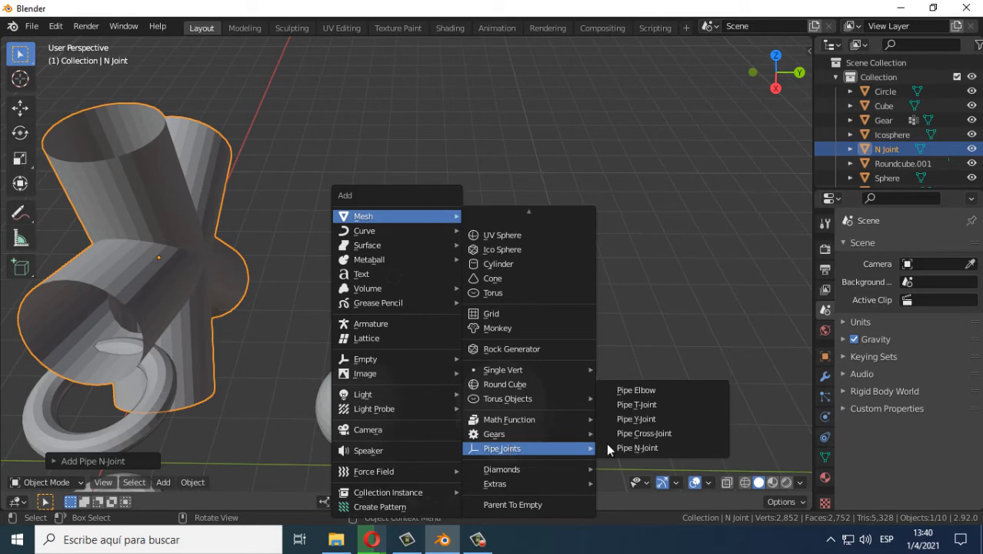
pyautogui.click(649, 406)
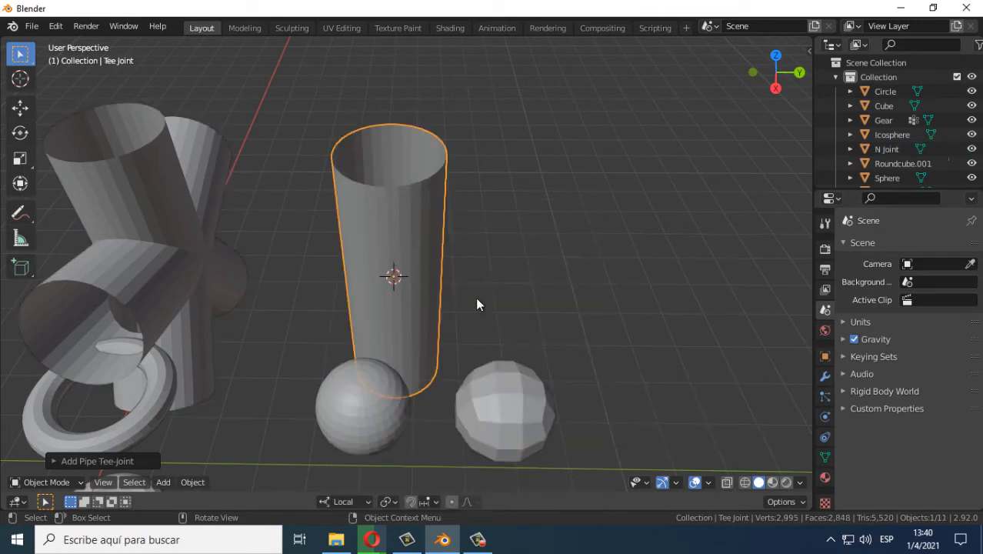
pyautogui.moveTo(478, 301); pyautogui.dragTo(346, 140, button='middle')
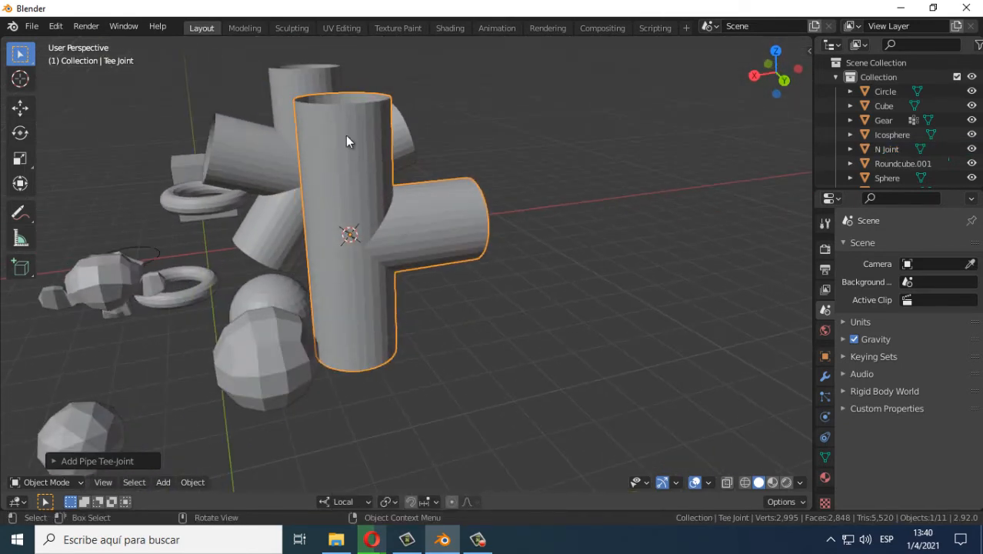
pyautogui.moveTo(367, 309); pyautogui.dragTo(369, 339, button='middle')
# Step: Place the 3D cursor in the empty area beyond the quadsphere, add a Diamond mesh there, inspect it and deselect it
pyautogui.keyDown('shift'); pyautogui.rightClick(501, 308); pyautogui.keyUp('shift')
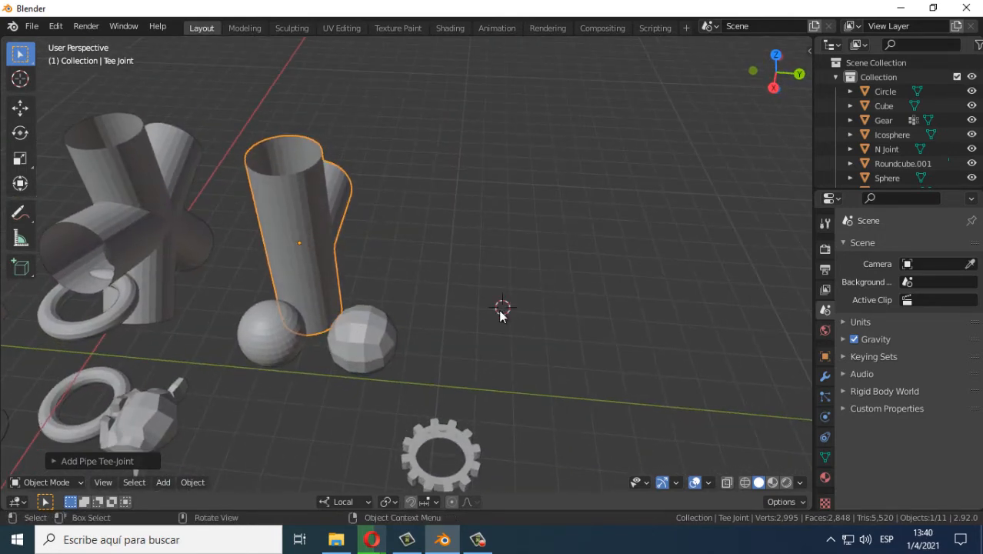
pyautogui.click(157, 481)
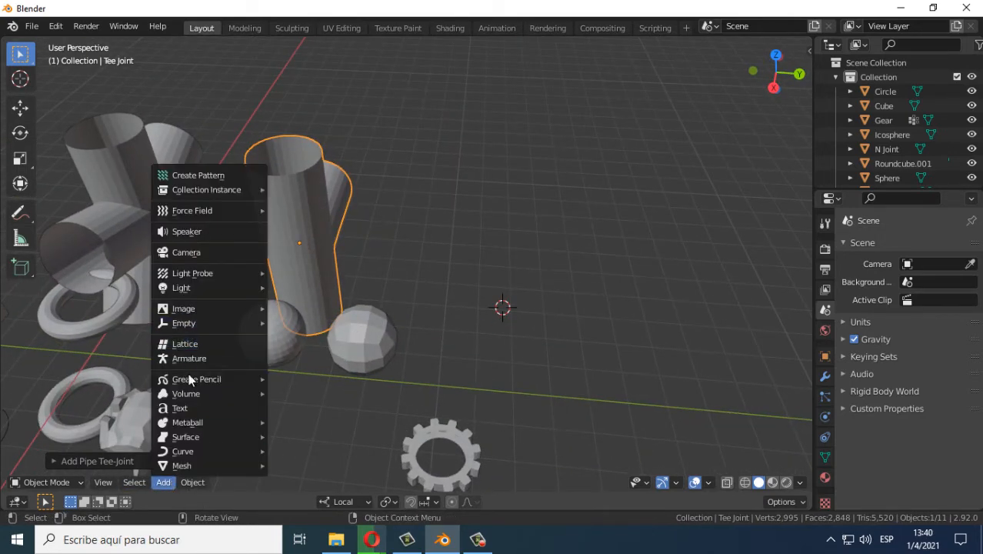
pyautogui.moveTo(191, 464)
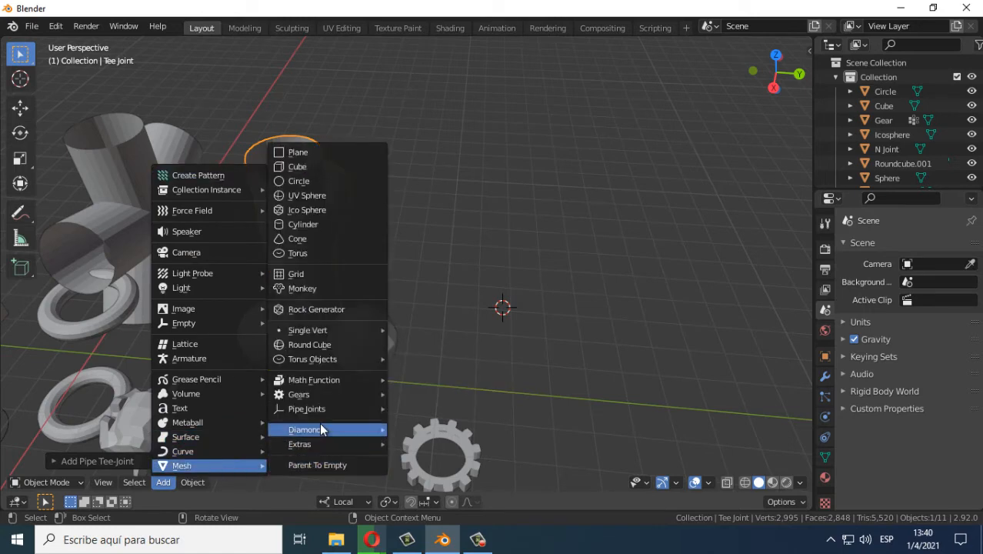
pyautogui.moveTo(317, 429)
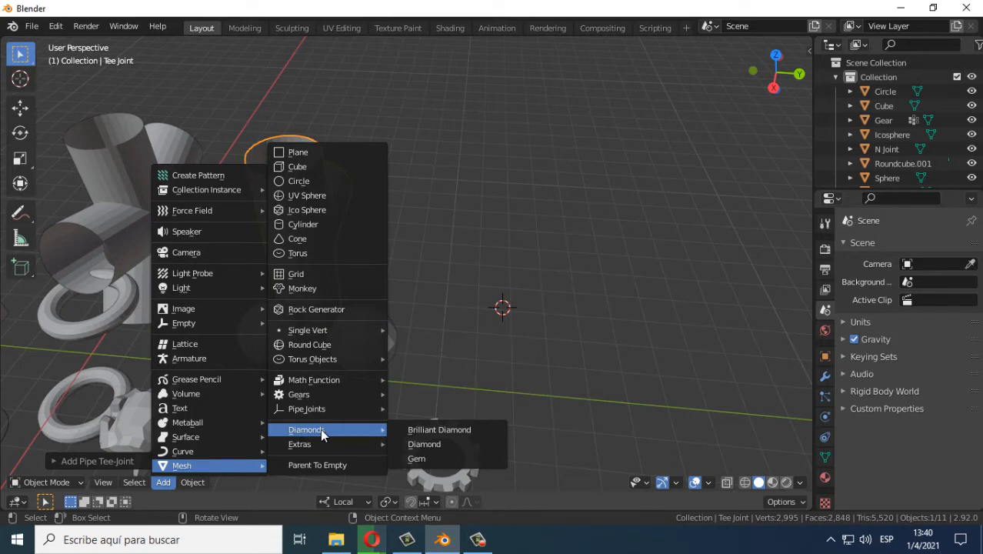
pyautogui.click(440, 446)
pyautogui.moveTo(506, 383); pyautogui.dragTo(443, 336, button='middle')
pyautogui.scroll(5, 440, 319)
pyautogui.scroll(-5, 412, 376)
pyautogui.click(163, 481)
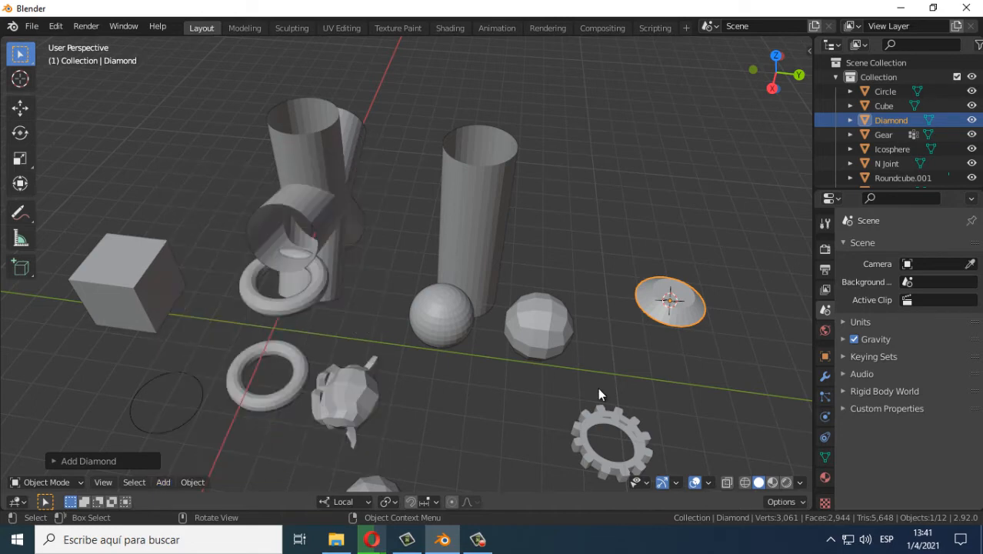
pyautogui.scroll(-1, 597, 387)
pyautogui.click(484, 378)
# Step: Select all the mesh objects in the scene and delete them
pyautogui.moveTo(482, 377); pyautogui.dragTo(481, 347, button='middle')
pyautogui.keyDown('shift'); pyautogui.moveTo(552, 344); pyautogui.dragTo(457, 344, button='middle'); pyautogui.keyUp('shift')
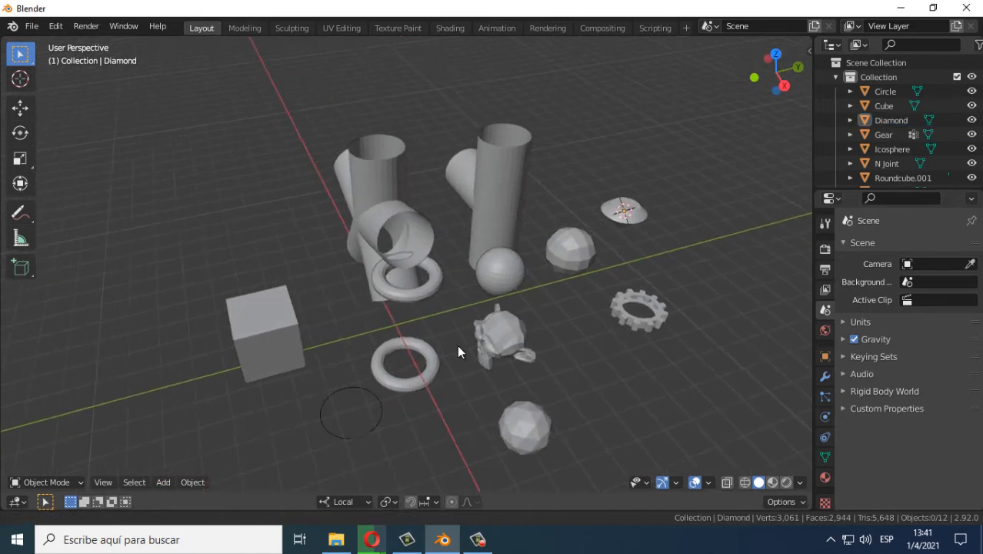
pyautogui.keyDown('shift'); pyautogui.moveTo(367, 331); pyautogui.dragTo(449, 331, button='middle'); pyautogui.keyUp('shift')
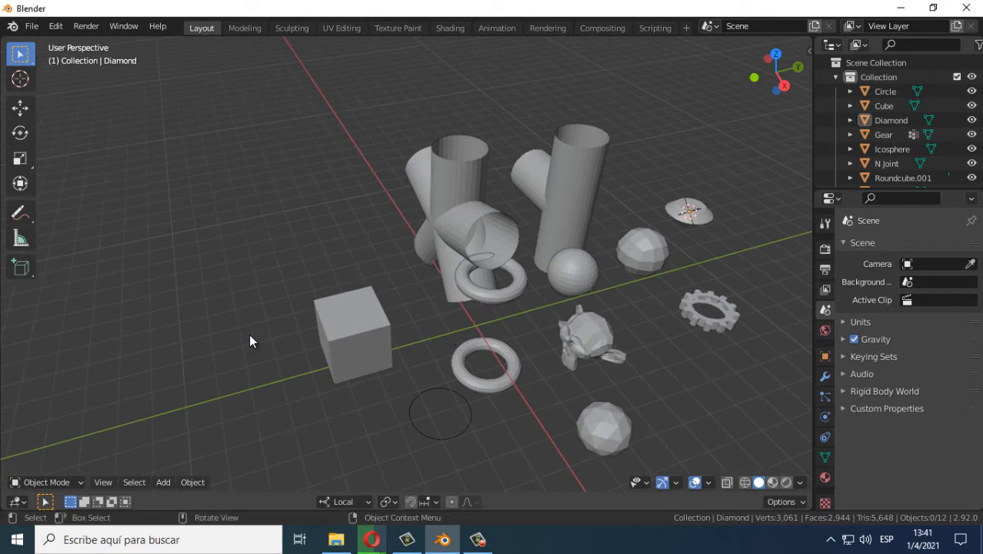
pyautogui.scroll(-2, 487, 292)
pyautogui.moveTo(487, 292); pyautogui.dragTo(387, 263, button='middle')
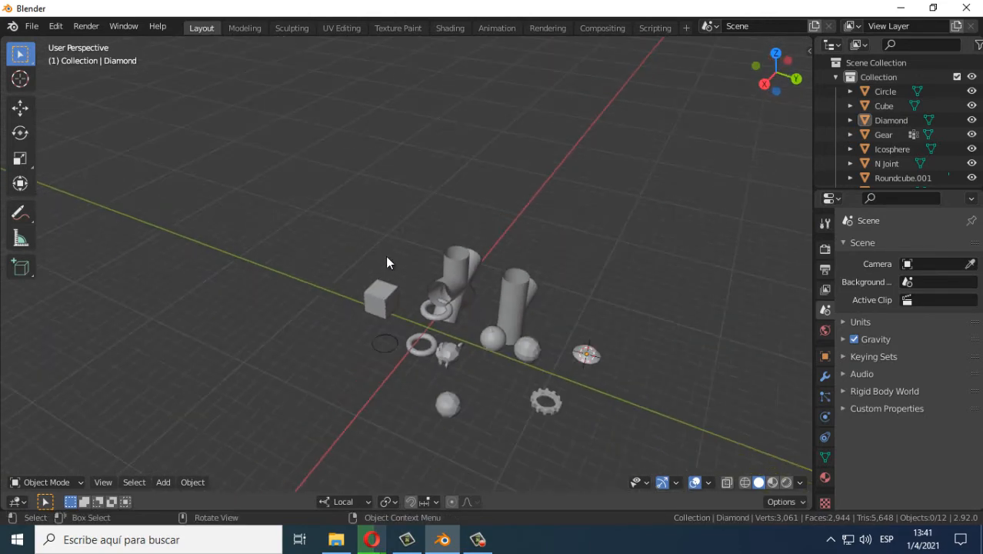
pyautogui.moveTo(299, 212); pyautogui.dragTo(708, 487)
pyautogui.press('Delete')
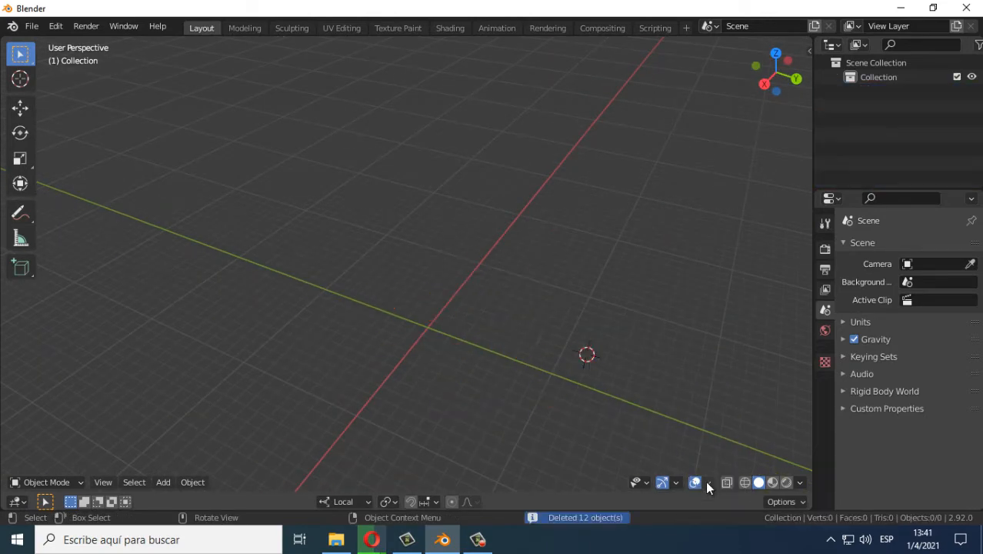
# Step: Search the add-on preferences for "bolt", enable the Add Mesh: BoltFactory add-on and close the preferences
pyautogui.moveTo(705, 481); pyautogui.dragTo(365, 290, button='middle')
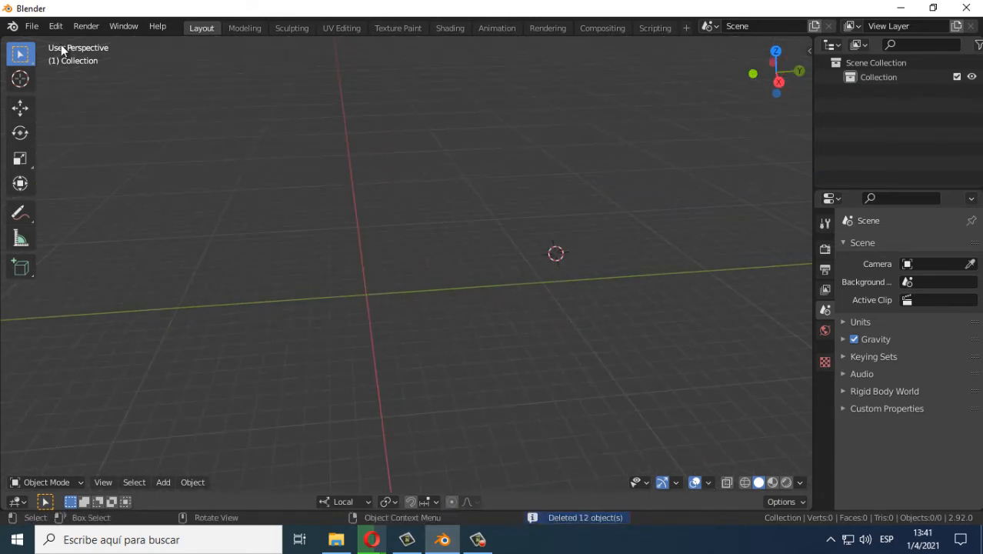
pyautogui.click(51, 26)
pyautogui.click(73, 235)
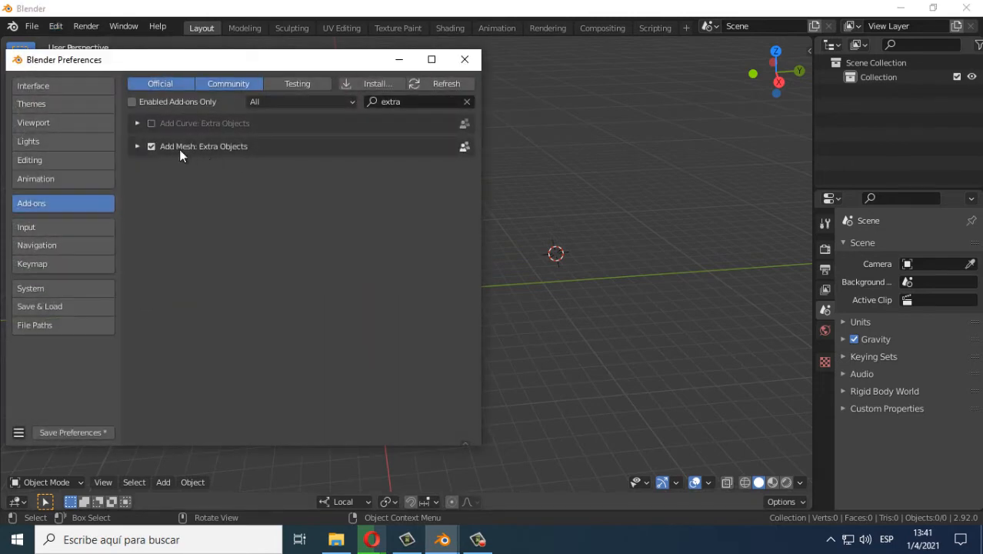
pyautogui.click(467, 102)
pyautogui.click(415, 104)
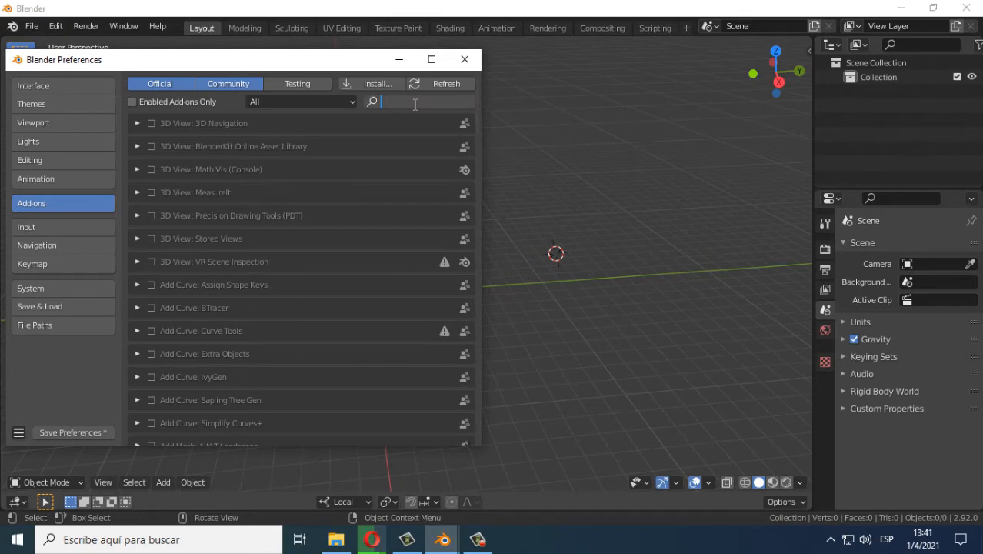
pyautogui.write('bolt')
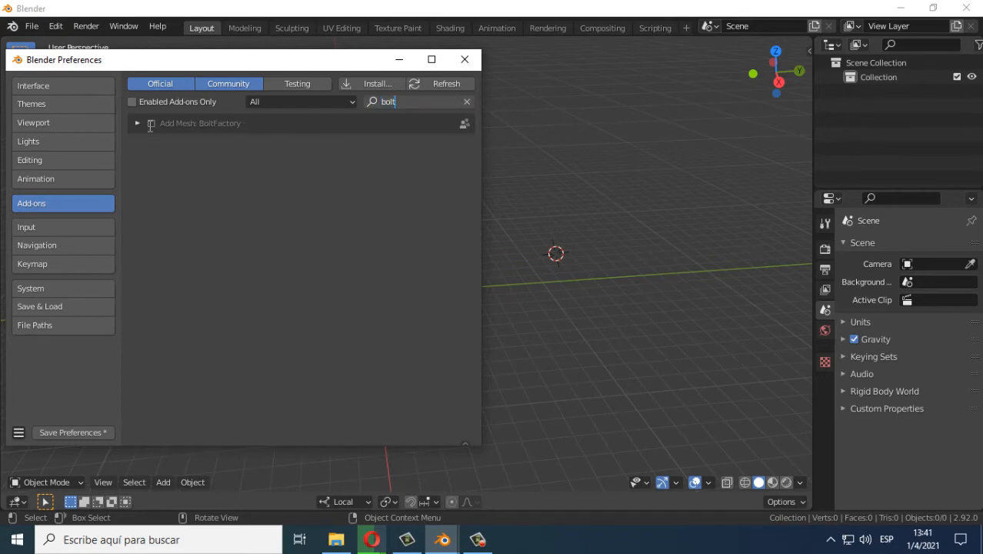
pyautogui.press('Return')
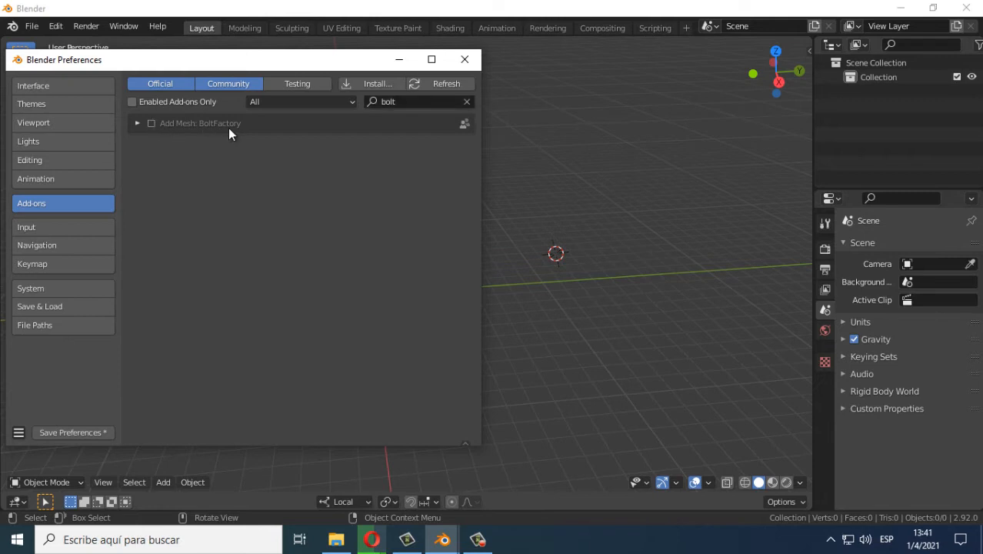
pyautogui.click(152, 125)
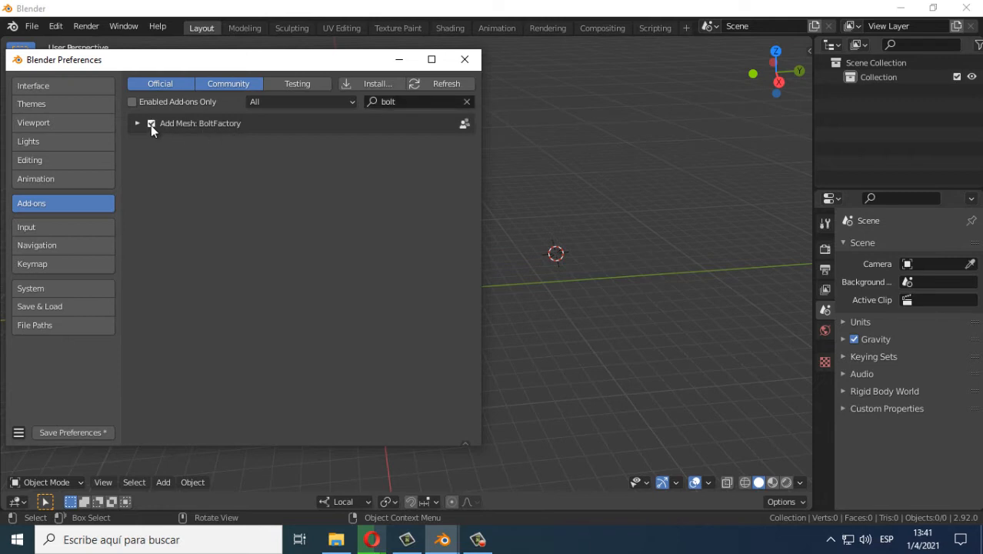
pyautogui.click(463, 61)
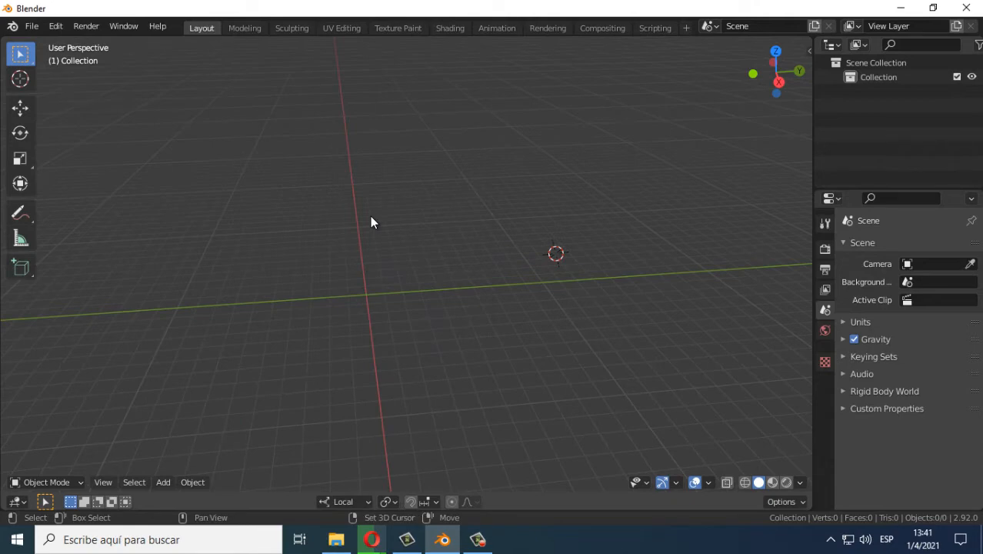
# Step: Add a Bolt mesh at the 3D cursor and bring it into close view
pyautogui.hotkey('shift', 'a')
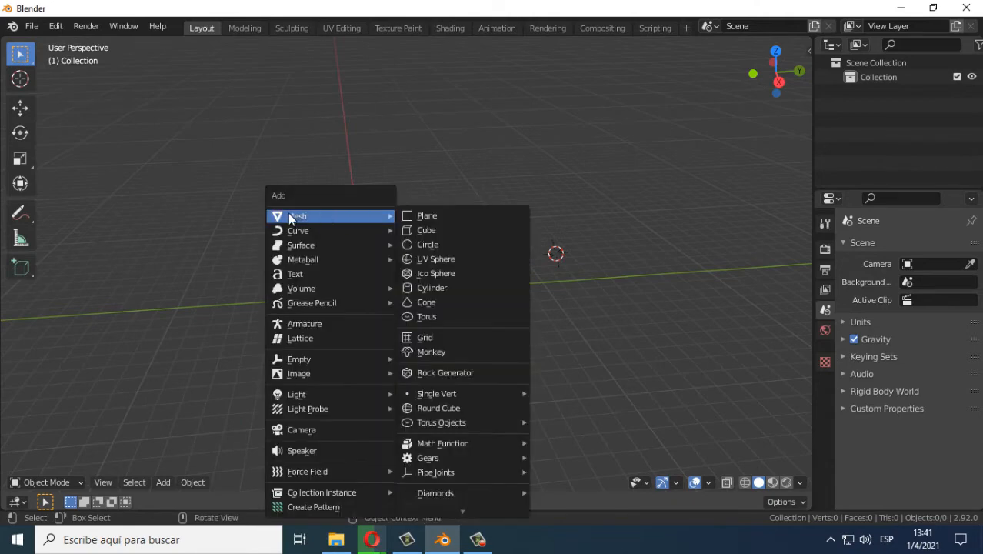
pyautogui.moveTo(450, 517)
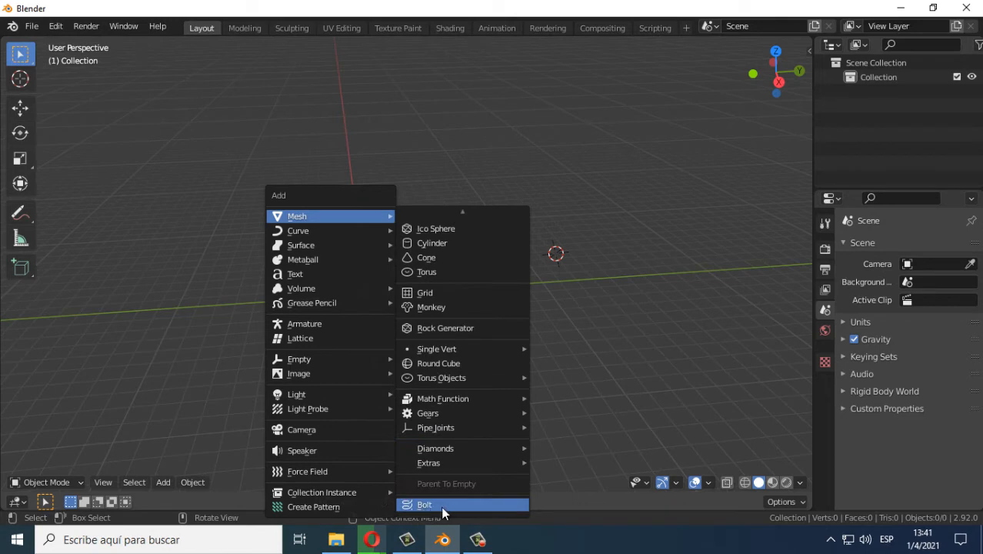
pyautogui.click(443, 504)
pyautogui.moveTo(528, 231); pyautogui.dragTo(502, 226, button='middle')
pyautogui.keyDown('shift'); pyautogui.moveTo(586, 232); pyautogui.dragTo(479, 254, button='middle'); pyautogui.keyUp('shift')
pyautogui.scroll(2, 479, 255)
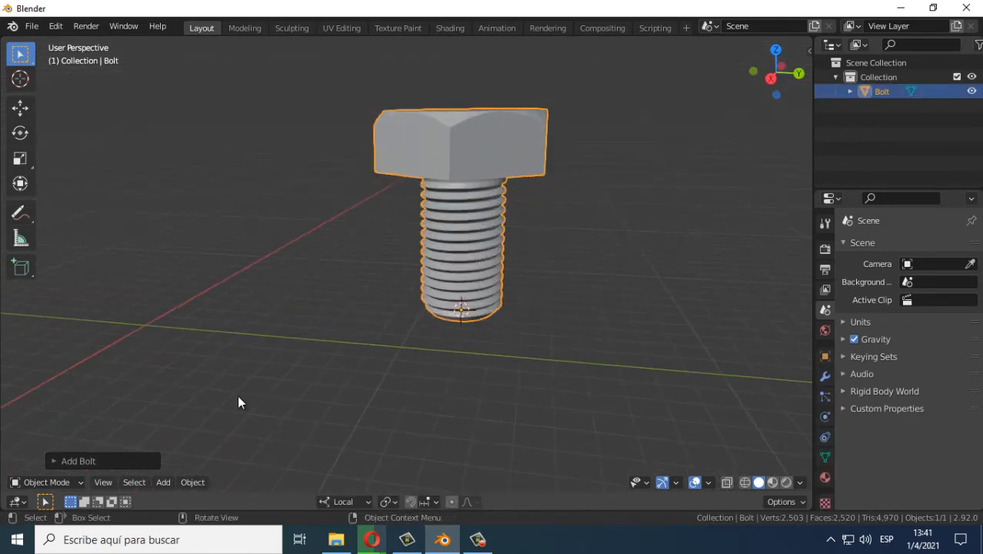
# Step: Apply the M3 preset to the bolt, switch it to the M5 preset, and set its head height to 3 m
pyautogui.click(107, 460)
pyautogui.click(80, 68)
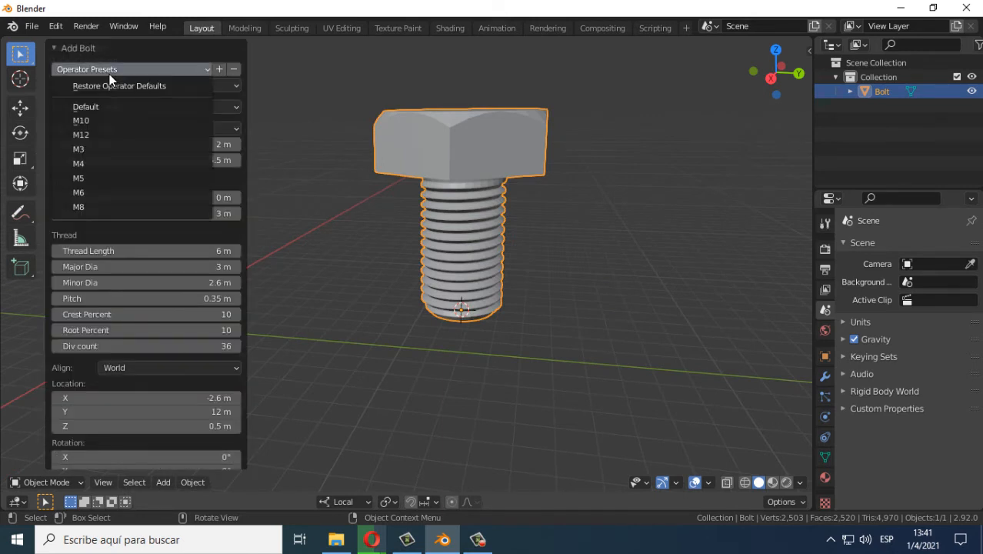
pyautogui.click(89, 149)
pyautogui.click(122, 72)
pyautogui.click(89, 179)
pyautogui.scroll(-3, 449, 162)
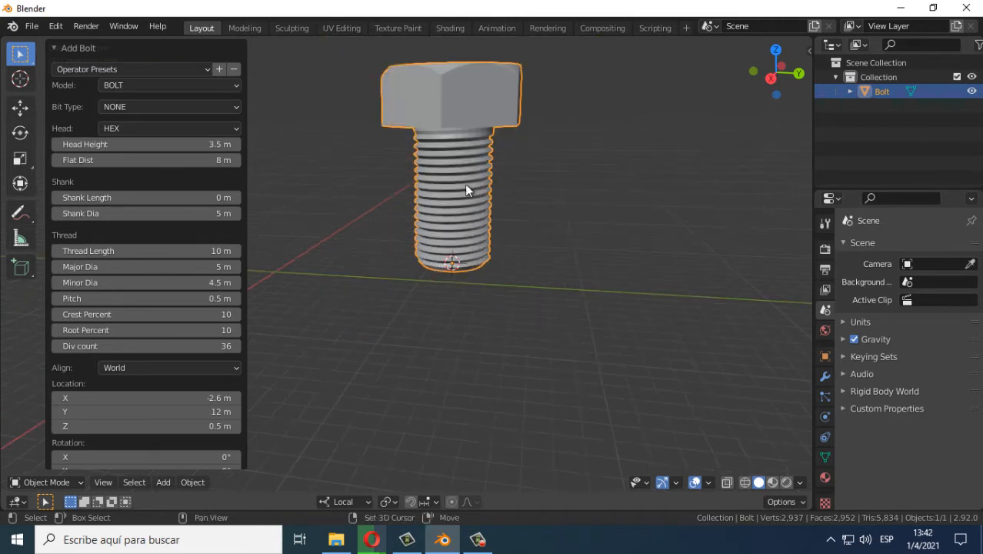
pyautogui.keyDown('shift'); pyautogui.moveTo(417, 190); pyautogui.dragTo(420, 233, button='middle'); pyautogui.keyUp('shift')
pyautogui.moveTo(182, 144)
pyautogui.mouseDown()
pyautogui.moveTo(194, 144)
pyautogui.moveTo(167, 151)
pyautogui.mouseUp()
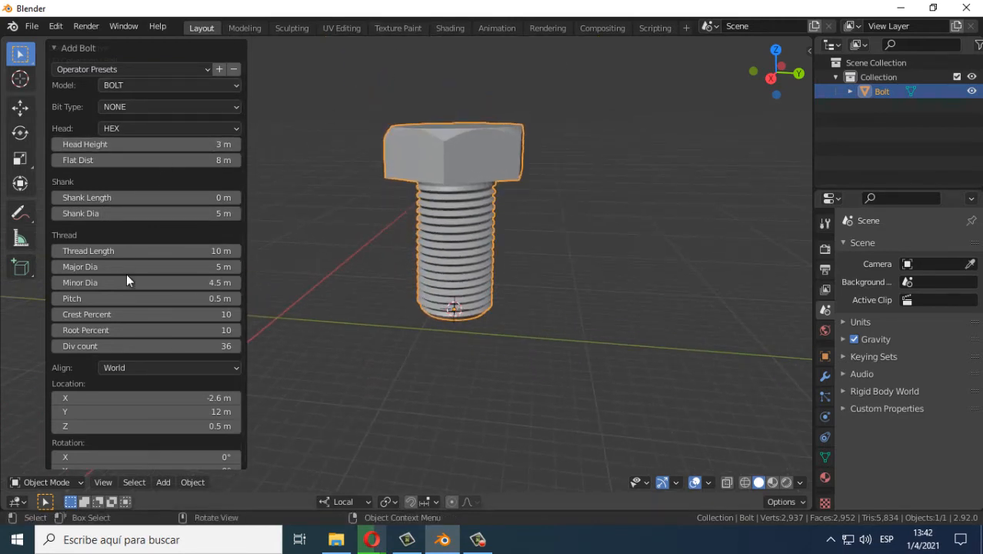
# Step: Collapse the bolt's creation settings and delete the bolt from the scene
pyautogui.click(60, 48)
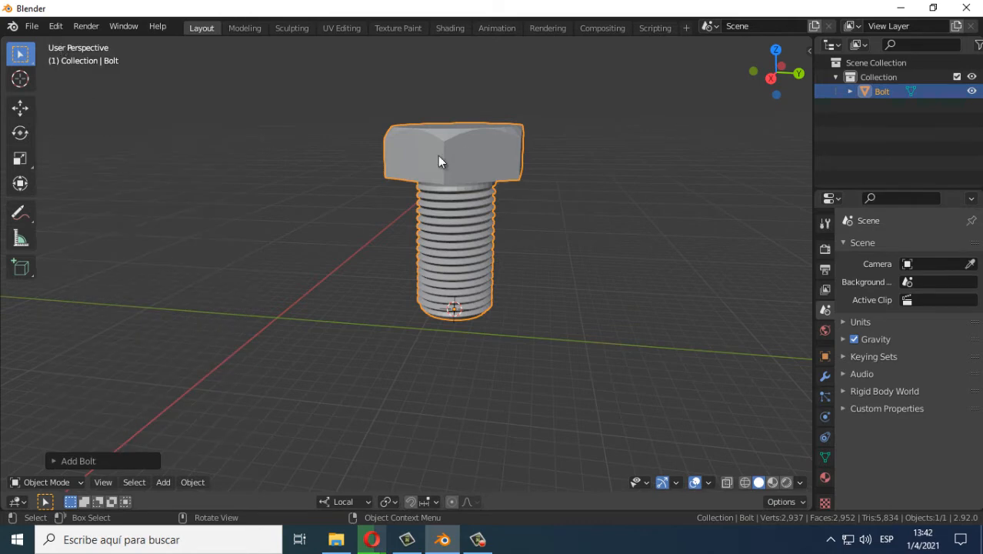
pyautogui.keyDown('shift'); pyautogui.moveTo(438, 208); pyautogui.dragTo(415, 243, button='middle'); pyautogui.keyUp('shift')
pyautogui.scroll(1, 434, 249)
pyautogui.moveTo(594, 297); pyautogui.dragTo(594, 296)
pyautogui.click(420, 257)
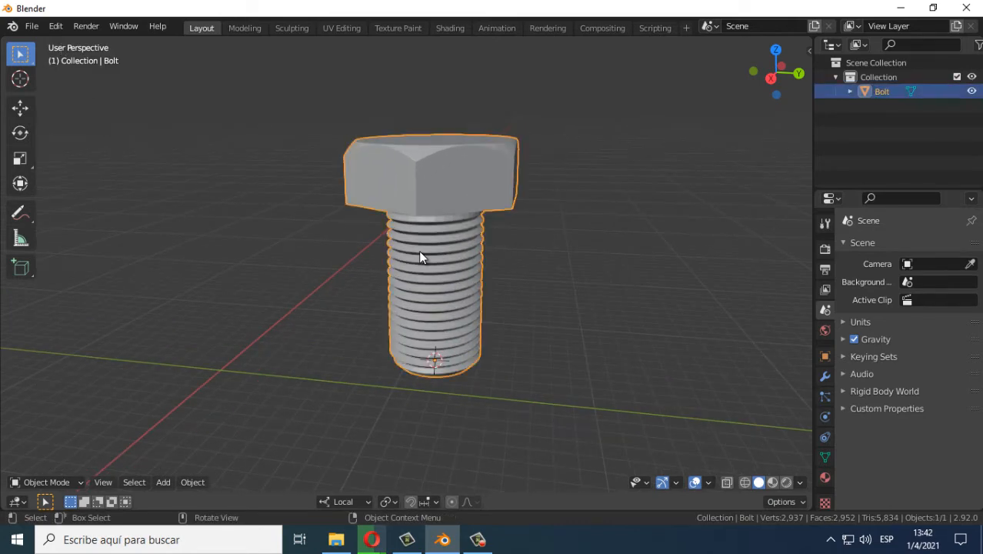
pyautogui.press('Delete')
# Step: Add a cube at the 3D cursor's off-centre location and delete it
pyautogui.moveTo(496, 219); pyautogui.dragTo(436, 275, button='middle')
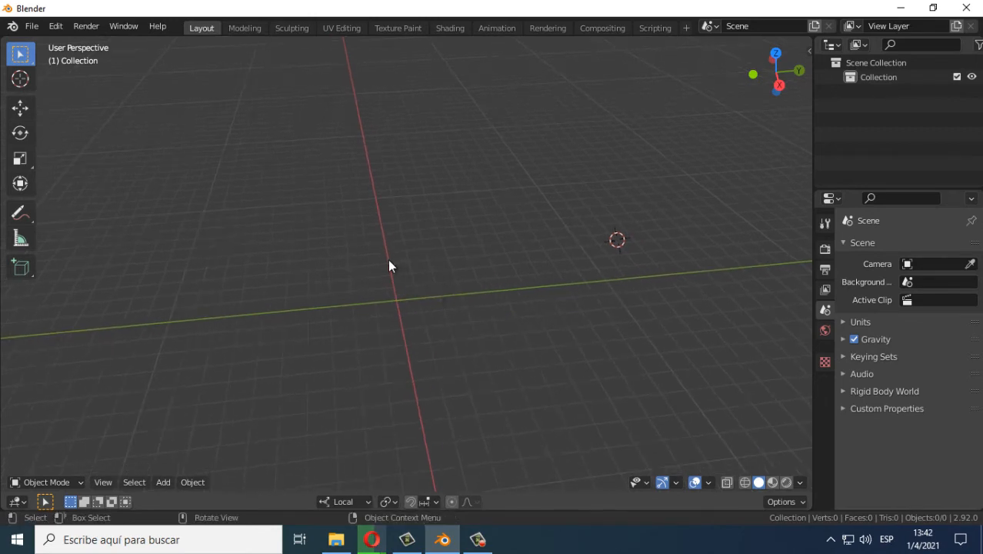
pyautogui.moveTo(411, 308); pyautogui.dragTo(415, 319, button='middle')
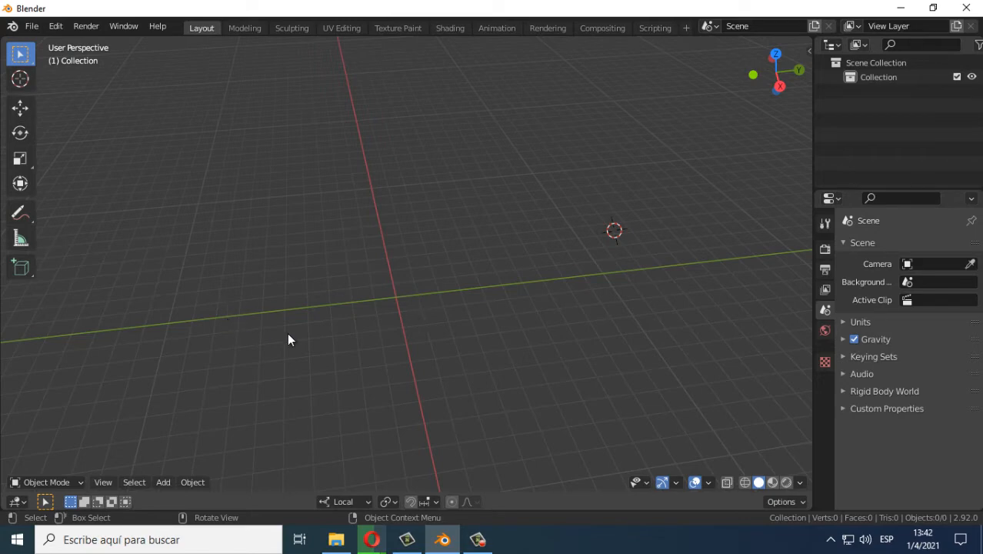
pyautogui.hotkey('shift', 'a')
pyautogui.moveTo(226, 216)
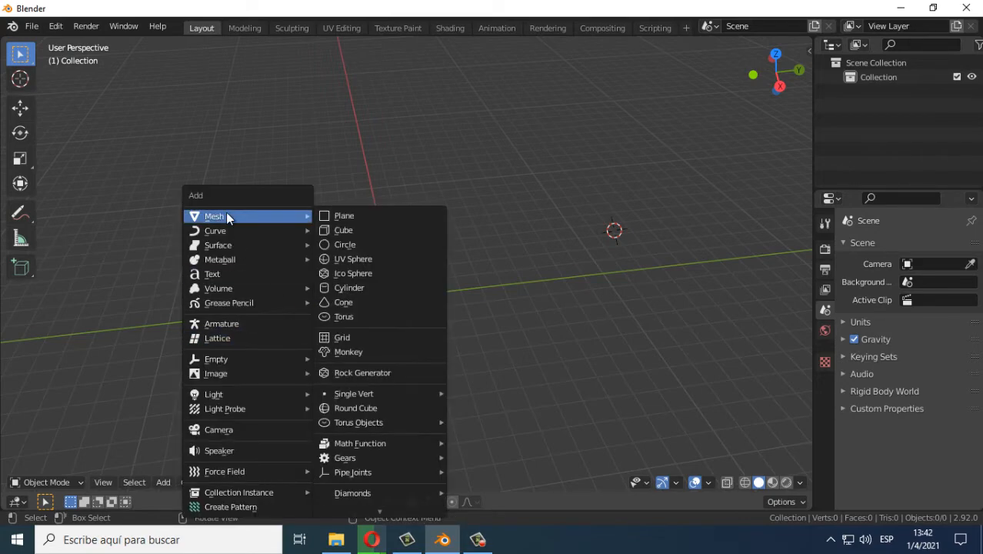
pyautogui.click(352, 230)
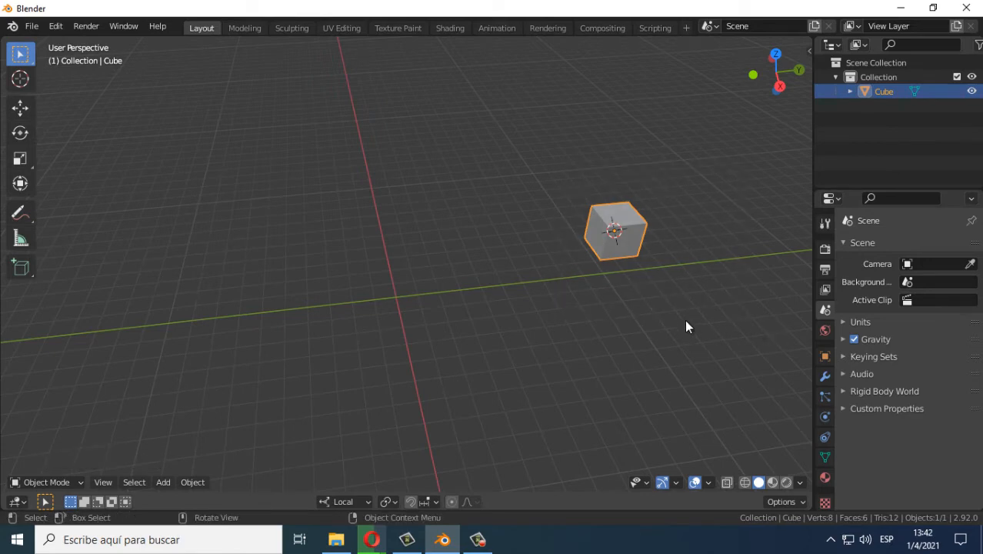
pyautogui.press('Delete')
# Step: Reset the 3D cursor to the world origin and add a cube there
pyautogui.hotkey('shift', 'c')
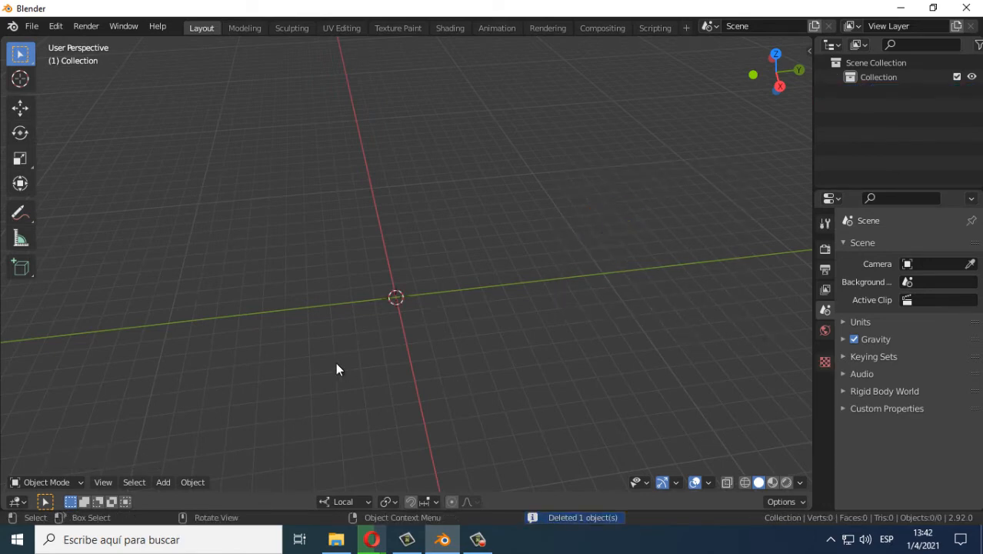
pyautogui.moveTo(372, 327); pyautogui.dragTo(245, 349, button='middle')
pyautogui.hotkey('shift', 'a')
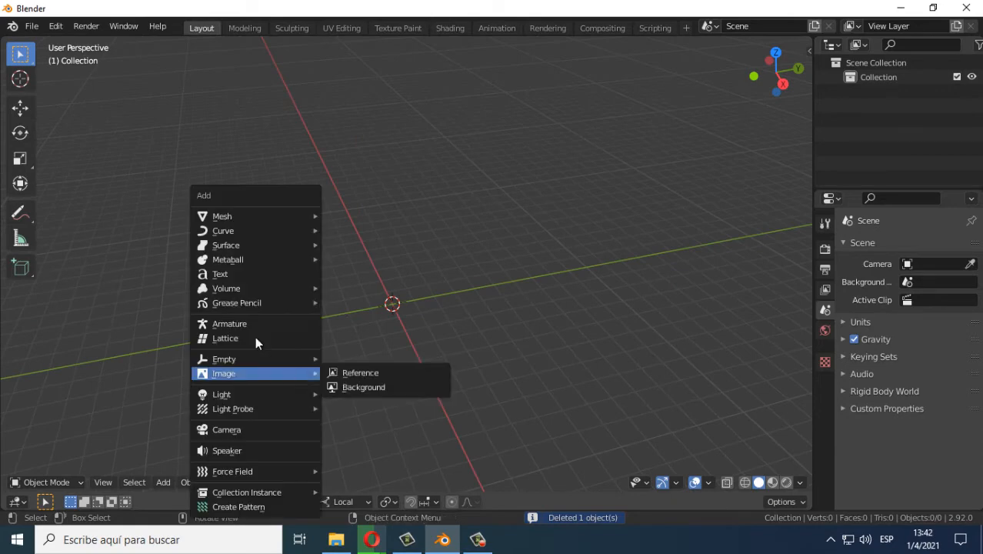
pyautogui.moveTo(202, 219)
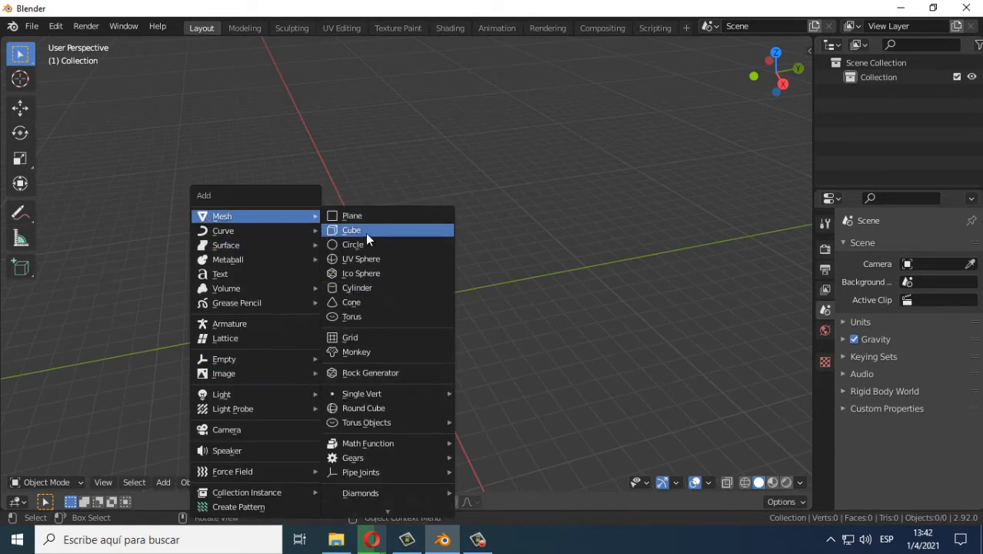
pyautogui.click(365, 232)
pyautogui.moveTo(373, 276); pyautogui.dragTo(420, 314, button='middle')
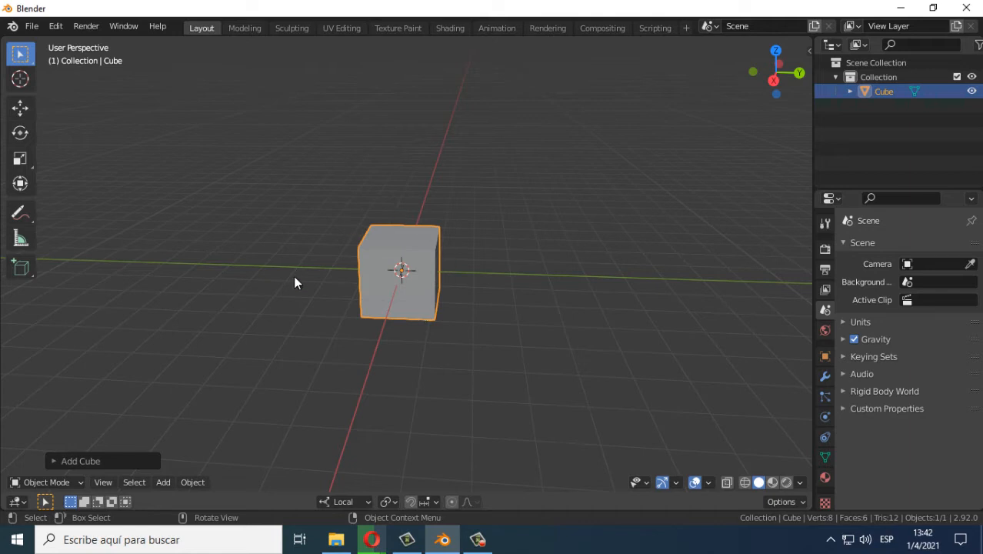
pyautogui.moveTo(494, 277); pyautogui.dragTo(489, 280, button='middle')
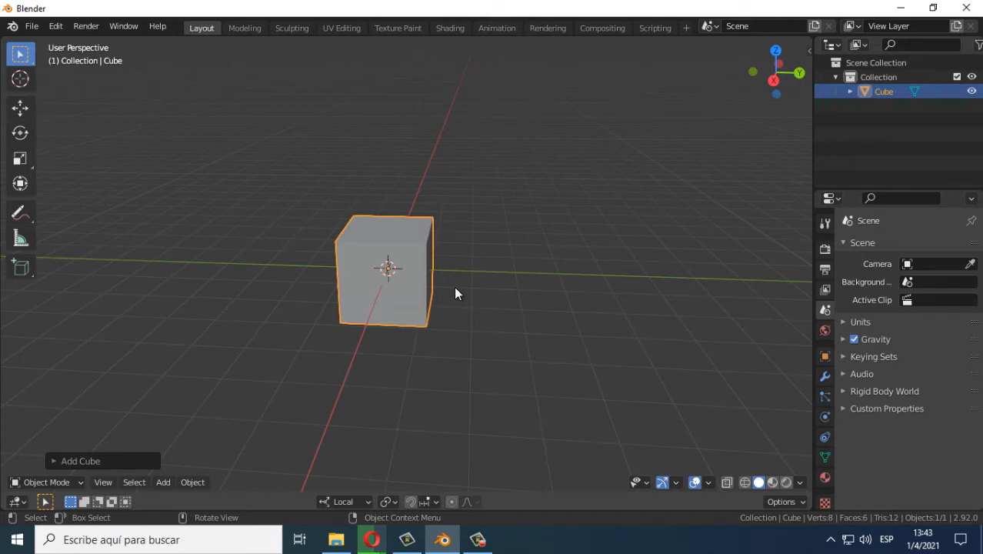
# Step: Move the cube freely, without an axis constraint, slightly up and toward positive Y from the world origin
pyautogui.press('g')
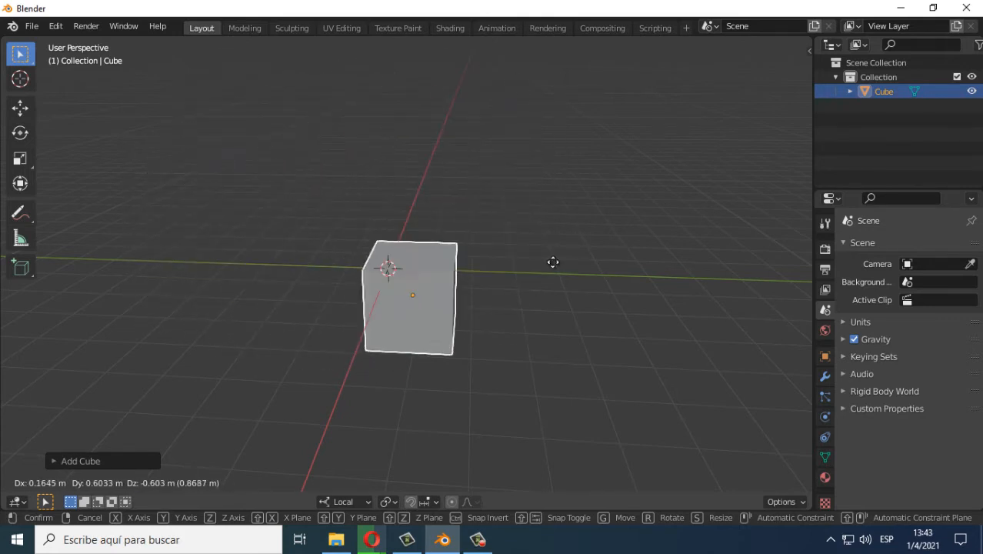
pyautogui.click(483, 269)
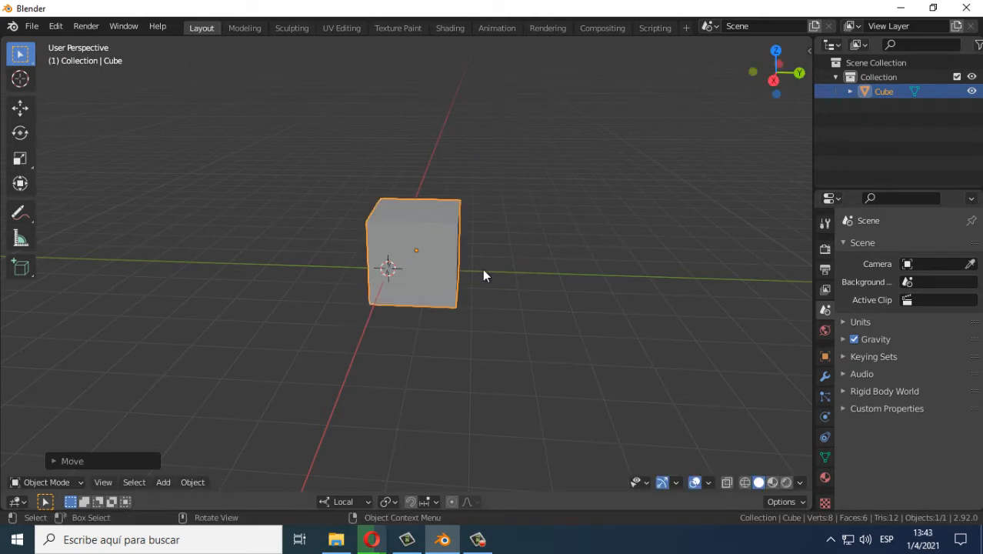
pyautogui.moveTo(506, 266); pyautogui.dragTo(492, 271, button='middle')
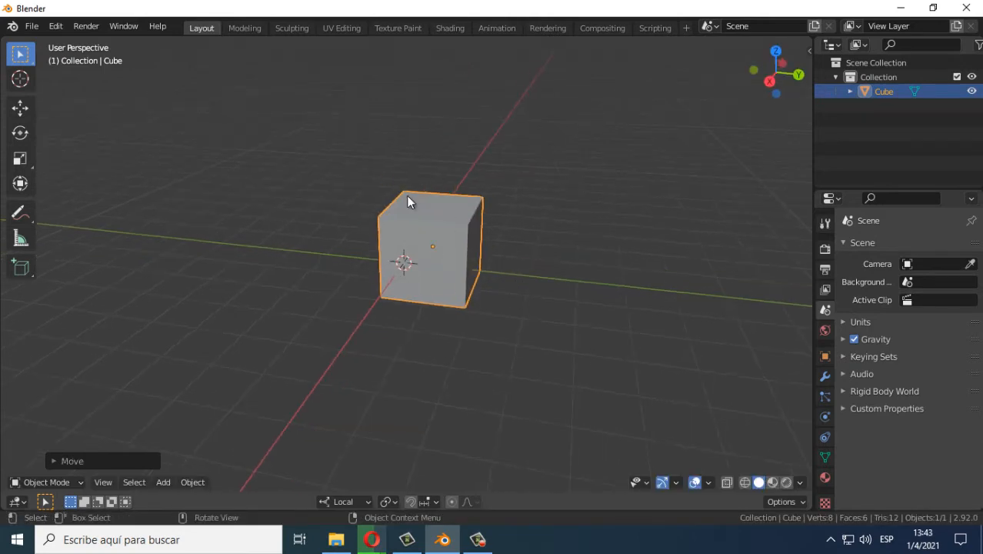
# Step: Shift the cube toward negative Y with the Move tool's Y-axis handle, return to the Select Box tool and reselect the cube
pyautogui.click(18, 112)
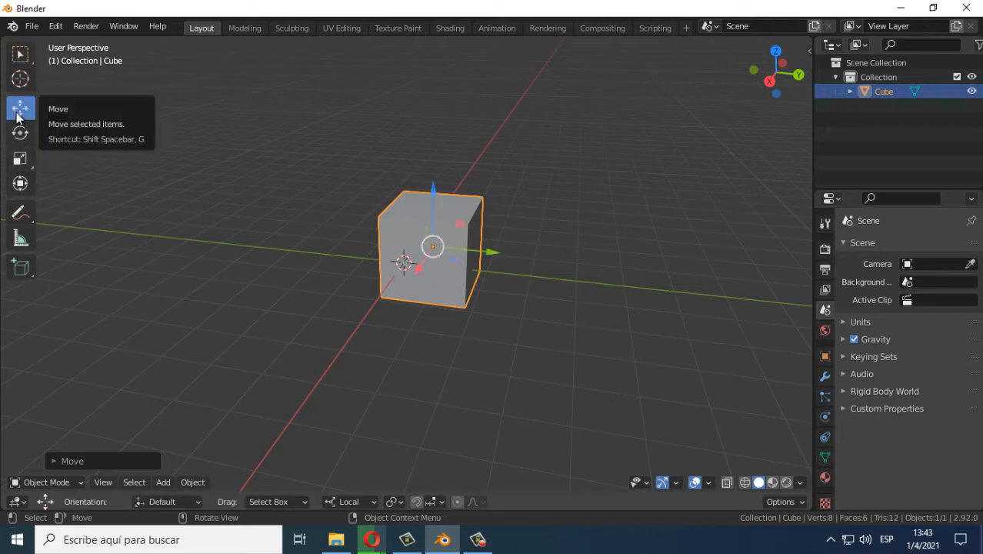
pyautogui.moveTo(483, 257); pyautogui.dragTo(438, 271)
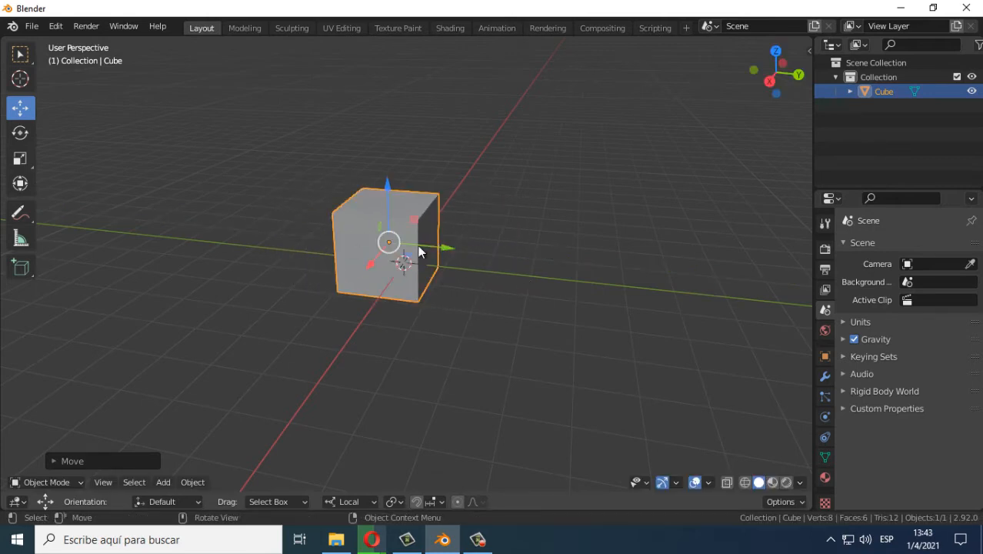
pyautogui.click(540, 353)
pyautogui.click(20, 53)
pyautogui.click(368, 213)
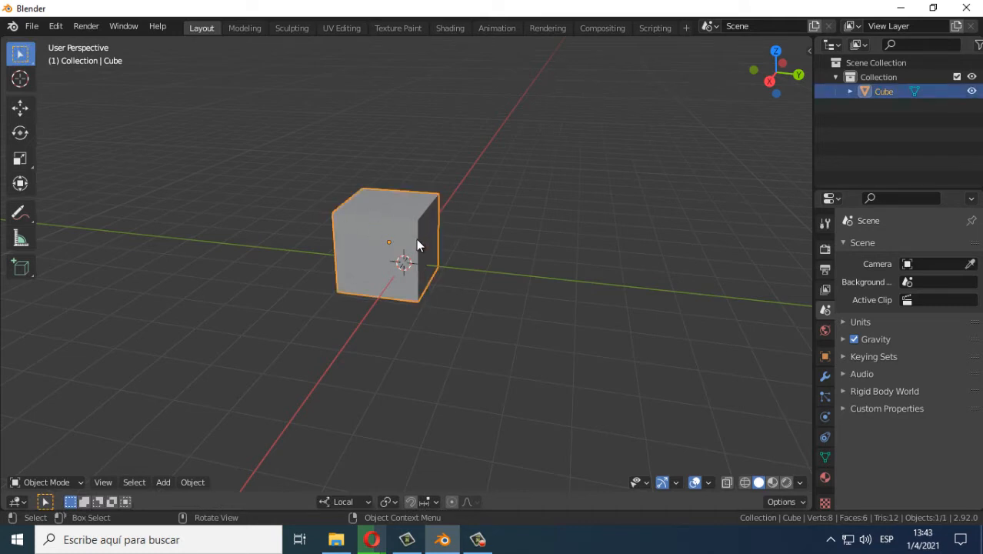
# Step: Try moving the cube constrained to its local X, Y and Z axes in turn, and in the XY plane with Z locked
pyautogui.press('g')
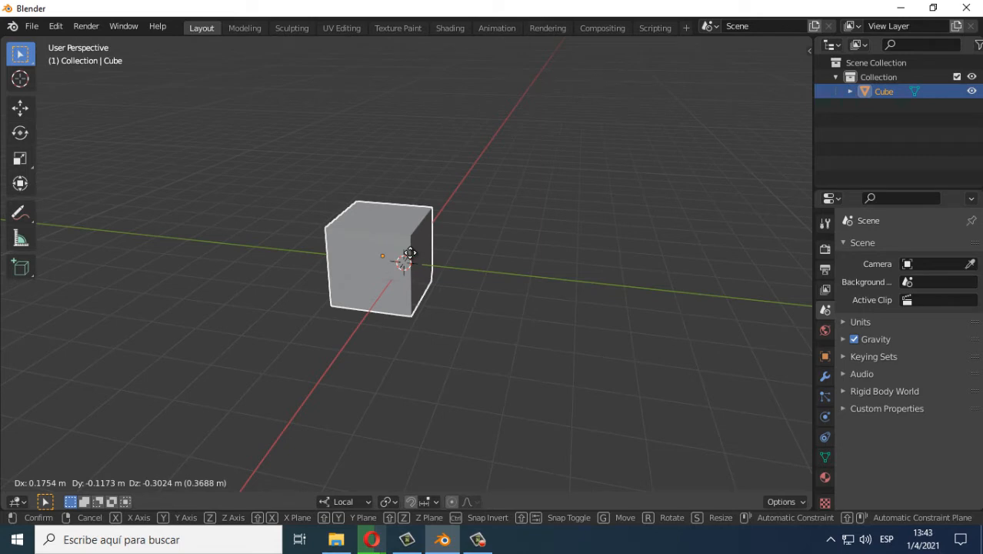
pyautogui.press('x')
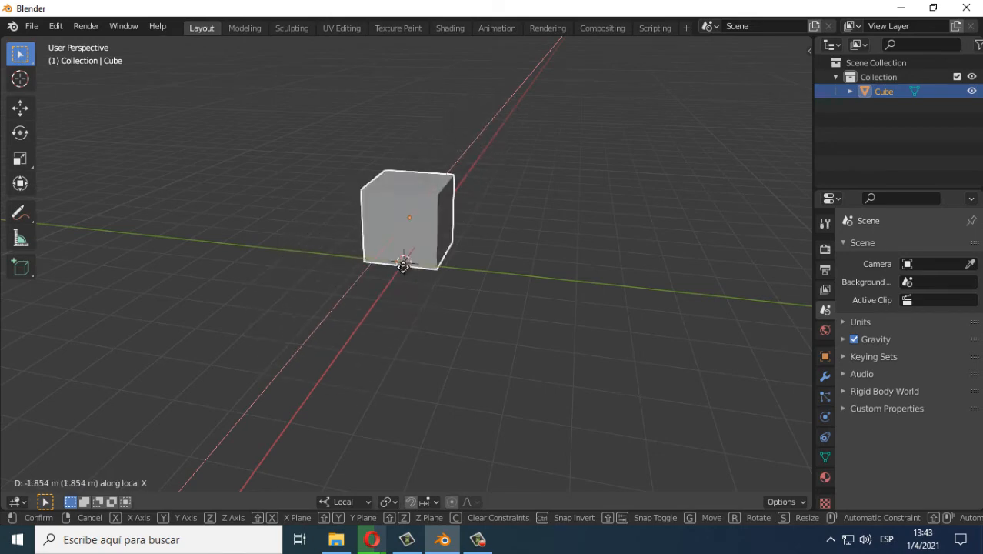
pyautogui.press('y')
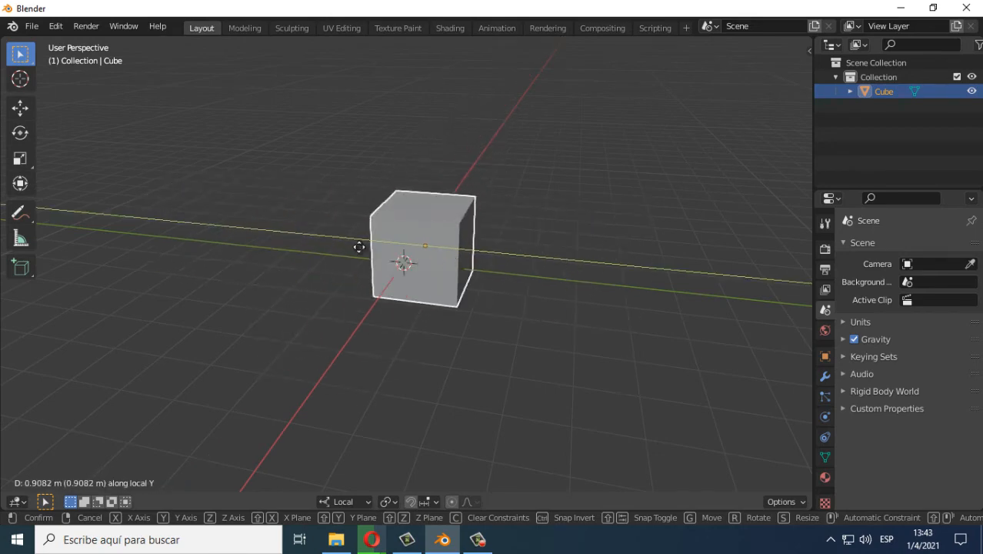
pyautogui.press('z')
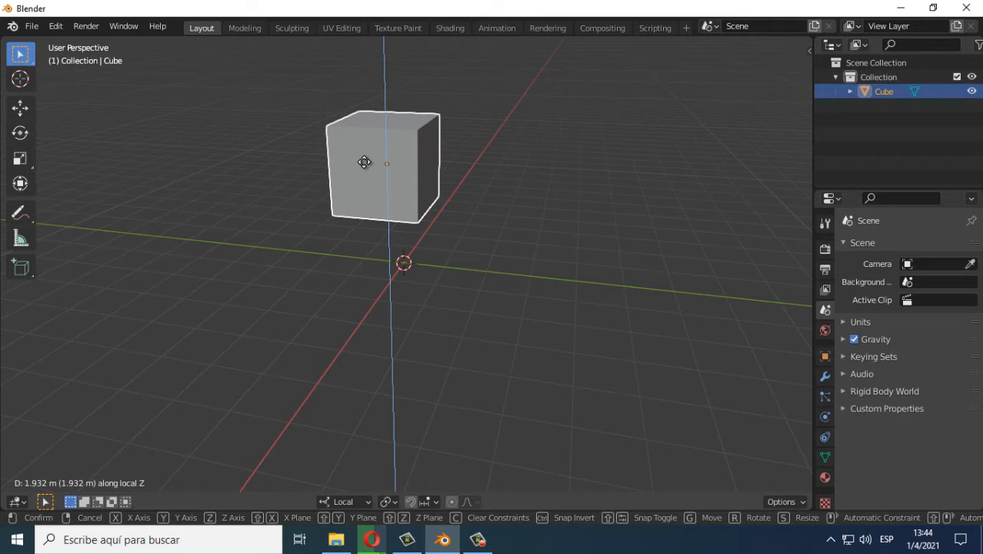
pyautogui.hotkey('shift', 'z')
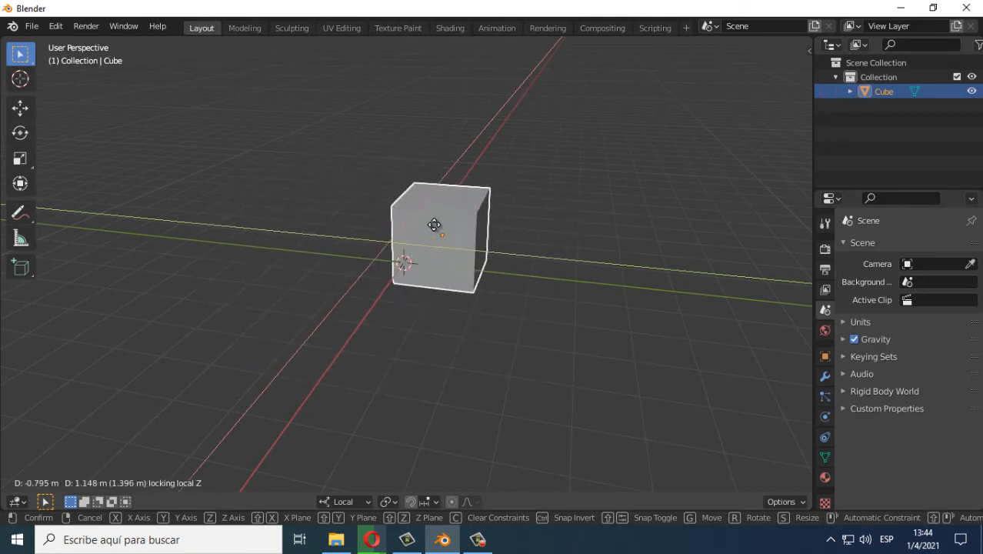
pyautogui.click(416, 226)
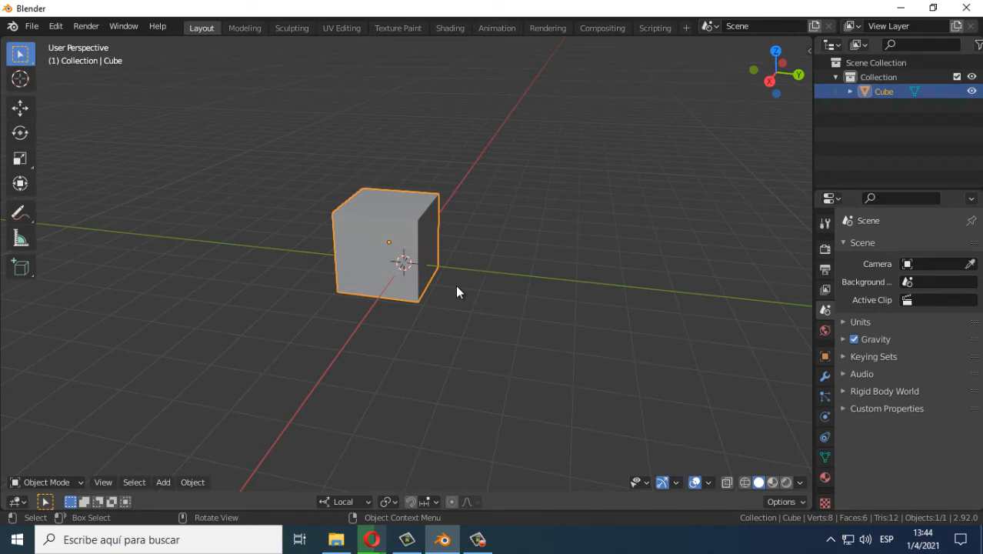
# Step: Try moving the cube along its local Z, X and Y axes, and in the XZ plane with local Y locked
pyautogui.press('g')
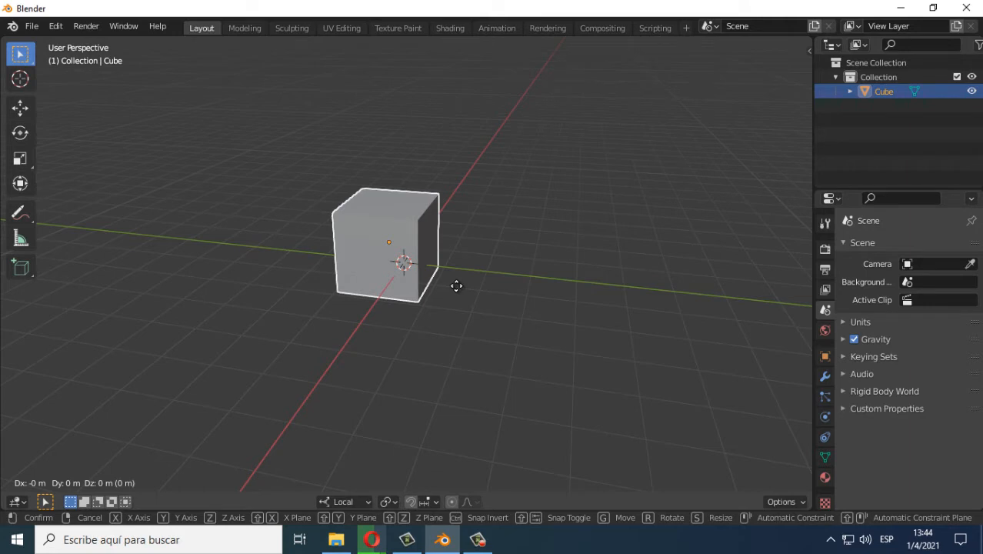
pyautogui.press('z')
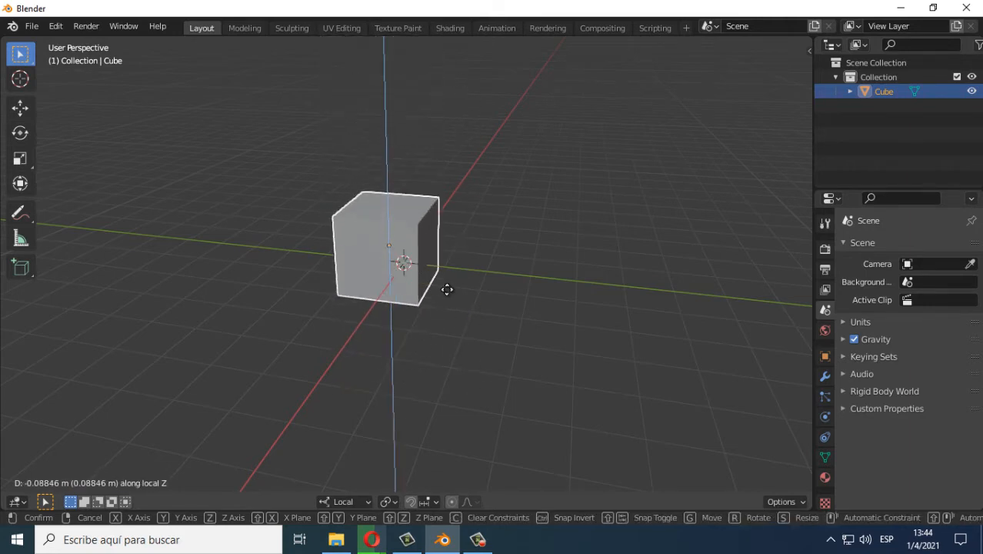
pyautogui.press('x')
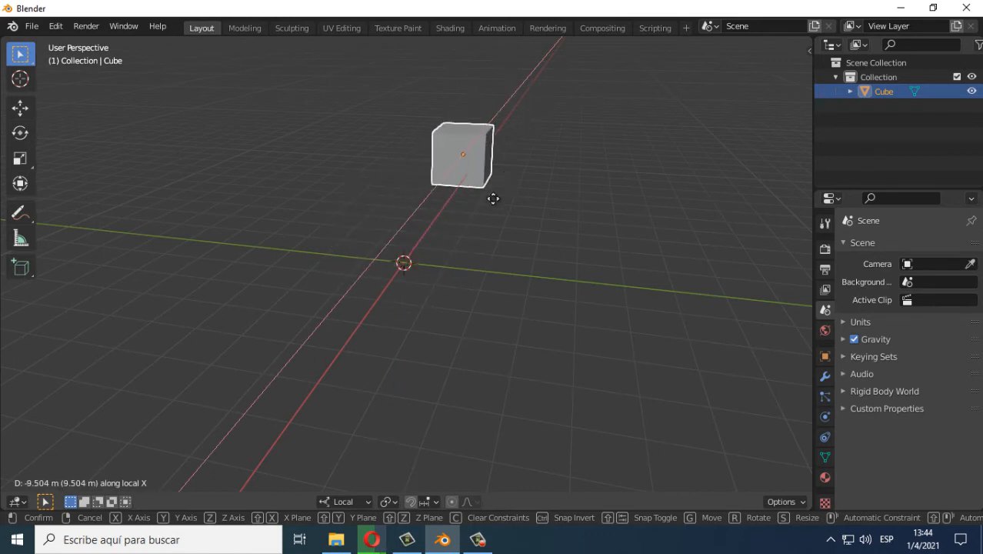
pyautogui.press('y')
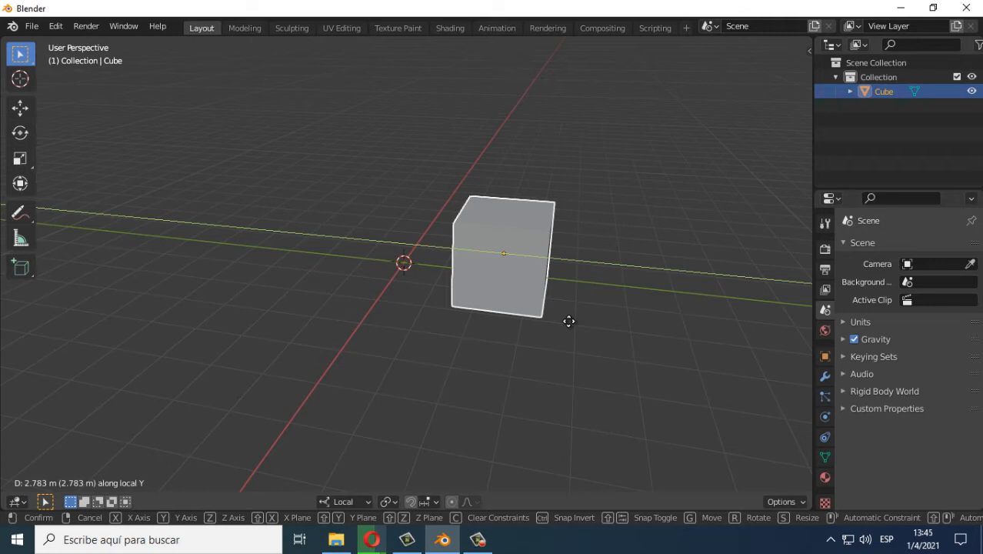
pyautogui.hotkey('shift', 'y')
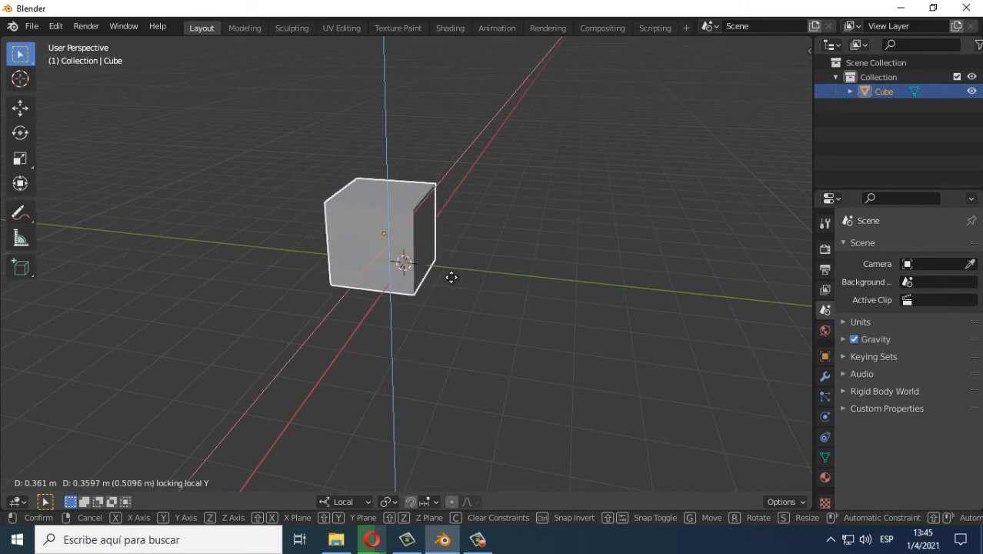
pyautogui.press('x')
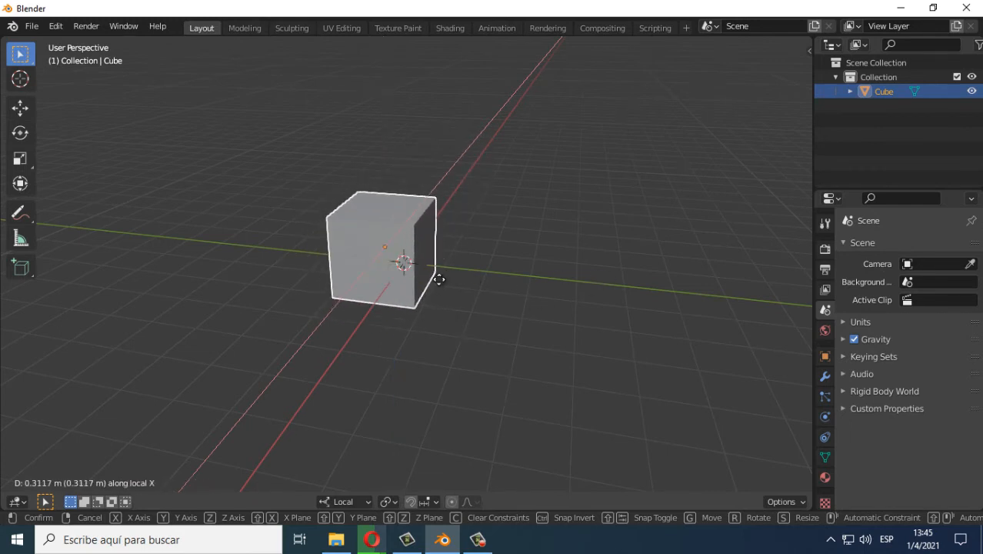
# Step: Move the cube exactly 3 m along its local Y axis
pyautogui.press('y')
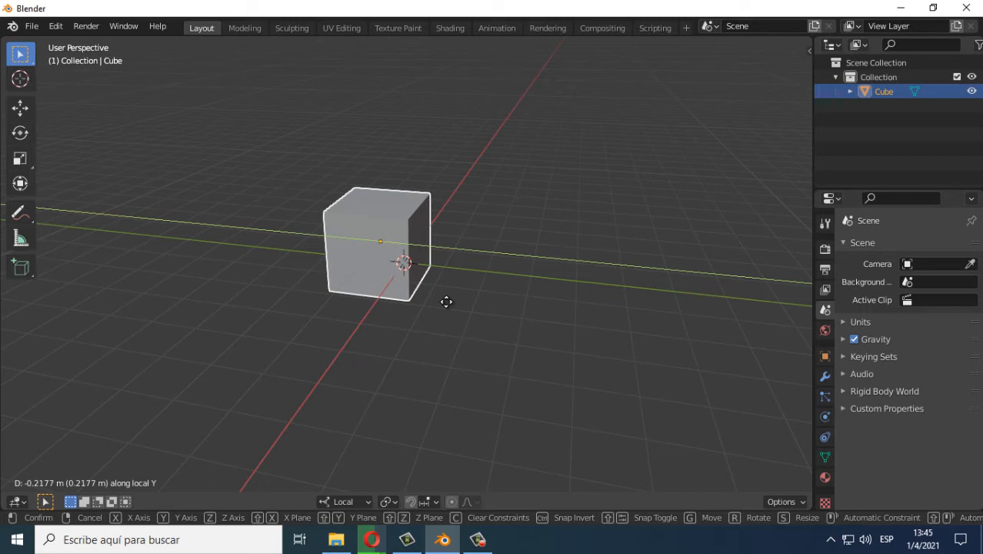
pyautogui.write('3')
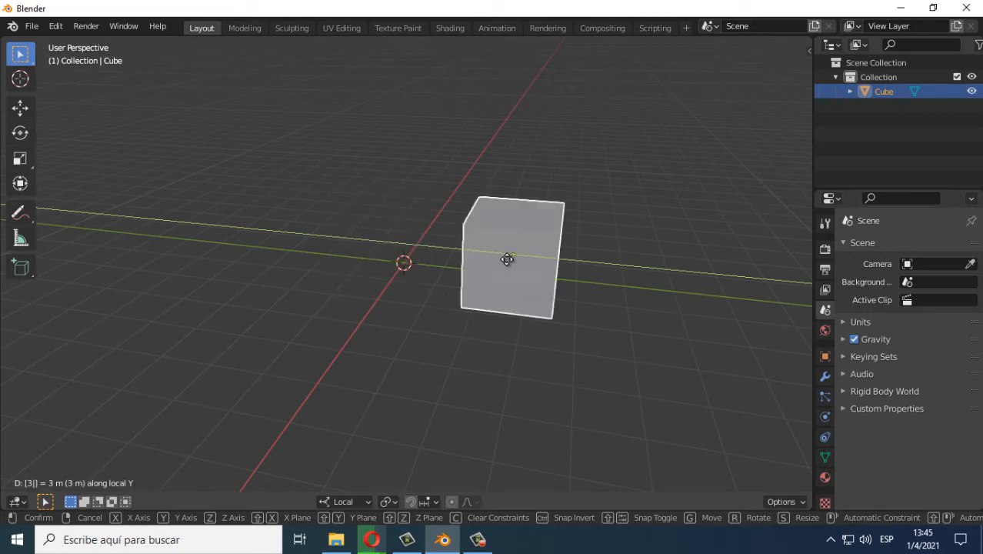
pyautogui.click(609, 181)
pyautogui.moveTo(523, 229); pyautogui.dragTo(527, 301, button='middle')
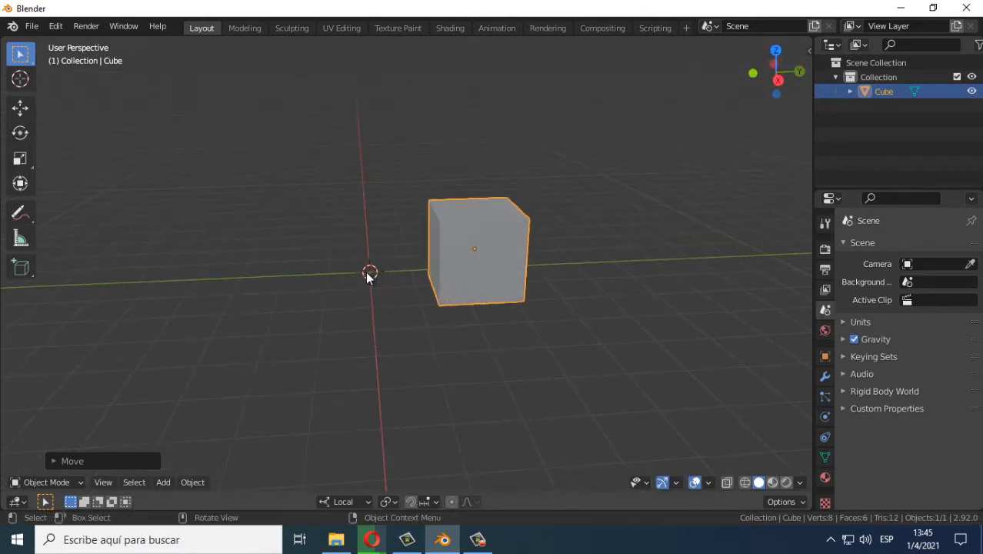
pyautogui.moveTo(368, 277); pyautogui.dragTo(411, 302, button='middle')
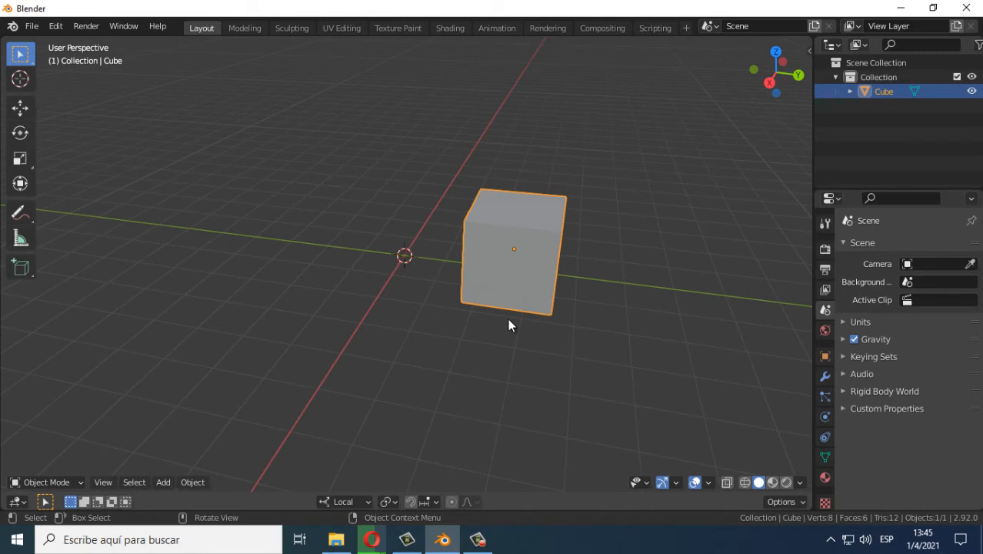
# Step: Move the cube exactly 2 m up along its local Z axis
pyautogui.press('g')
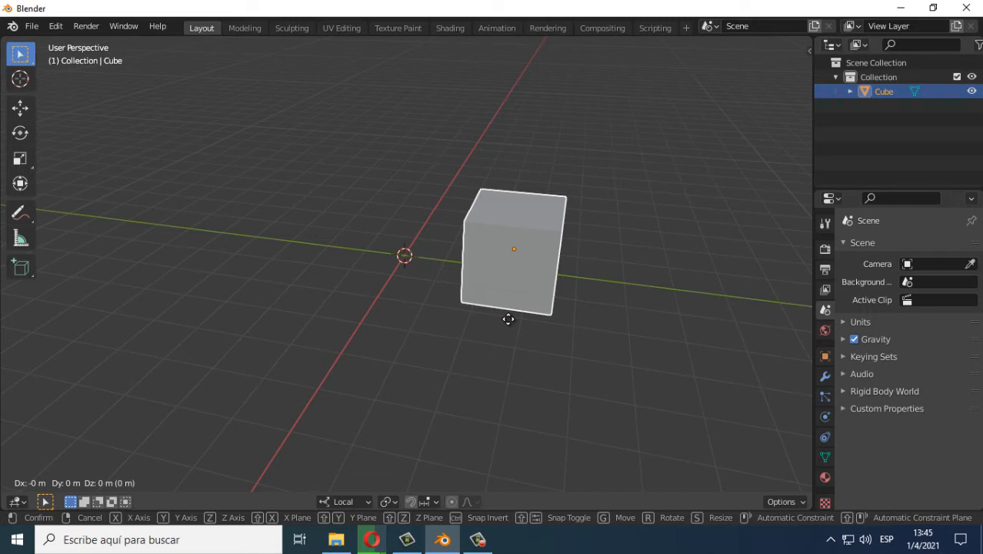
pyautogui.press('z')
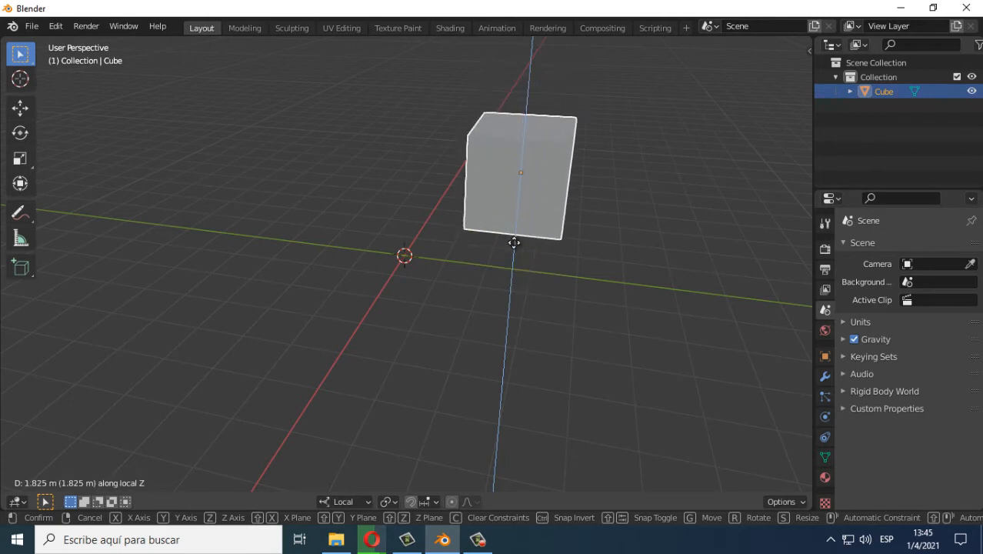
pyautogui.write('2')
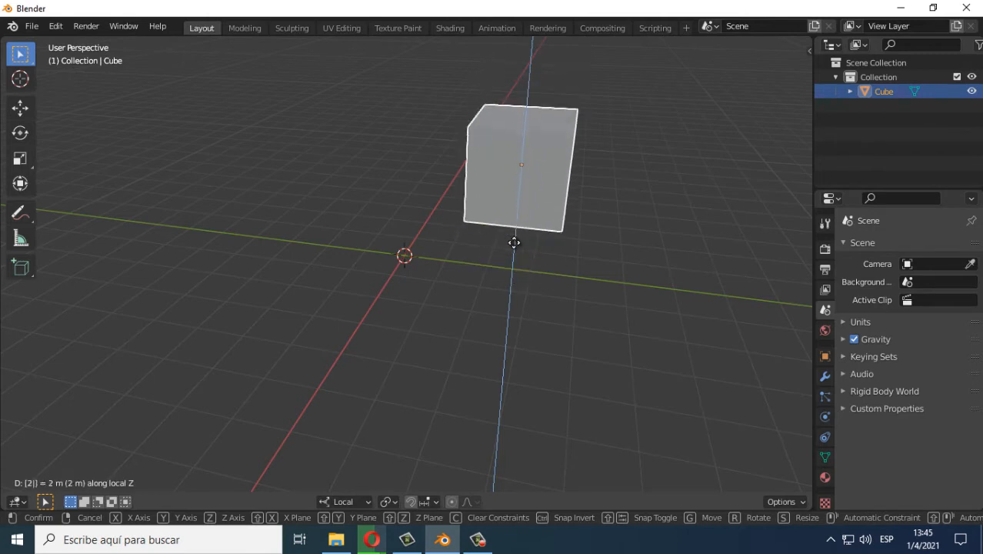
pyautogui.press('Return')
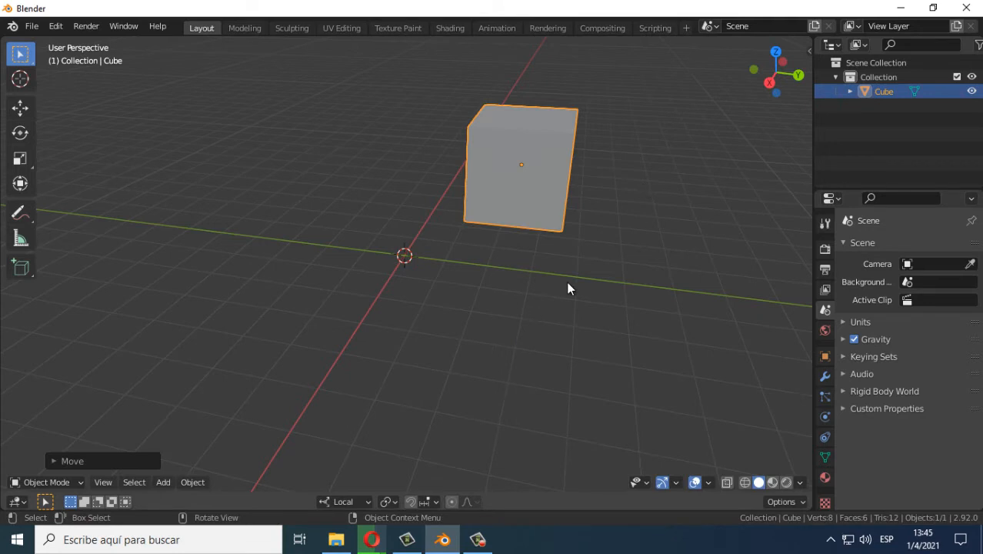
pyautogui.moveTo(567, 285); pyautogui.dragTo(546, 278, button='middle')
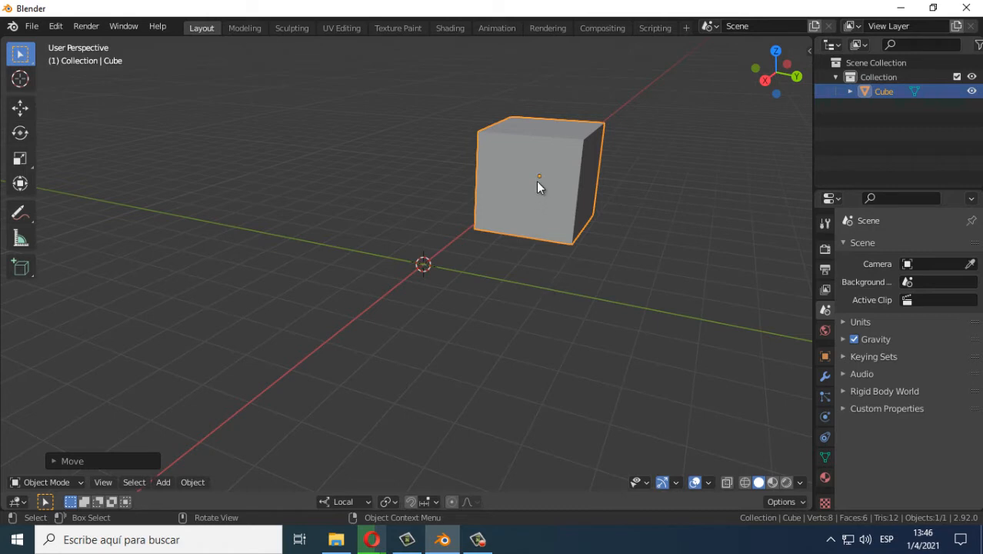
pyautogui.moveTo(582, 262); pyautogui.dragTo(644, 248, button='middle')
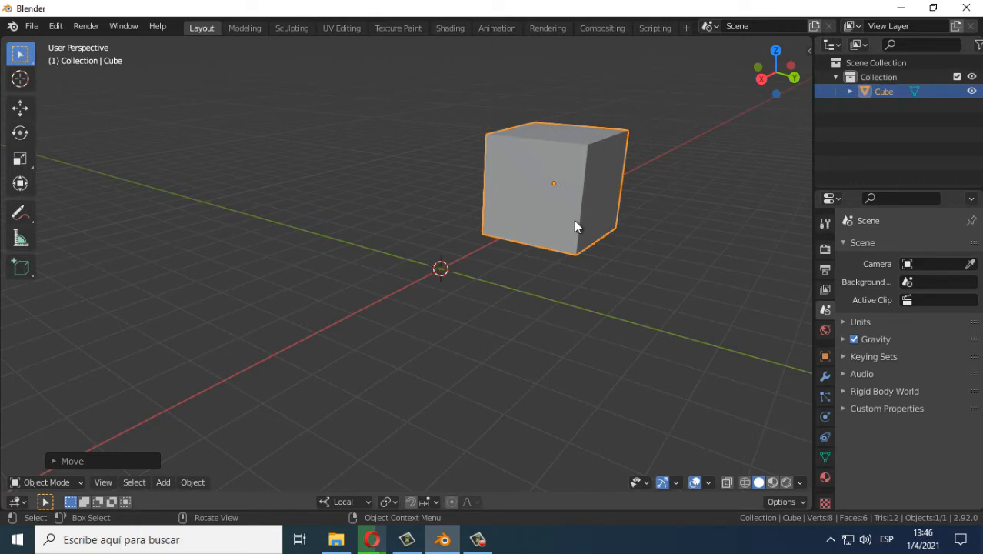
# Step: Show the cube's numeric transform properties for location, rotation, scale and dimensions
pyautogui.press('n')
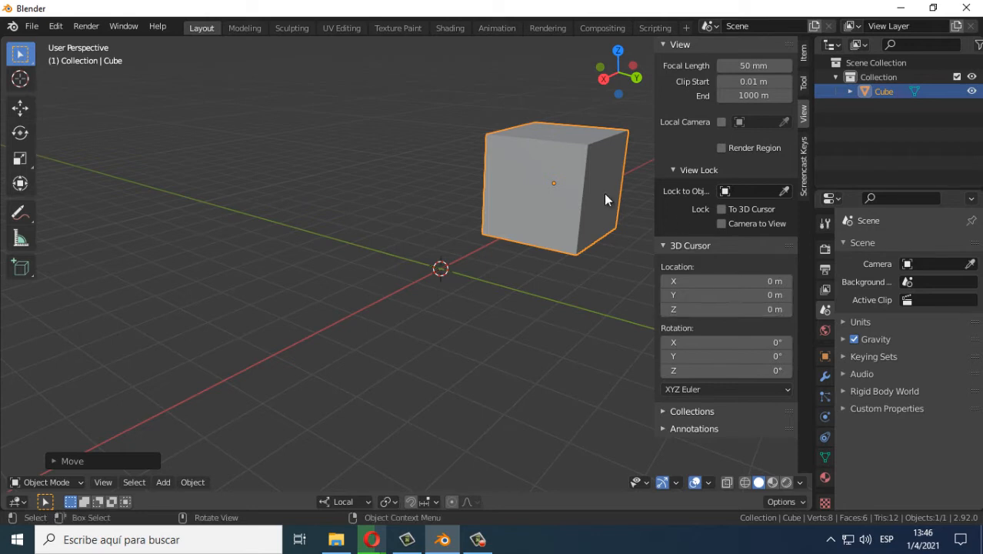
pyautogui.click(566, 182)
pyautogui.hotkey('alt', 'a')
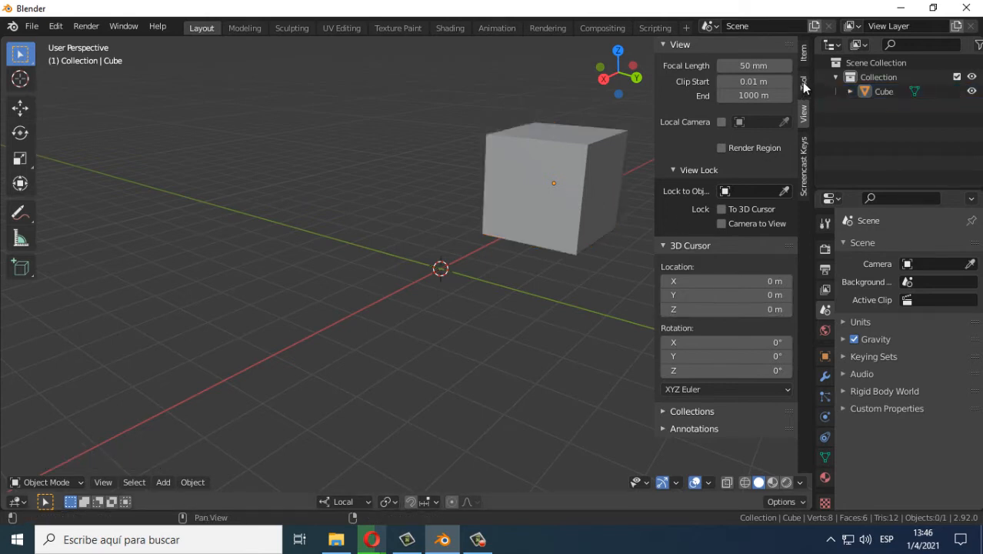
pyautogui.click(803, 83)
pyautogui.click(803, 54)
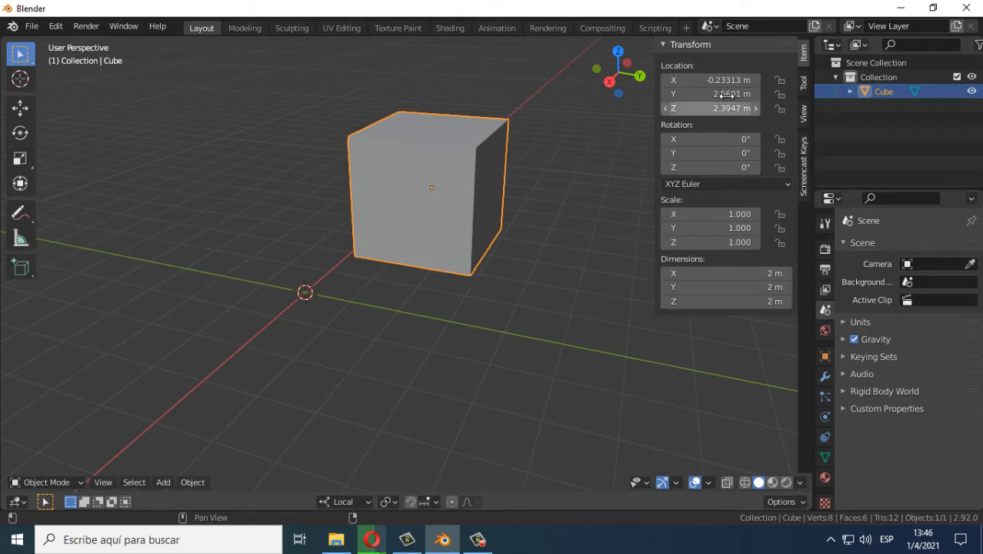
# Step: Set the cube's X, Y and Z location to 0 m all at once
pyautogui.moveTo(726, 110); pyautogui.dragTo(712, 115)
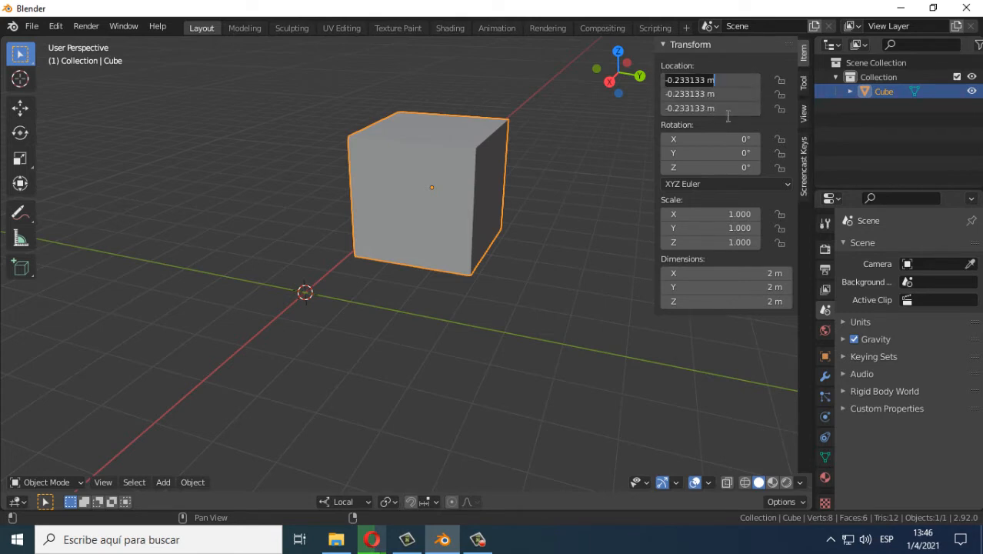
pyautogui.write('0')
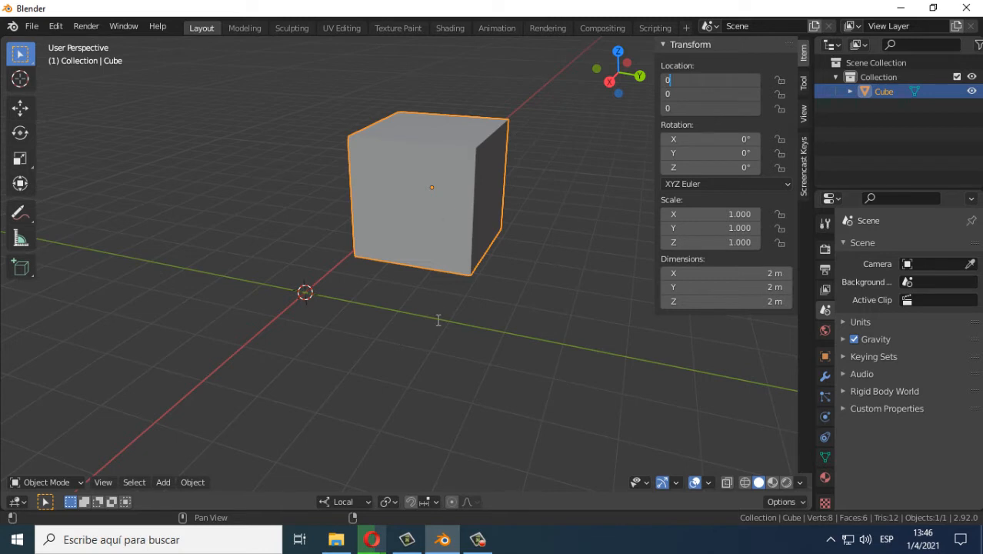
pyautogui.press('Return')
# Step: Move the cube freely about 1.59 m from the world origin along its local Y axis
pyautogui.moveTo(311, 285); pyautogui.dragTo(341, 282, button='middle')
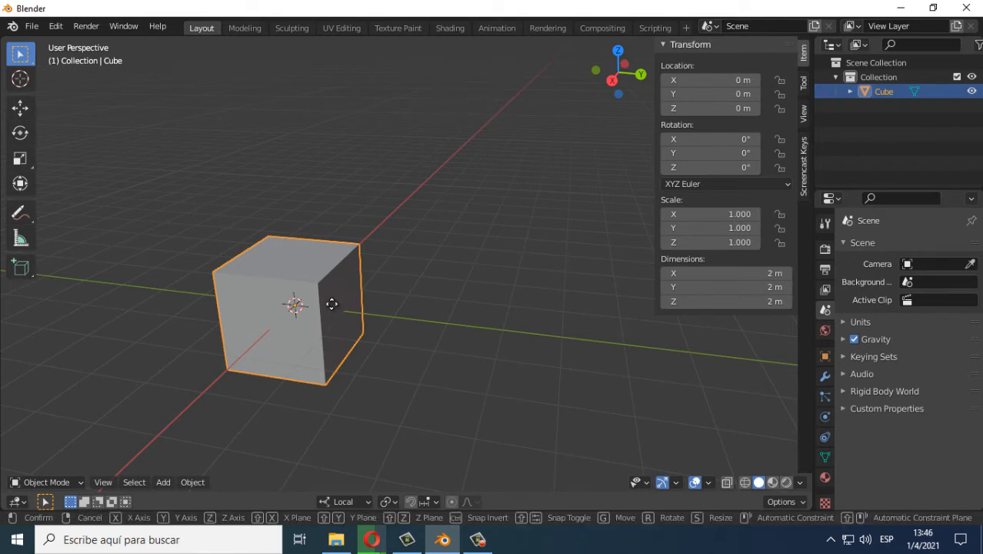
pyautogui.press('g')
pyautogui.press('y')
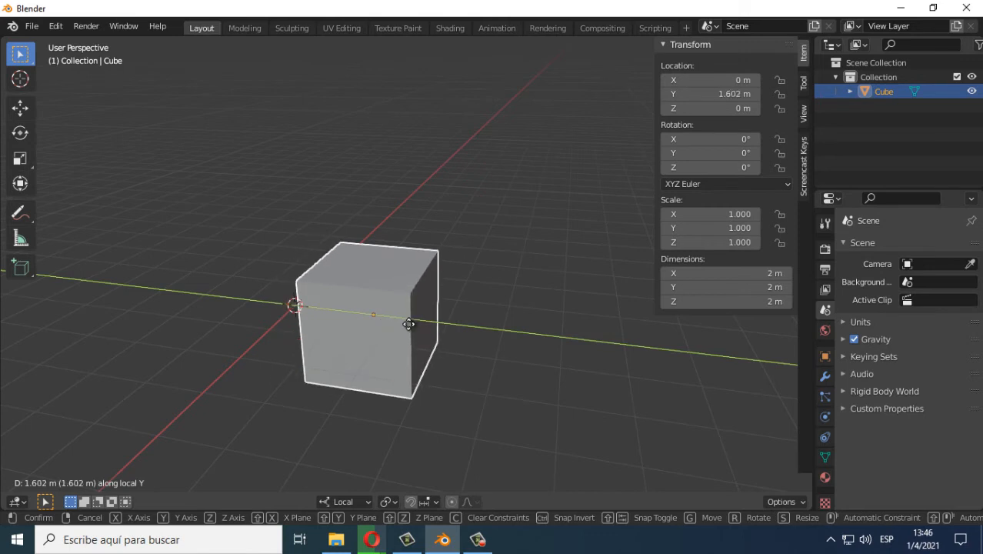
pyautogui.click(408, 328)
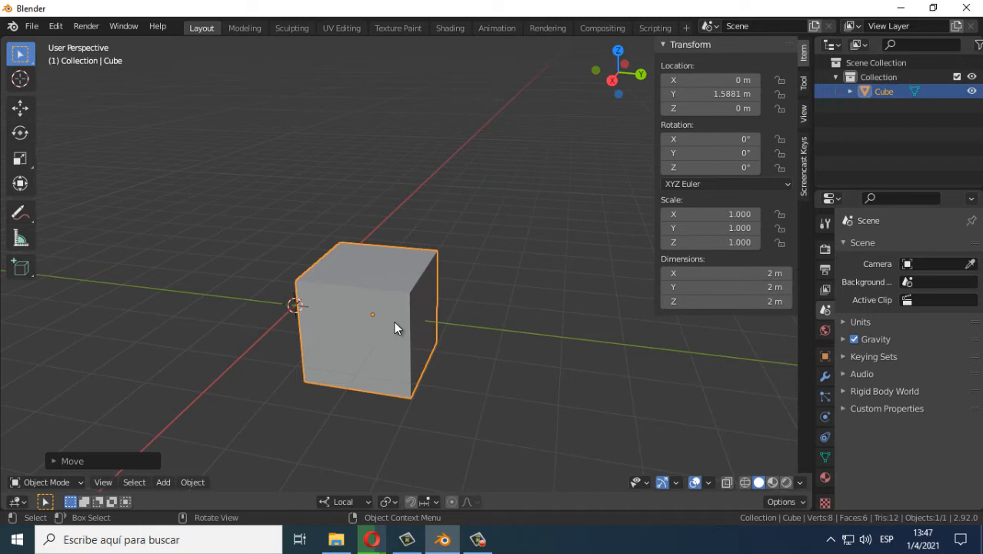
pyautogui.press('g')
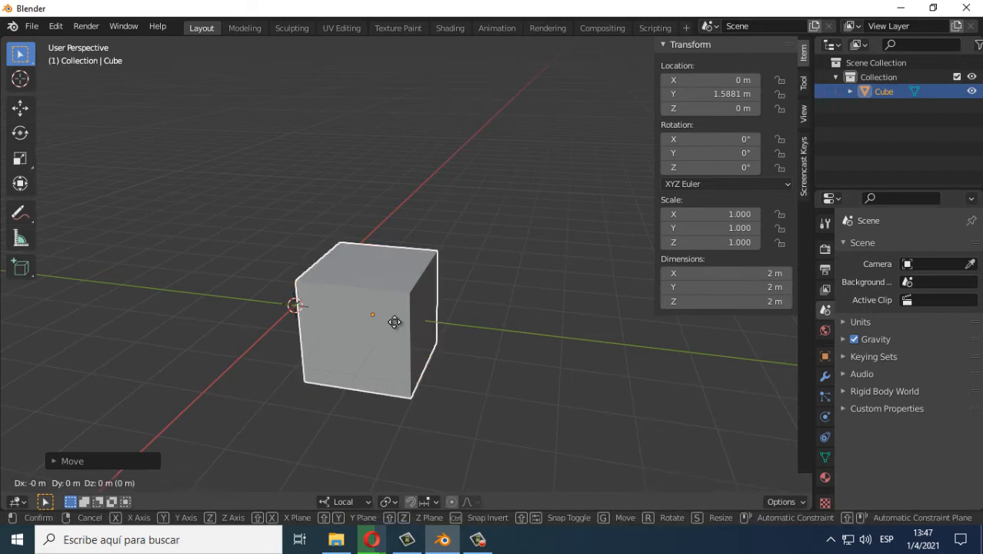
pyautogui.press('y')
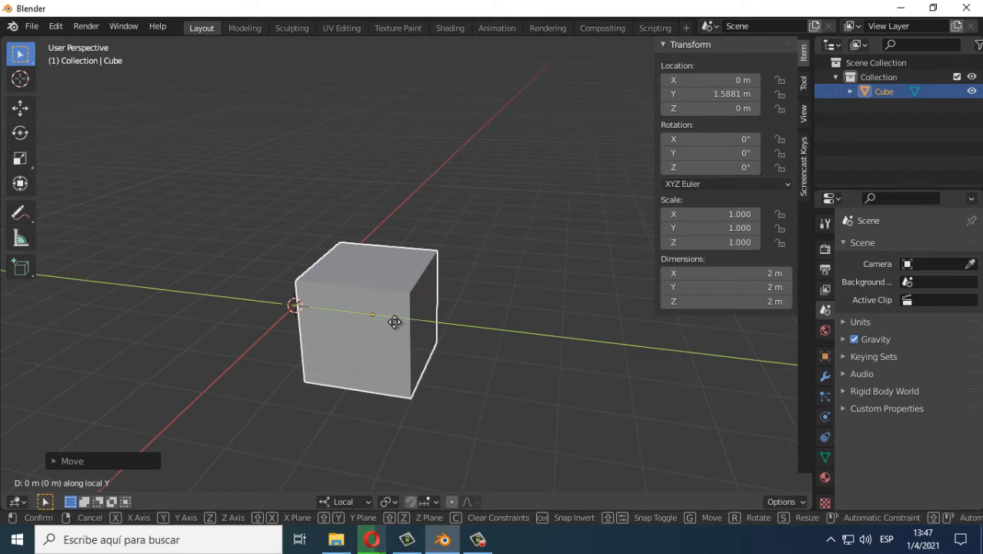
pyautogui.write('1')
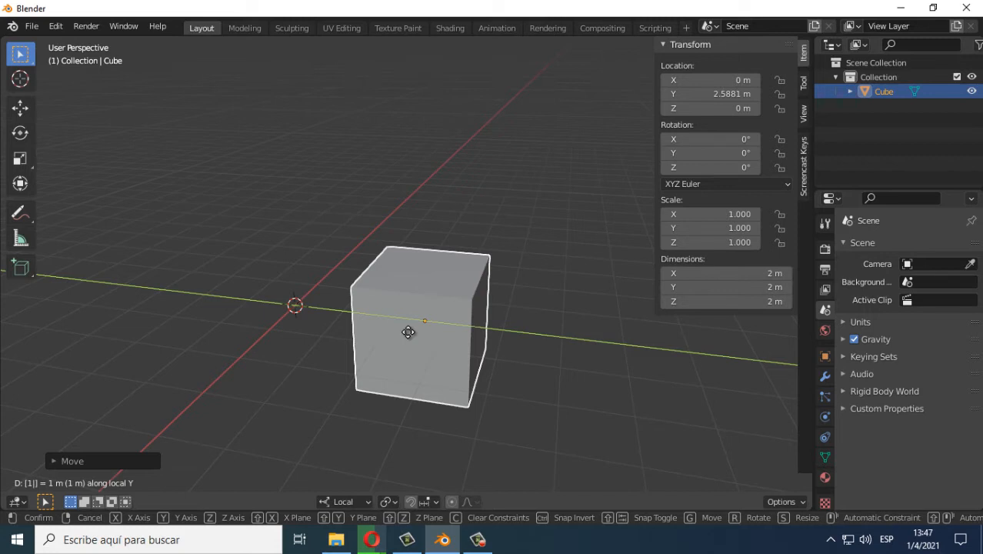
pyautogui.write('14 m D')
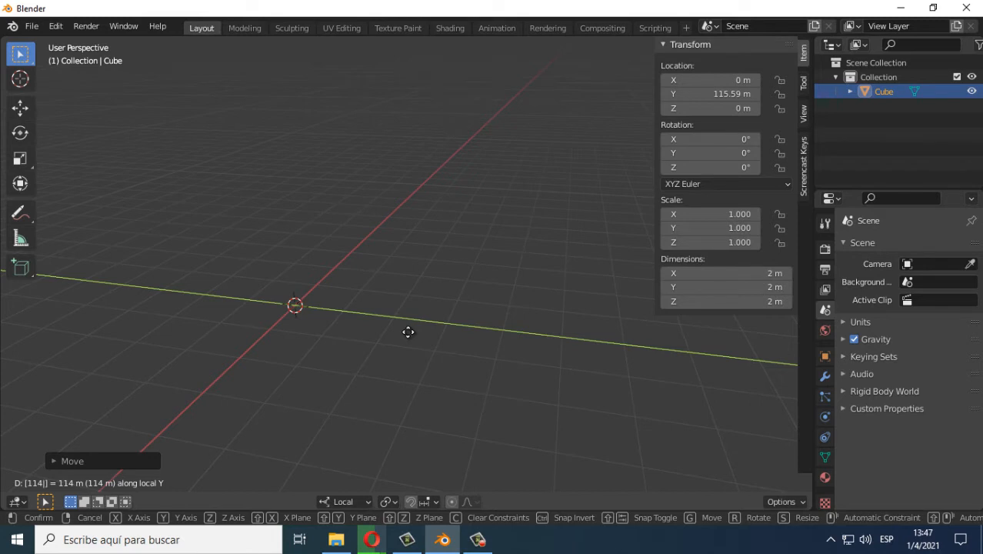
pyautogui.write('y')
pyautogui.press('Escape')
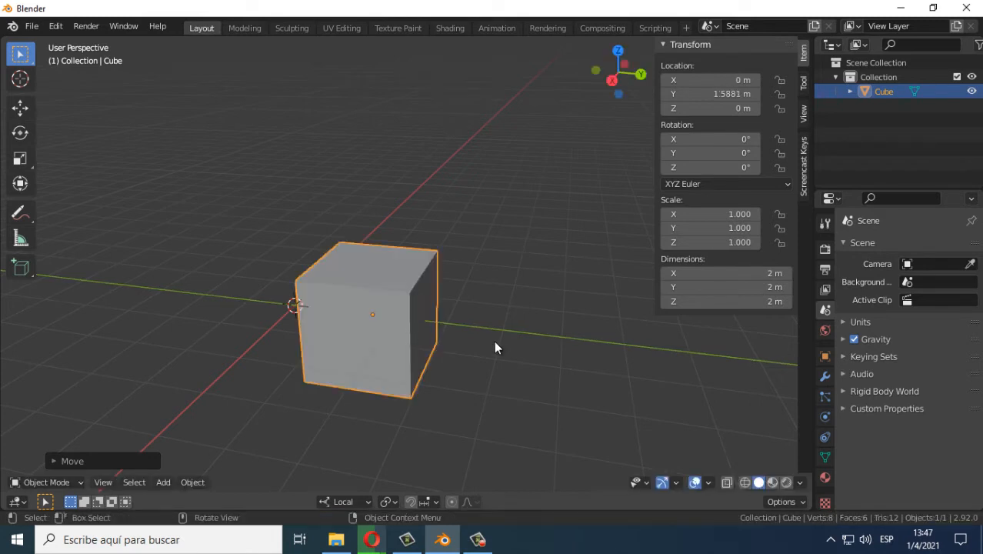
# Step: Move the cube exactly 1 m further along its local Y axis and reselect it
pyautogui.press('g')
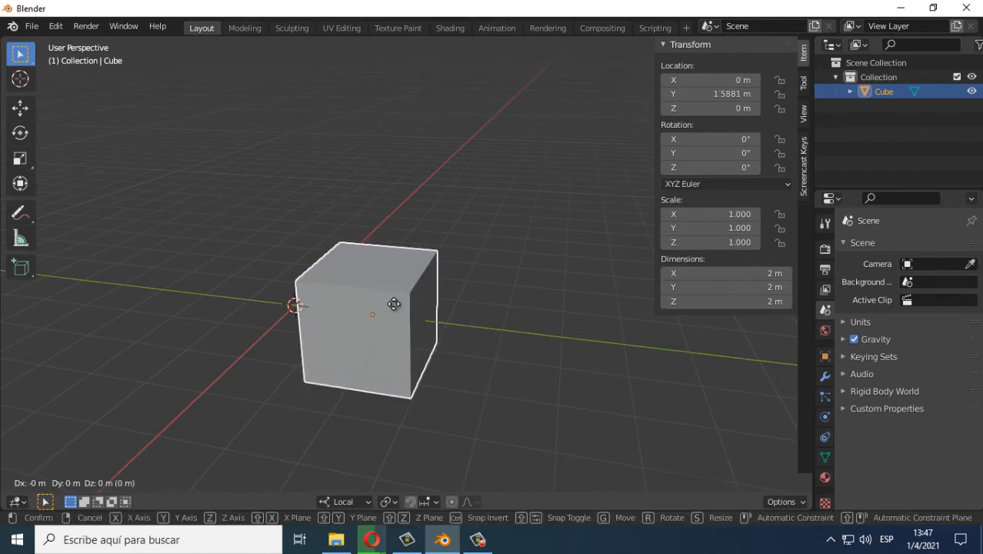
pyautogui.write('y')
pyautogui.write('1')
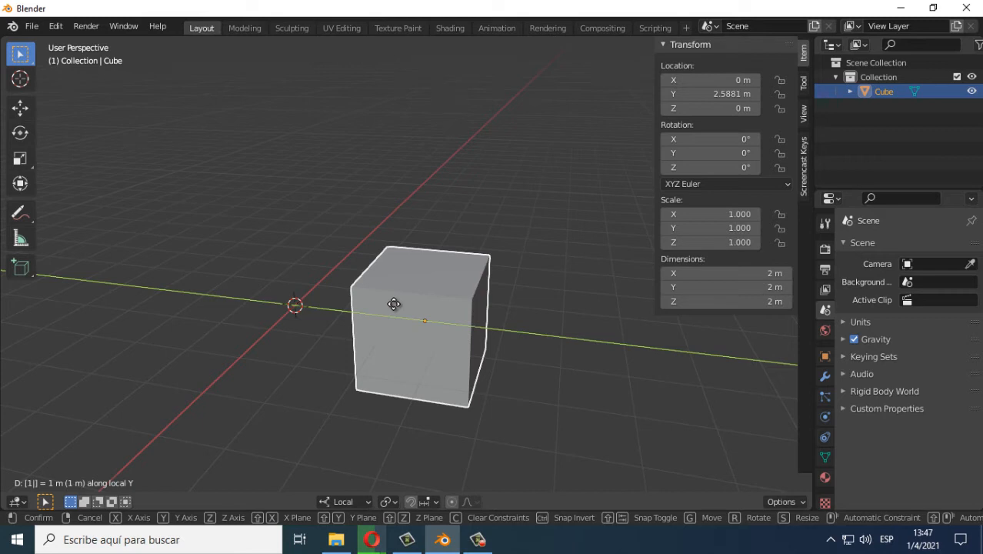
pyautogui.press('Return')
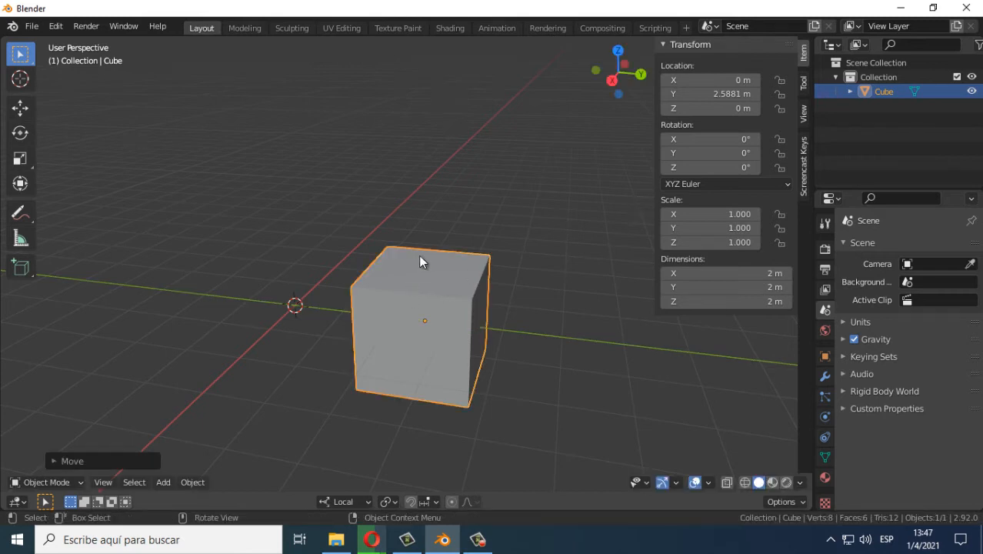
pyautogui.click(454, 190)
pyautogui.click(463, 282)
# Step: Adjust the cube's location values to X 0.03 m and Y 2.3681 m in its transform properties
pyautogui.moveTo(488, 327); pyautogui.dragTo(438, 326, button='middle')
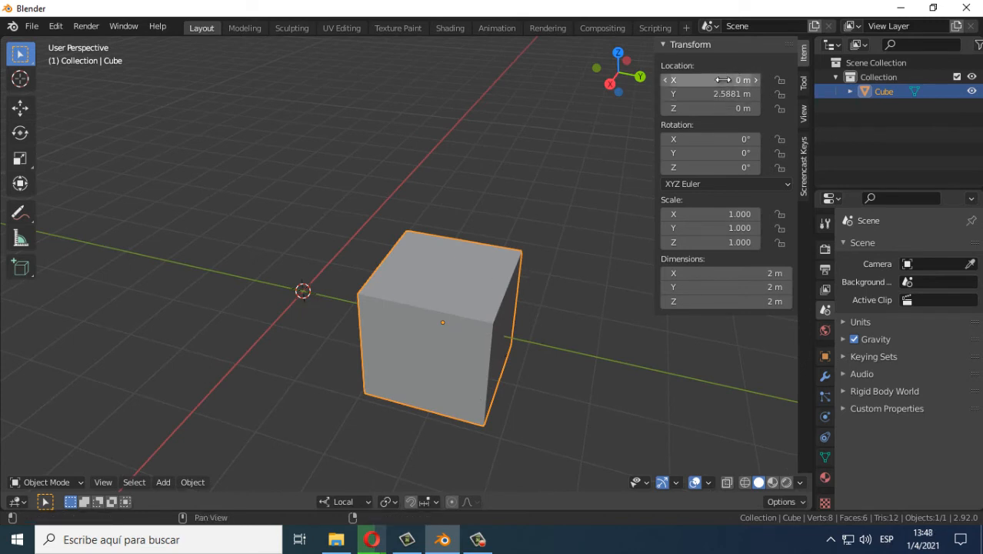
pyautogui.moveTo(733, 80); pyautogui.dragTo(696, 95)
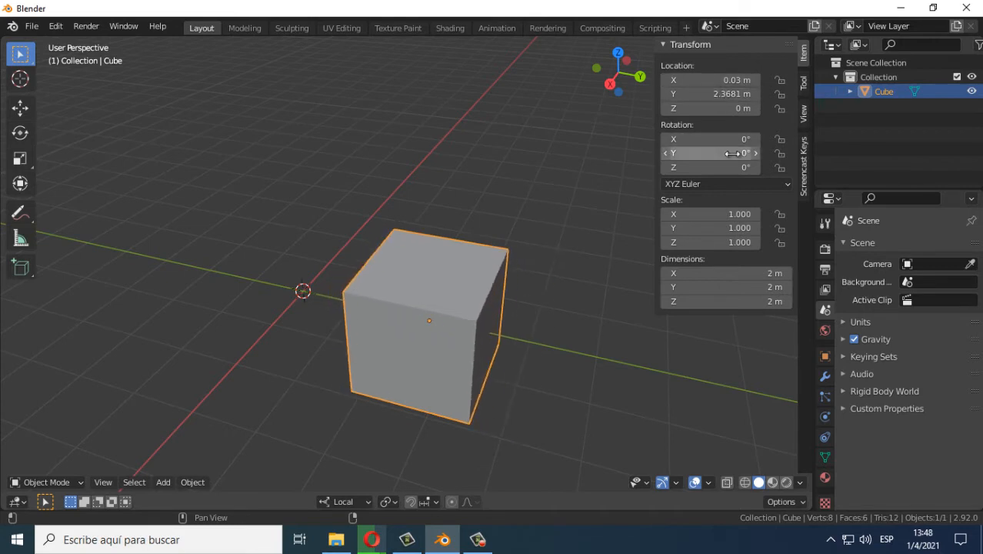
pyautogui.moveTo(701, 141)
pyautogui.mouseDown()
pyautogui.moveTo(727, 142)
pyautogui.moveTo(702, 143)
pyautogui.mouseUp()
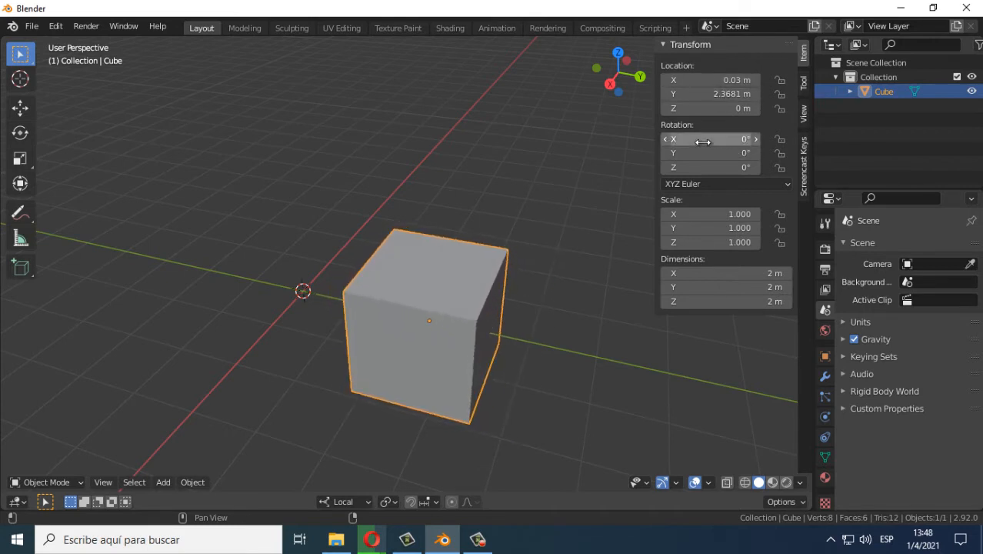
# Step: Try rotating the cube freely in the current view and with no axis constraint, cancelling each attempt
pyautogui.moveTo(458, 301); pyautogui.dragTo(481, 279, button='middle')
pyautogui.moveTo(481, 280); pyautogui.dragTo(498, 264, button='middle')
pyautogui.press('r')
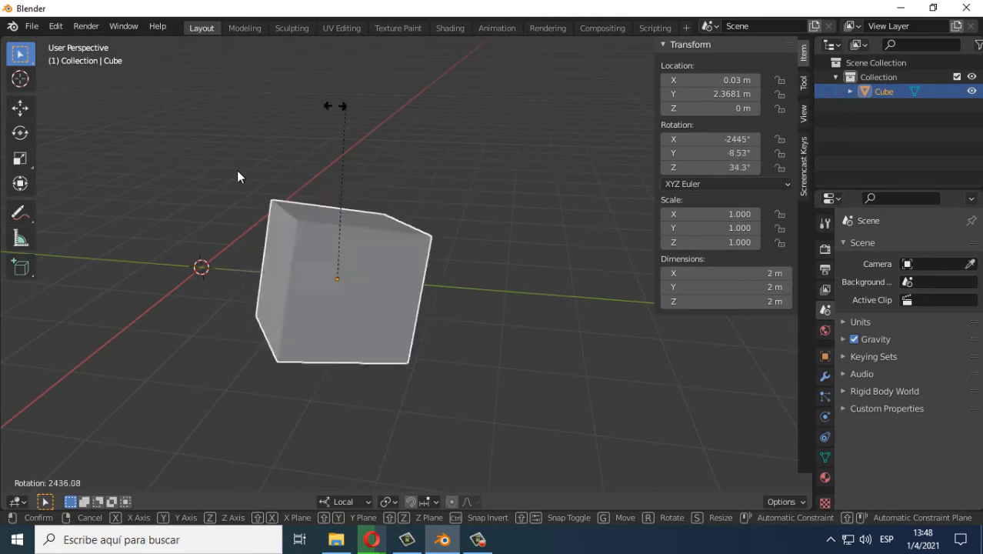
pyautogui.rightClick(483, 246)
pyautogui.press('r')
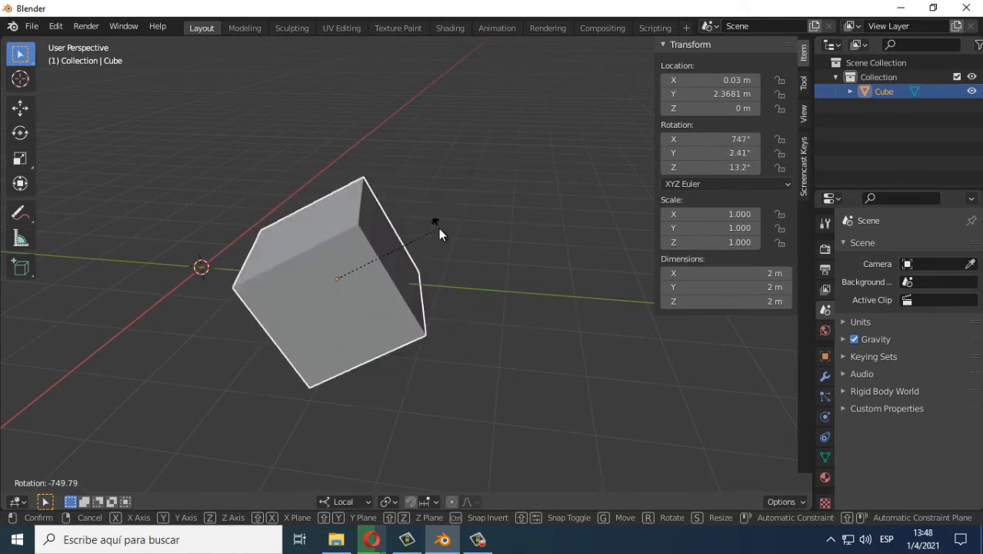
pyautogui.press('Escape')
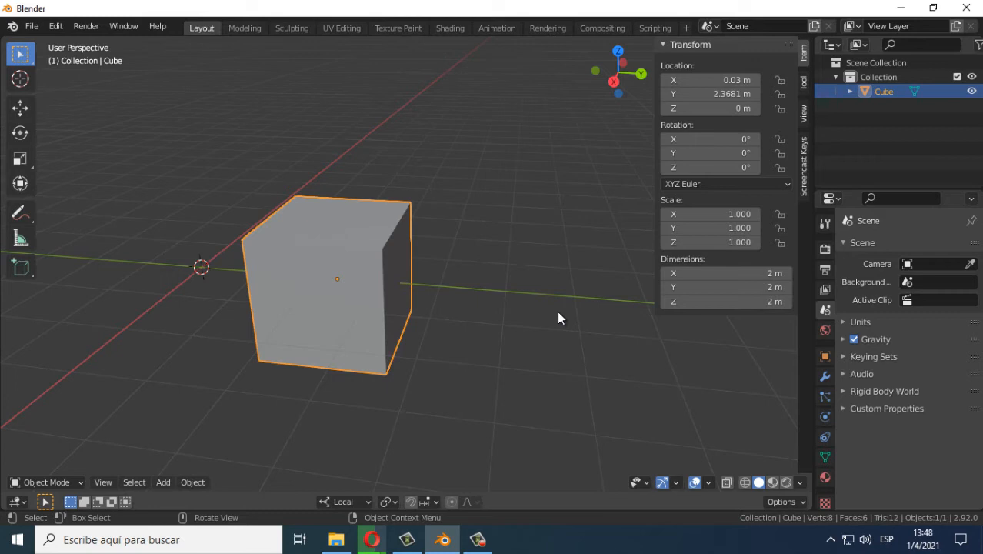
# Step: Try rotating the cube freely around its local Z axis, then cancel the rotation
pyautogui.press('r')
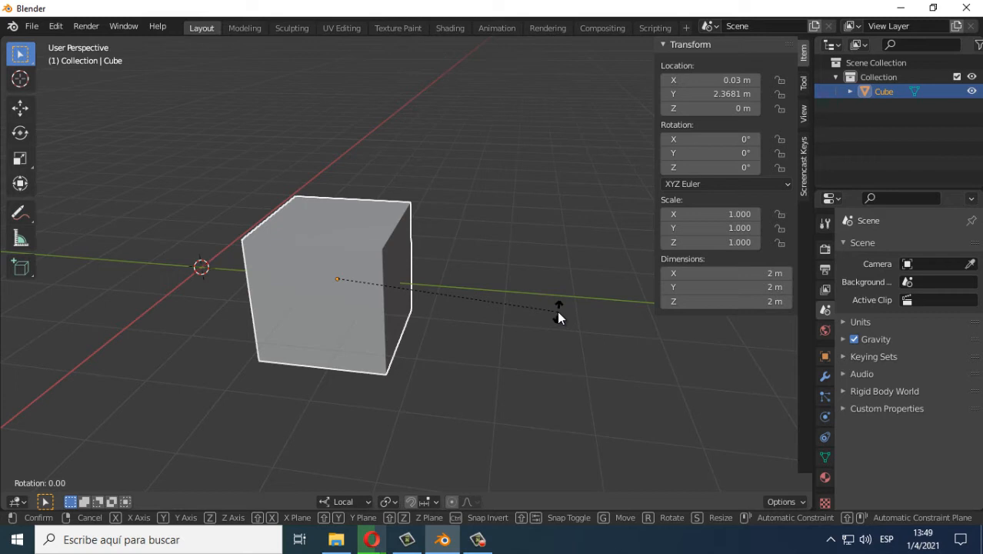
pyautogui.press('z')
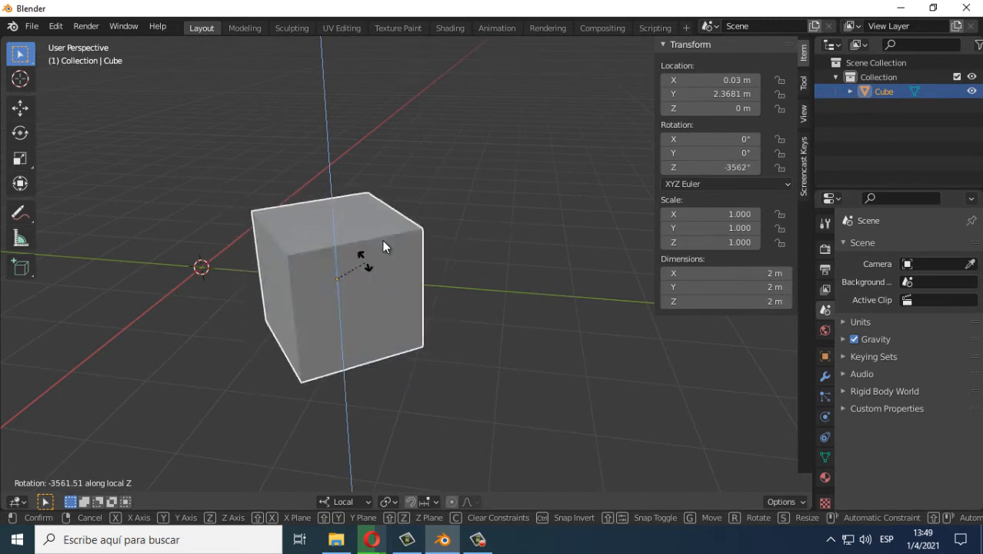
pyautogui.rightClick(525, 160)
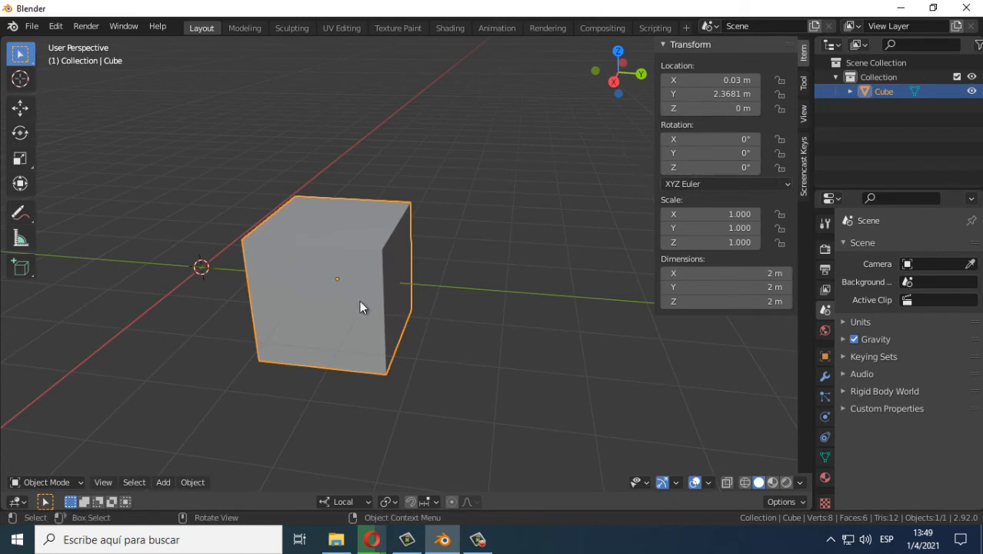
# Step: Try rotating the cube by 35° around its local Y axis, but cancel the rotation without applying it
pyautogui.press('r')
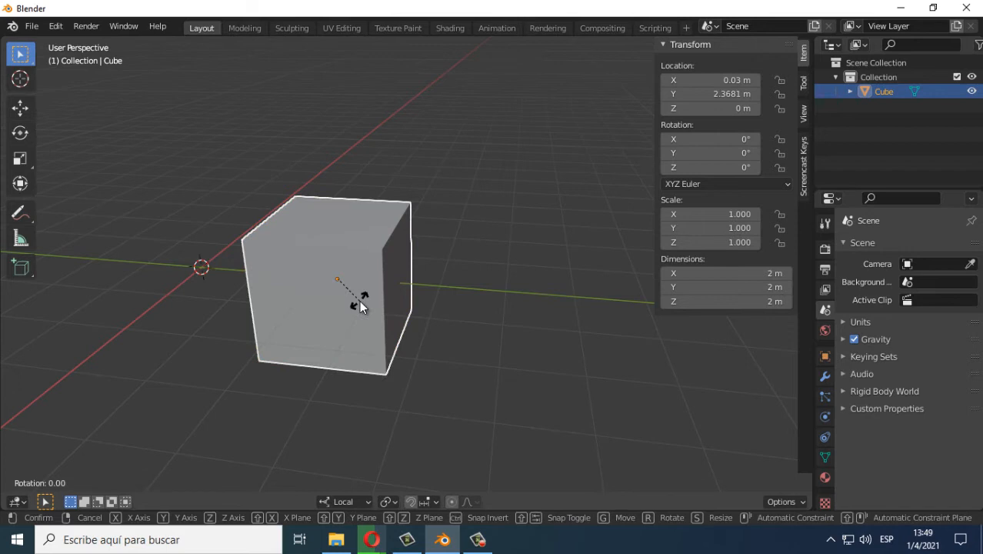
pyautogui.press('y')
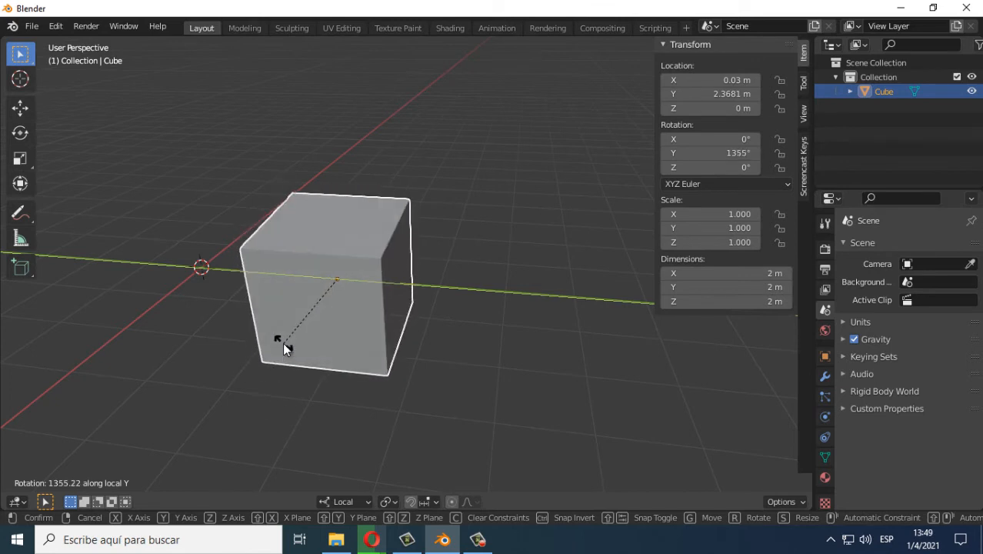
pyautogui.write('35')
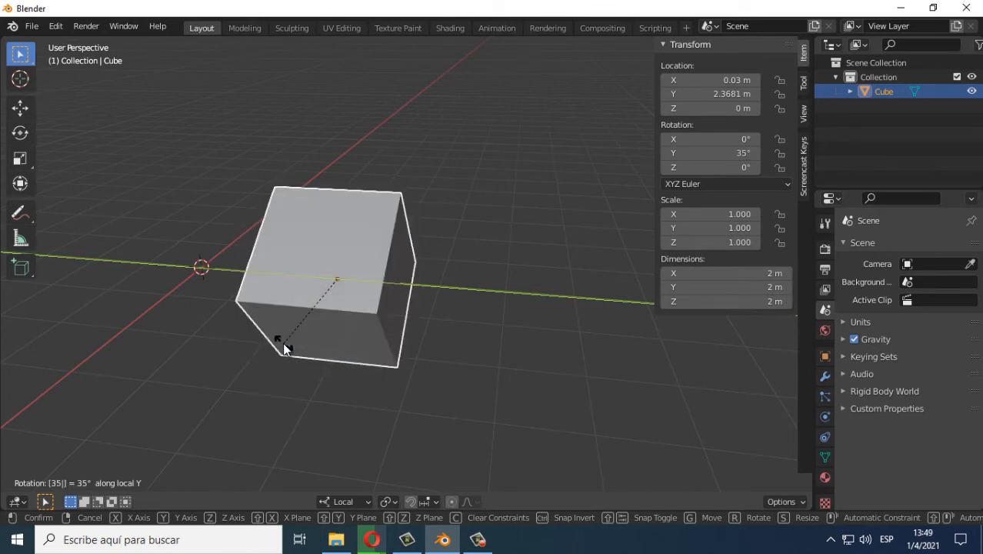
pyautogui.press('Escape')
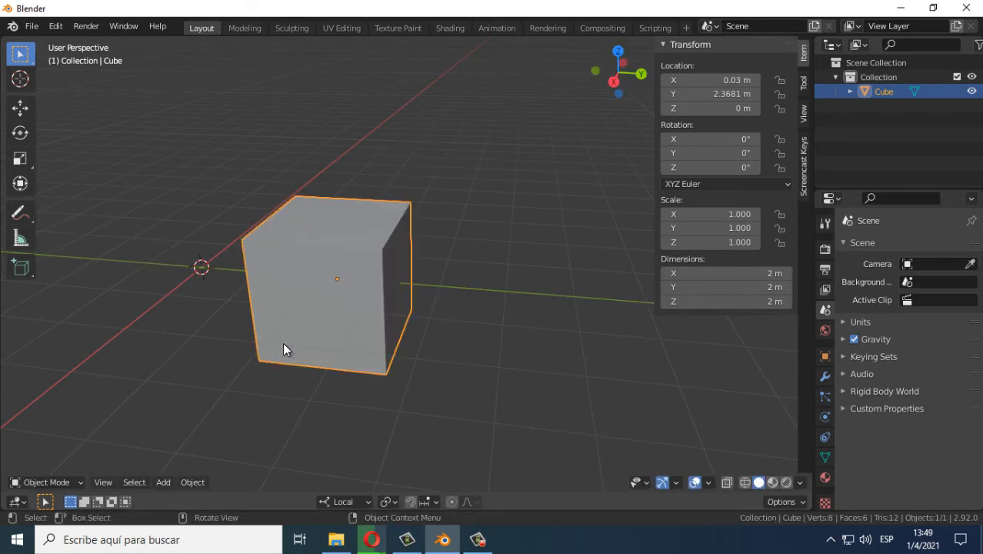
# Step: Rotate the cube exactly 35° around its local Y axis, reselect it and inspect its tilt
pyautogui.press('r')
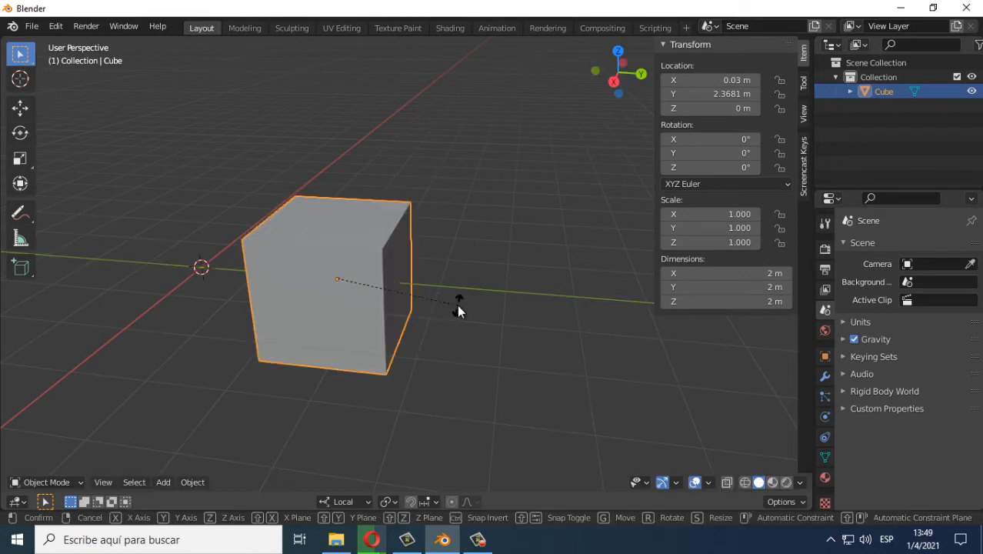
pyautogui.write('y')
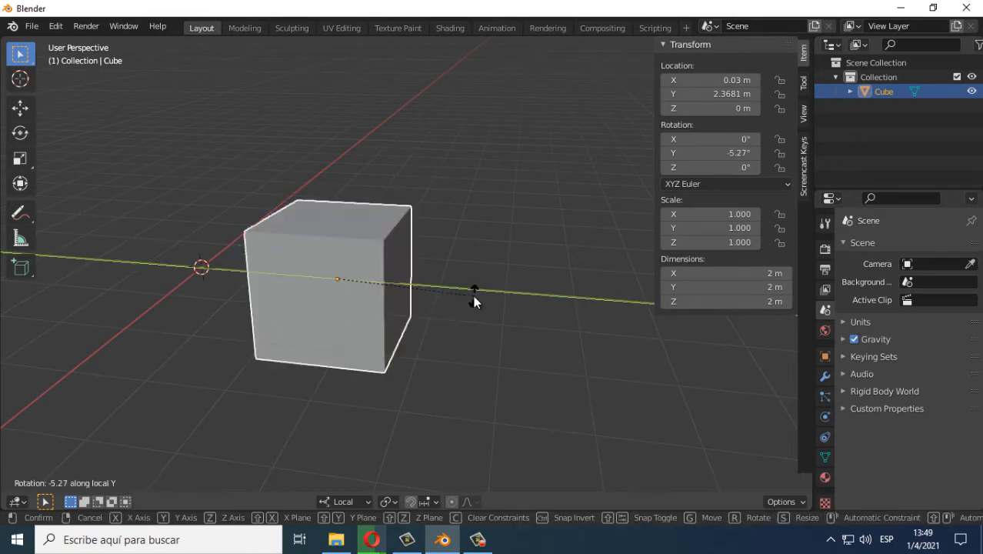
pyautogui.write('35')
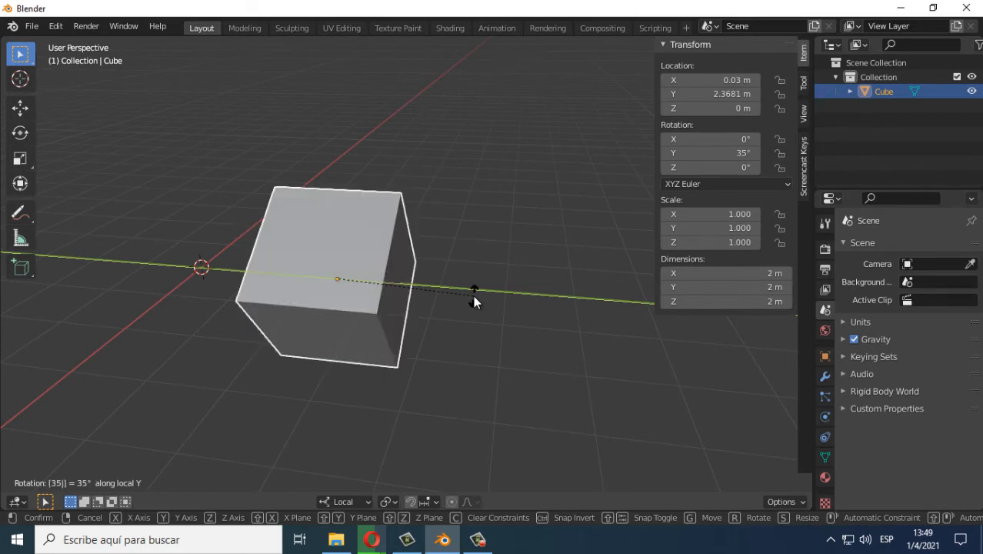
pyautogui.press('Return')
pyautogui.click(478, 269)
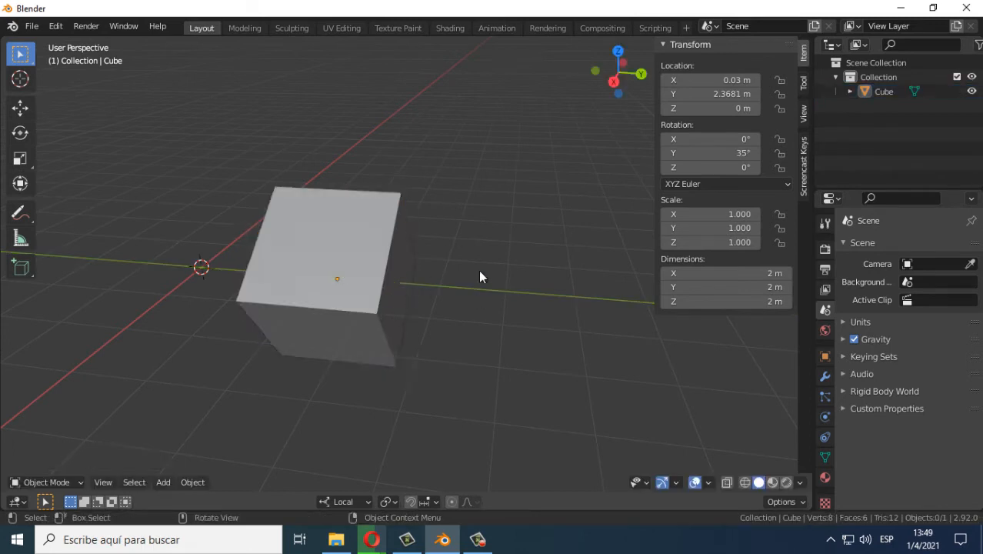
pyautogui.moveTo(446, 272); pyautogui.dragTo(373, 241, button='middle')
pyautogui.click(373, 242)
pyautogui.moveTo(409, 296); pyautogui.dragTo(378, 278, button='middle')
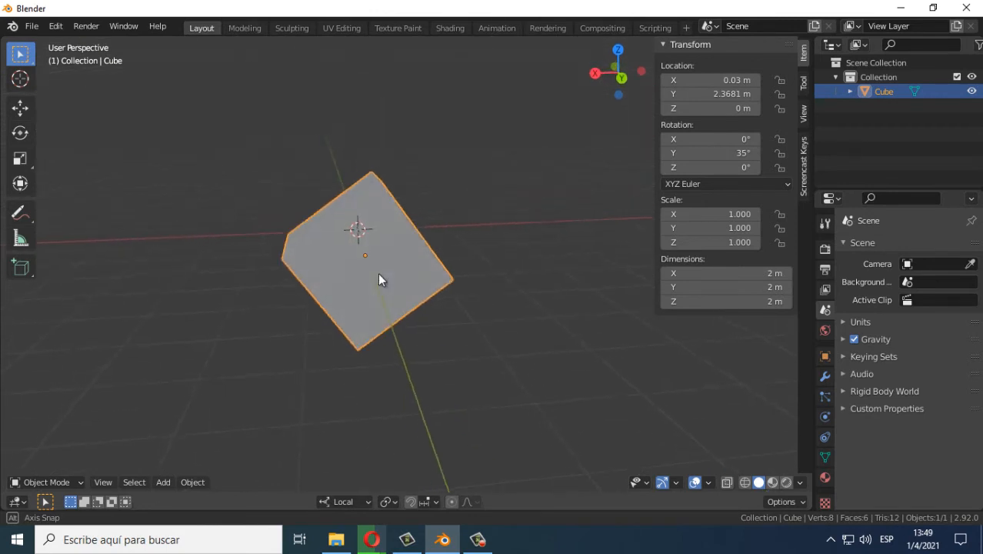
pyautogui.moveTo(330, 229); pyautogui.dragTo(422, 278, button='middle')
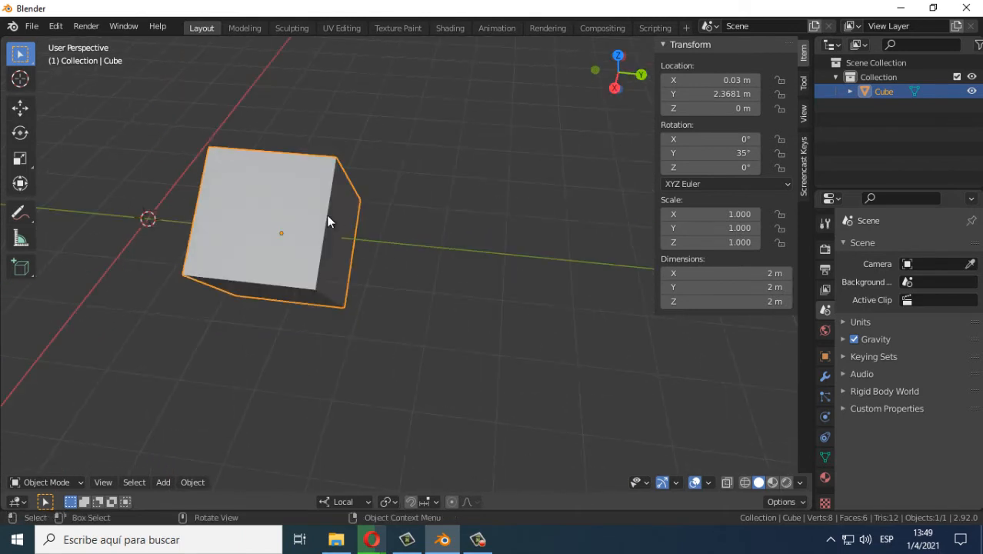
pyautogui.moveTo(329, 219); pyautogui.dragTo(268, 279, button='middle')
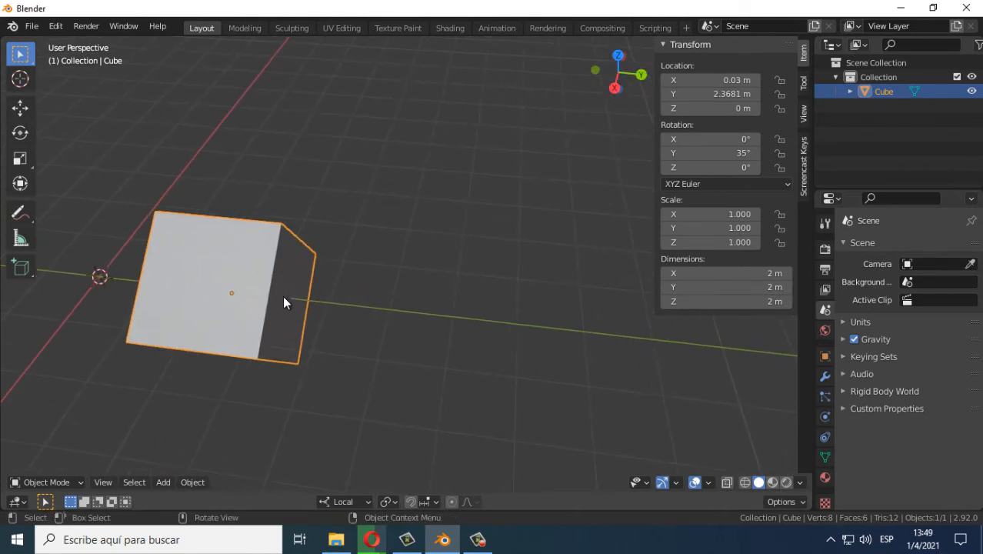
# Step: Try moving the tilted cube freely away from its place twice, cancelling both moves
pyautogui.press('g')
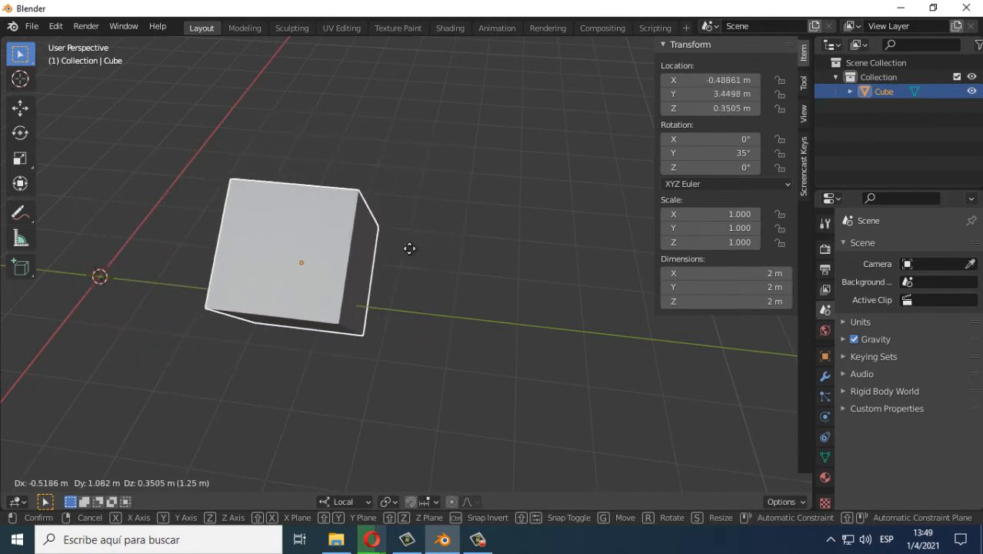
pyautogui.rightClick(397, 193)
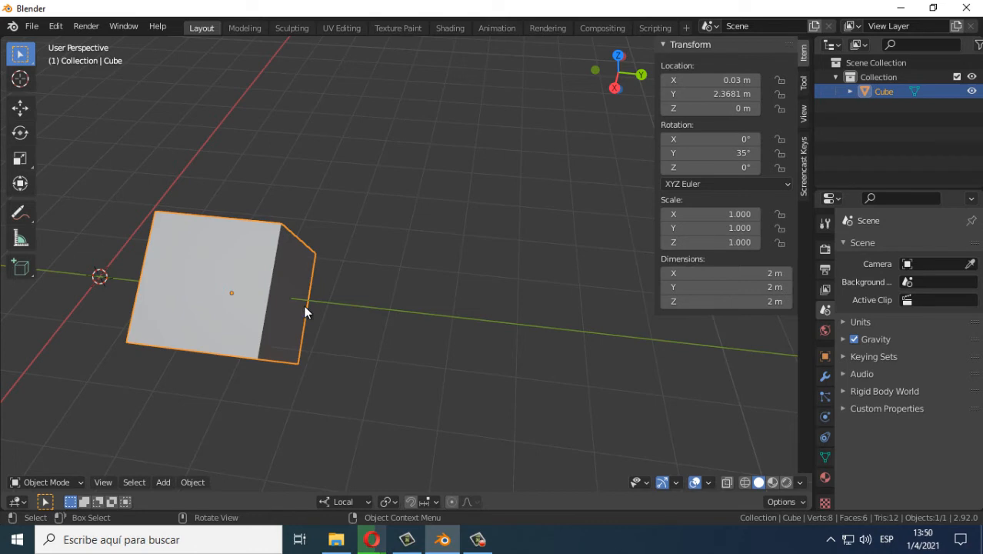
pyautogui.press('g')
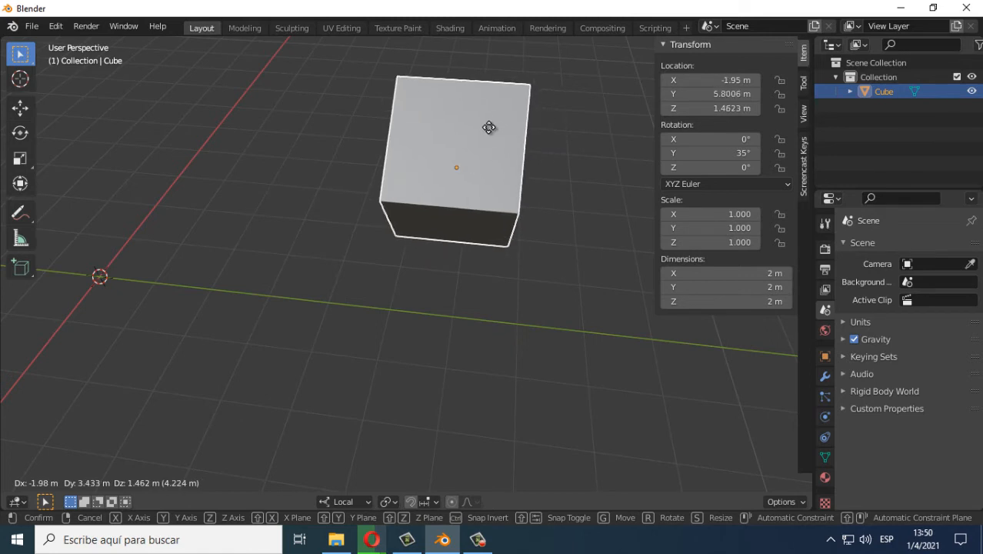
pyautogui.press('Escape')
pyautogui.moveTo(358, 290); pyautogui.dragTo(374, 277, button='middle')
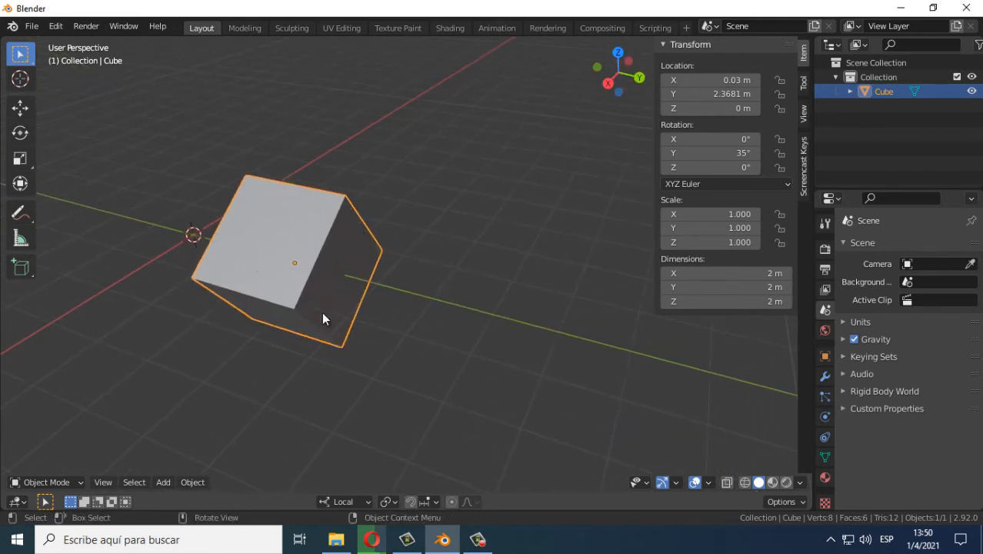
# Step: Reselect the tilted cube and try scaling it uniformly on all axes, cancelling the change
pyautogui.click(399, 326)
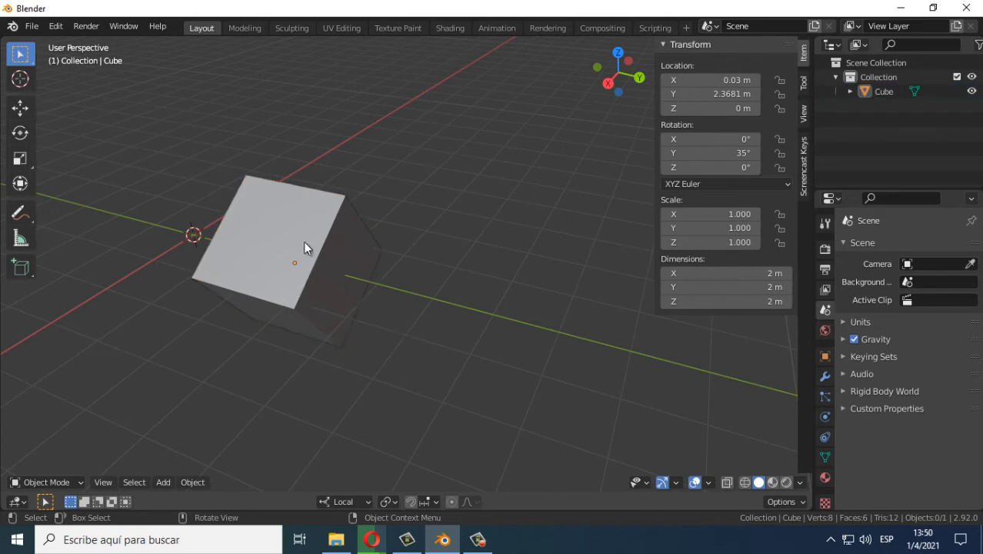
pyautogui.click(299, 237)
pyautogui.press('s')
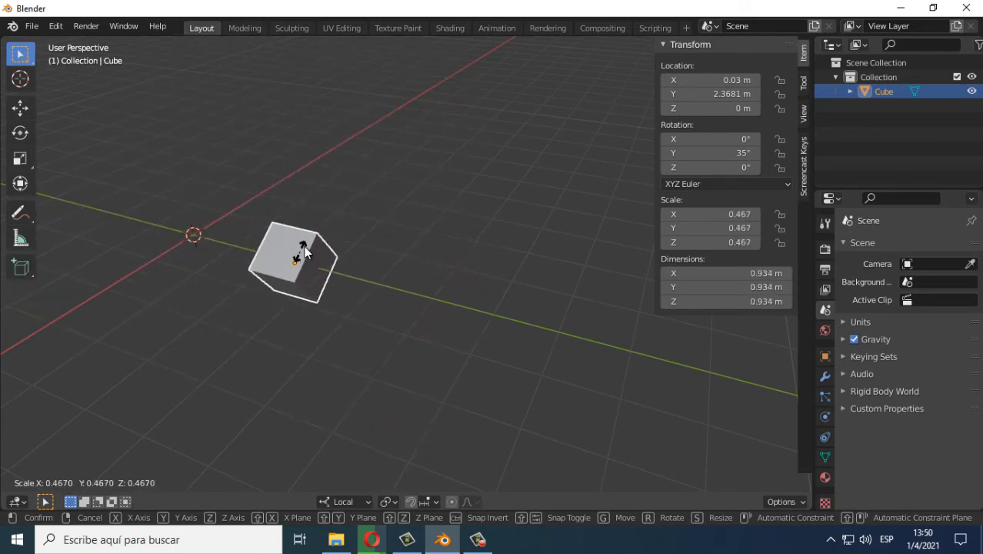
pyautogui.press('Escape')
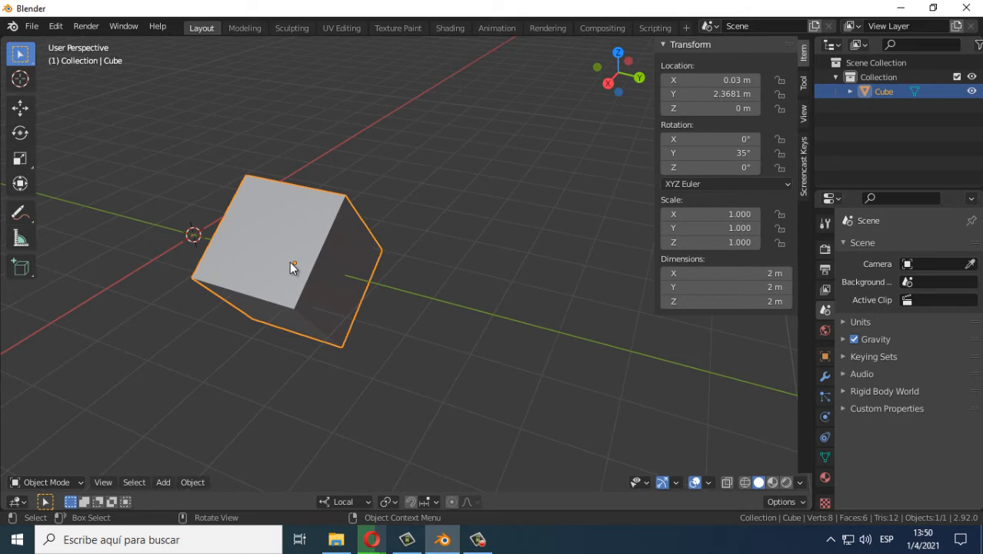
# Step: Reset the cube's Y rotation to 0° in its transform properties
pyautogui.press('BackSpace')
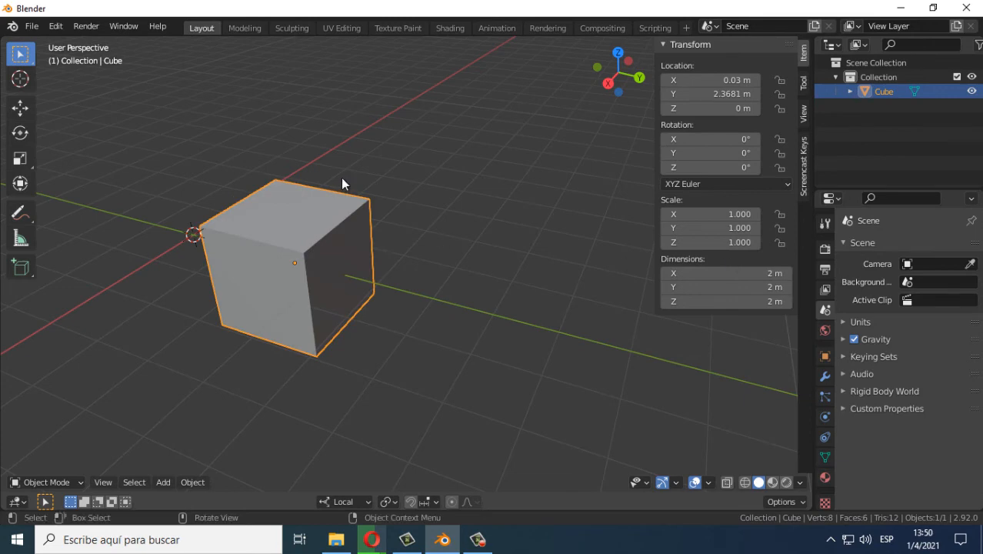
pyautogui.keyDown('shift'); pyautogui.moveTo(334, 322); pyautogui.dragTo(343, 290, button='middle'); pyautogui.keyUp('shift')
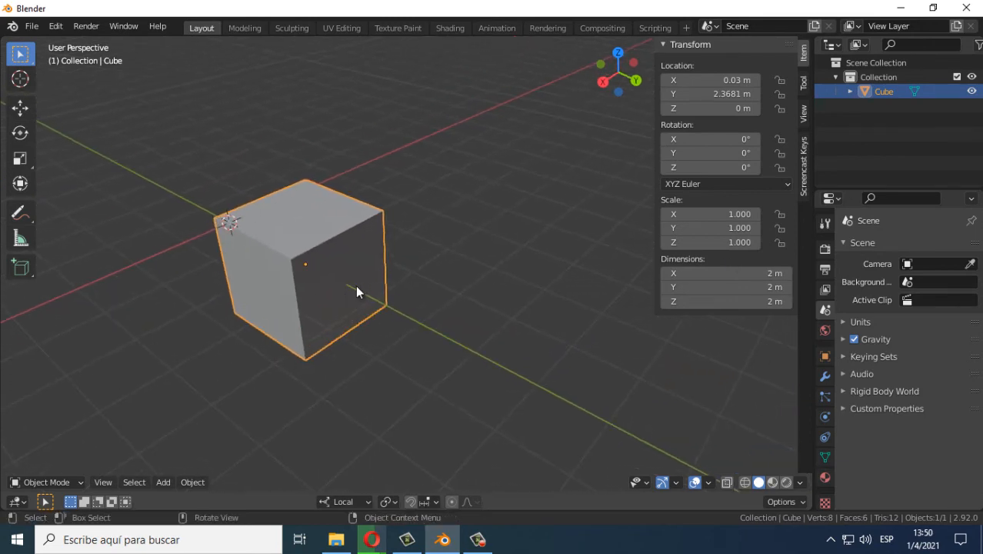
# Step: Try stretching the cube along its local X axis only, then cancel the scaling
pyautogui.press('s')
pyautogui.press('x')
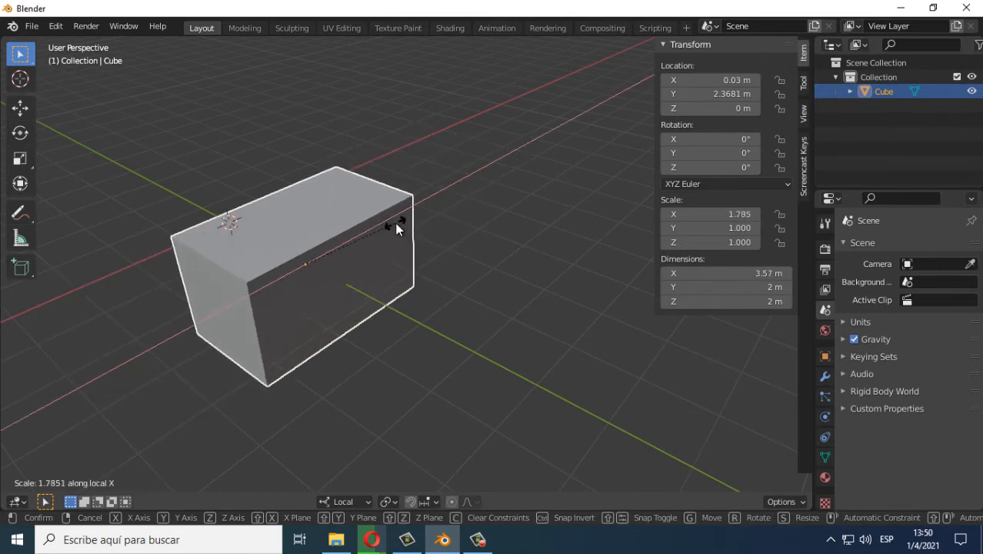
pyautogui.press('Escape')
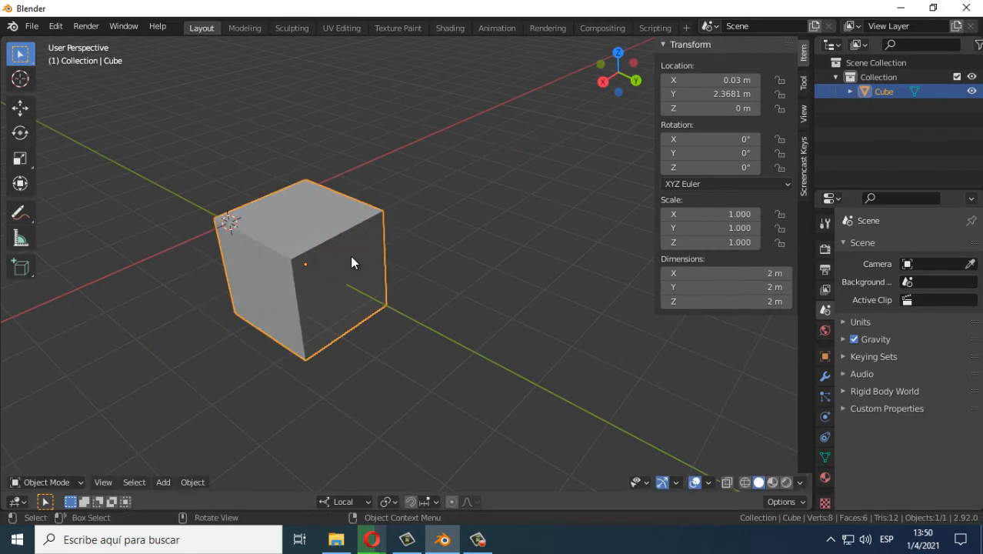
# Step: Try scaling the cube by a factor of 5 in X and Z with local Y locked, cancelling the change
pyautogui.press('s')
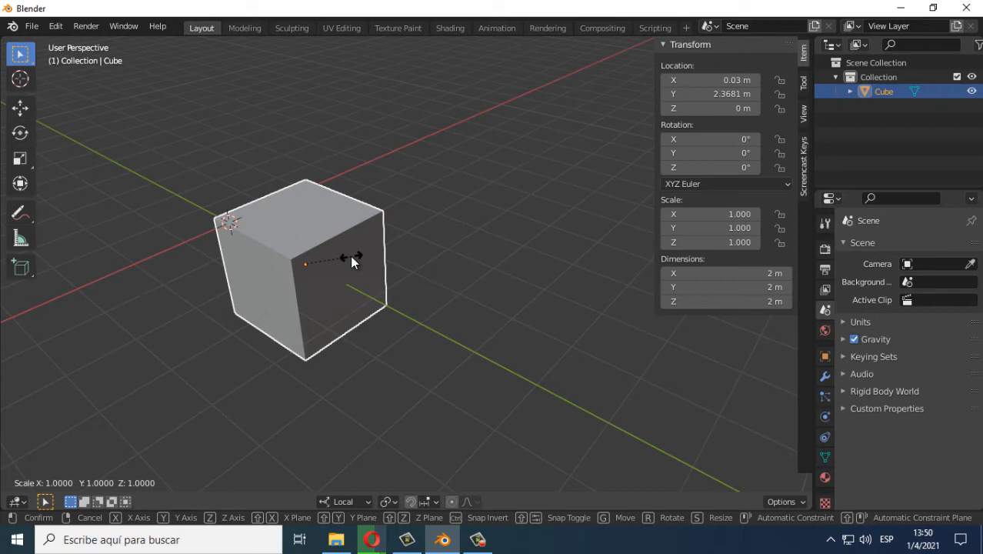
pyautogui.hotkey('shift', 'y')
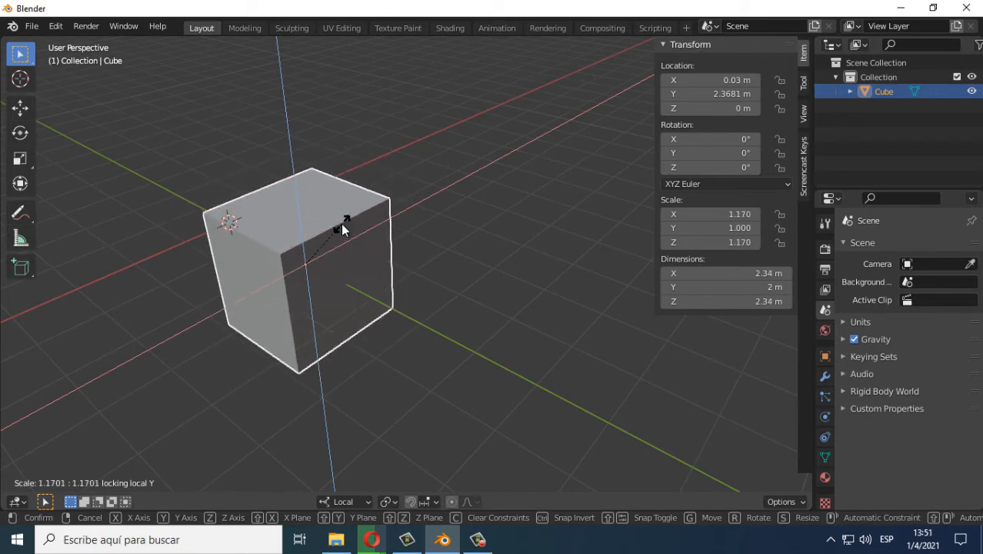
pyautogui.write('5')
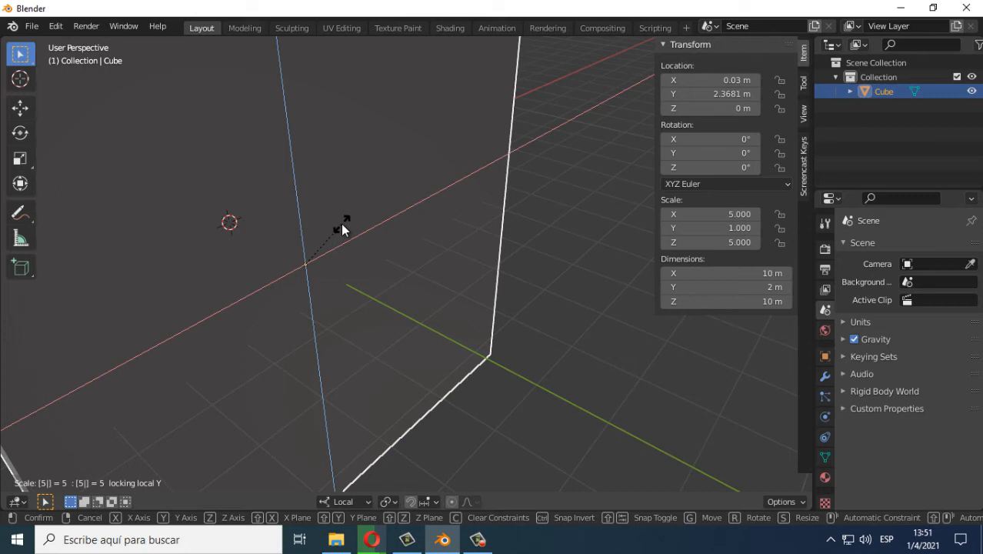
pyautogui.press('Escape')
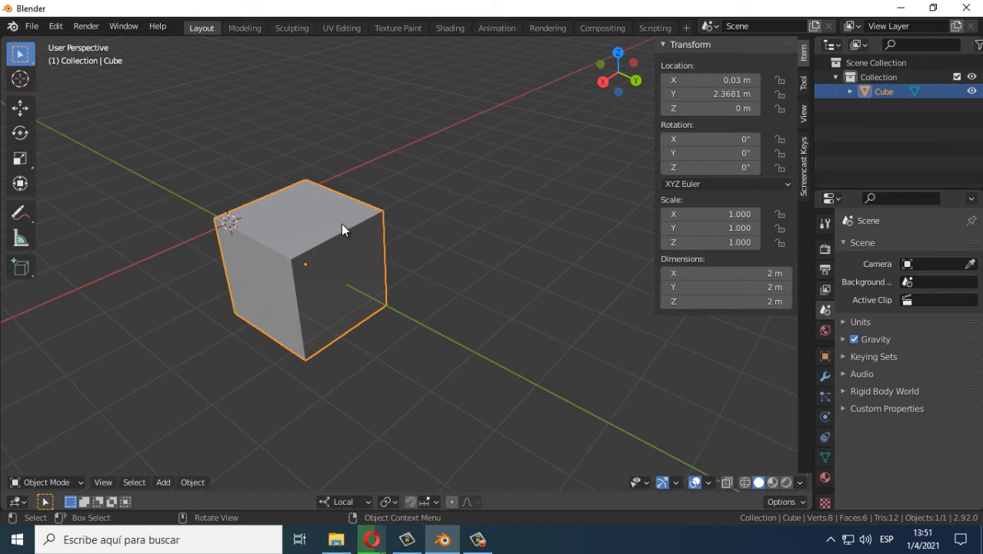
# Step: Scale the cube freely in X and Z to about 3.147 while keeping its local Y axis locked
pyautogui.press('s')
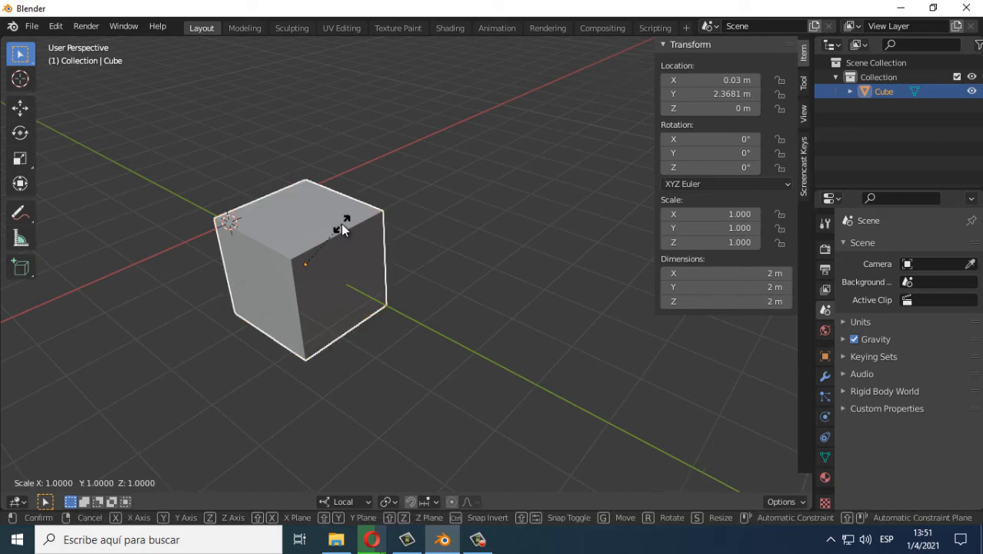
pyautogui.hotkey('shift', 'y')
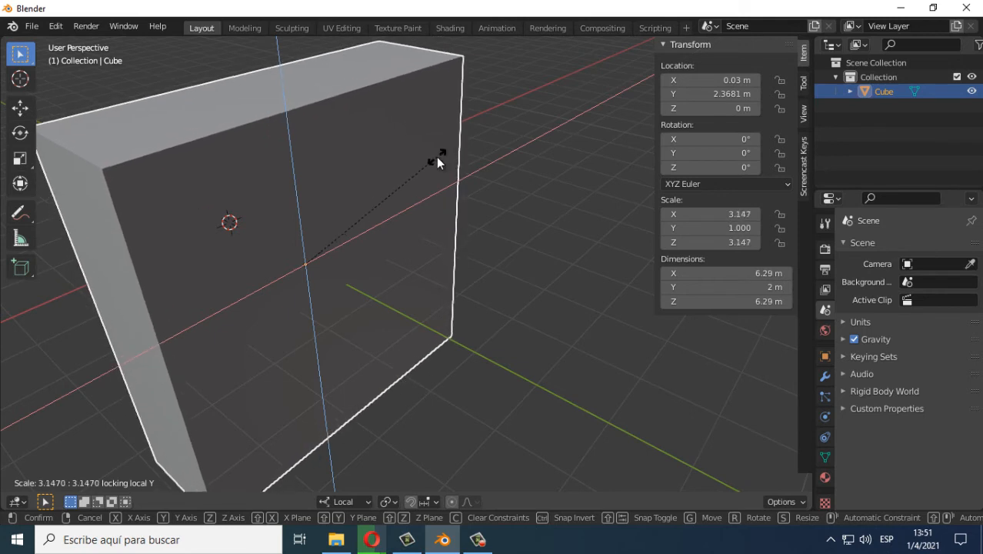
pyautogui.click(436, 157)
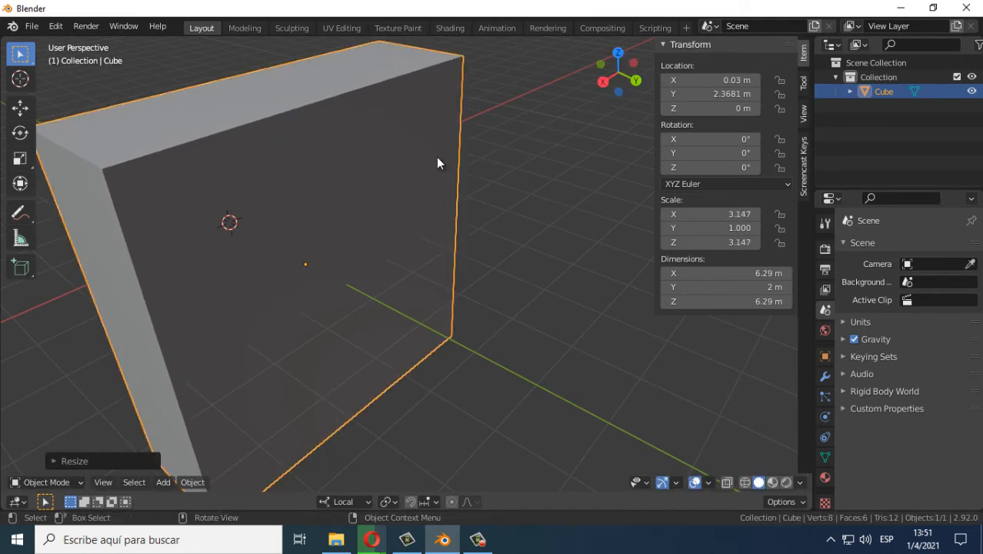
# Step: Select the scaled cube and move it freely, ending at about X 2.43, Y -0.62, Z 0.26 m
pyautogui.scroll(-2, 424, 245)
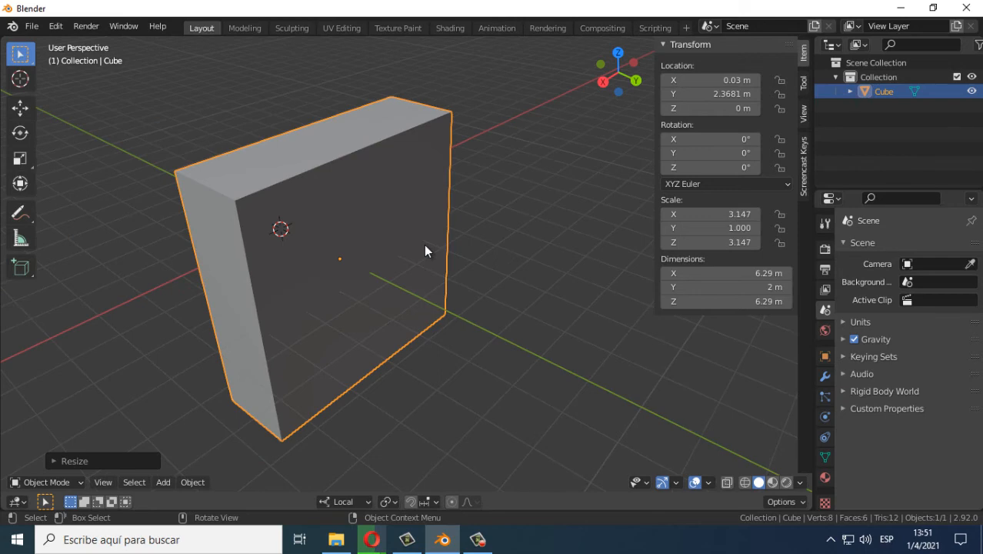
pyautogui.keyDown('shift'); pyautogui.moveTo(427, 303); pyautogui.dragTo(395, 301, button='middle'); pyautogui.keyUp('shift')
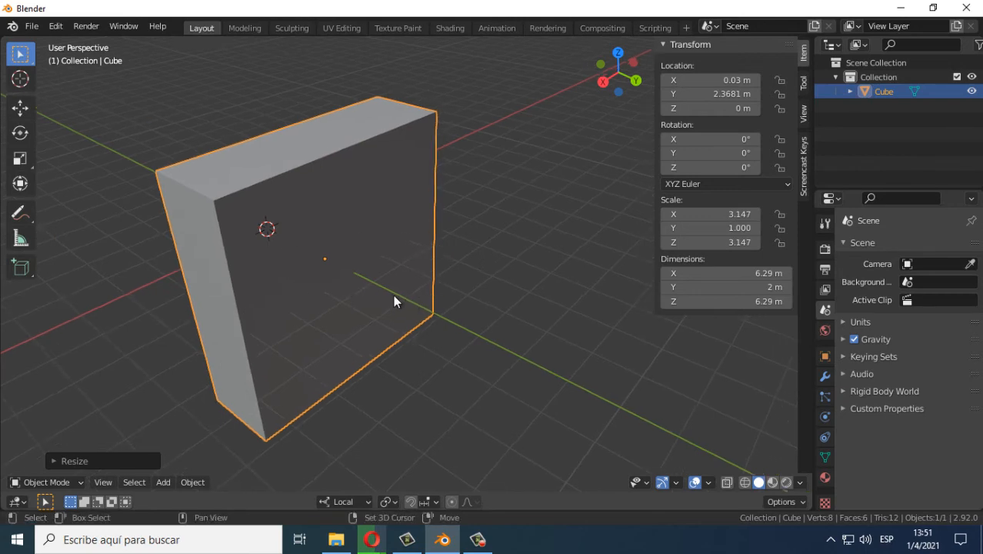
pyautogui.click(494, 234)
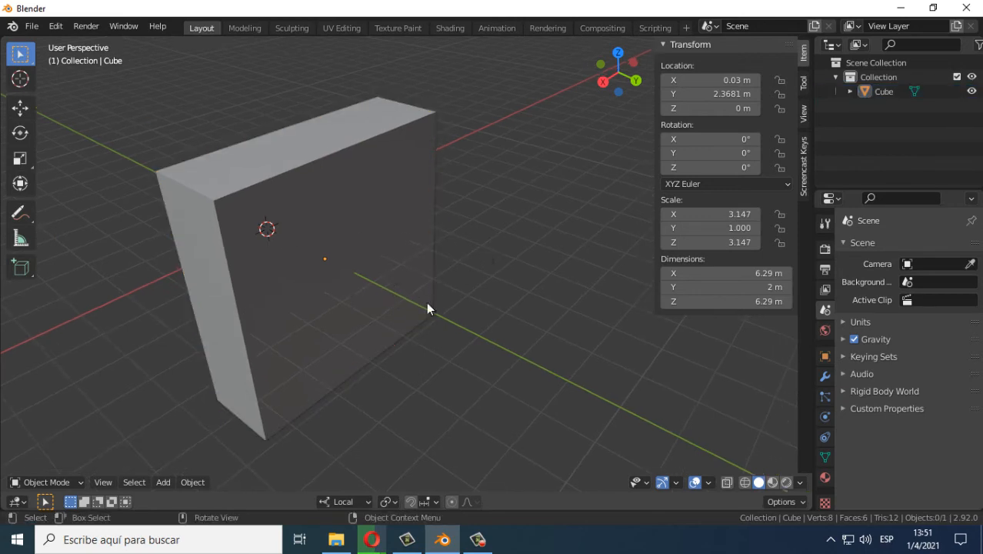
pyautogui.scroll(-2, 427, 301)
pyautogui.keyDown('shift'); pyautogui.moveTo(456, 281); pyautogui.dragTo(403, 251, button='middle'); pyautogui.keyUp('shift')
pyautogui.click(322, 201)
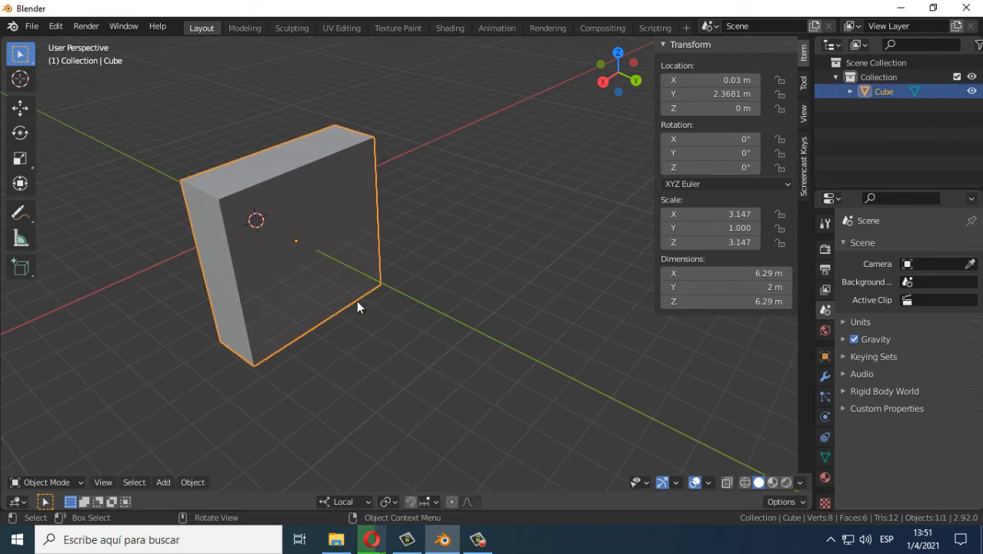
pyautogui.press('g')
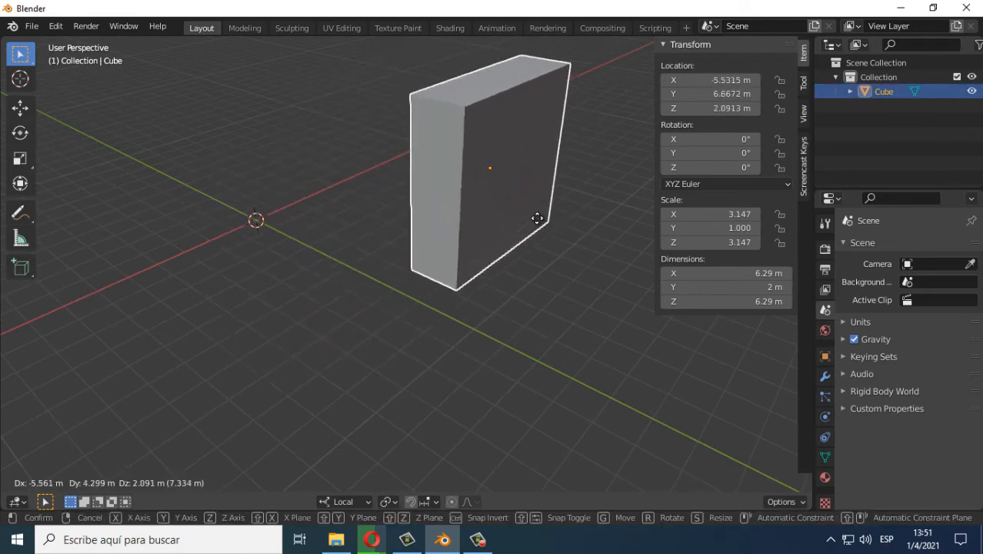
pyautogui.click(581, 221)
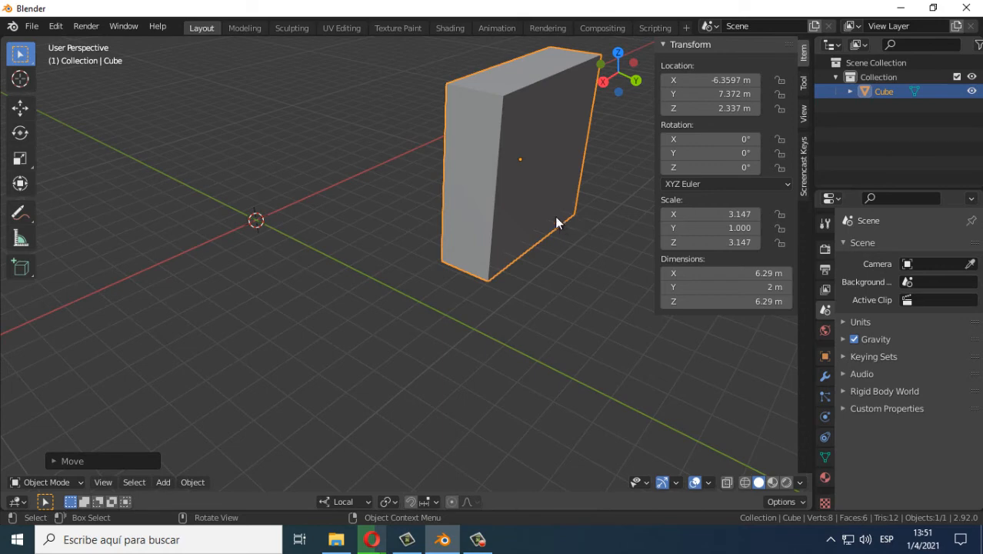
pyautogui.press('g')
pyautogui.click(221, 290)
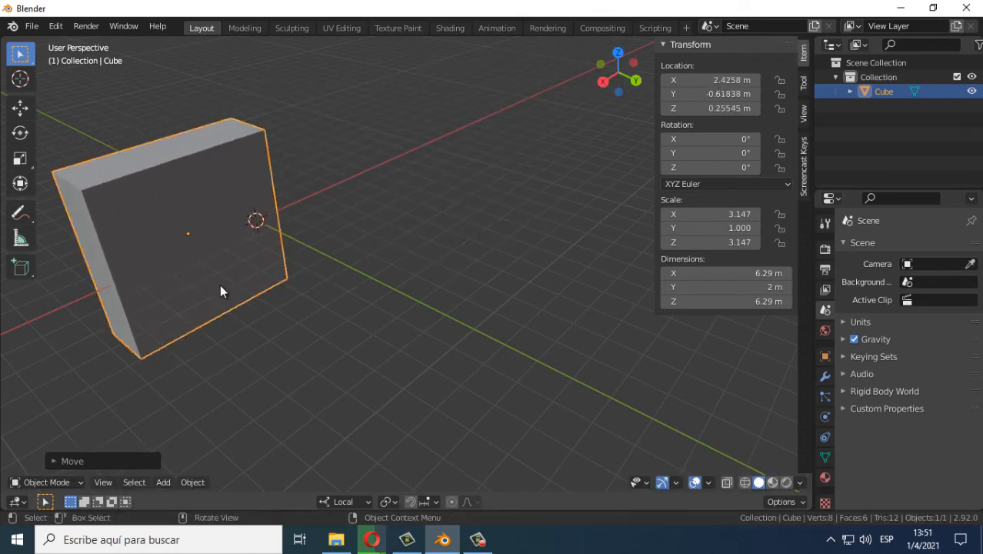
# Step: Add a camera and move it freely away from the cube to about X -0.17, Y -9.99, Z 3.17 m
pyautogui.moveTo(281, 301); pyautogui.dragTo(358, 269, button='middle')
pyautogui.click(162, 483)
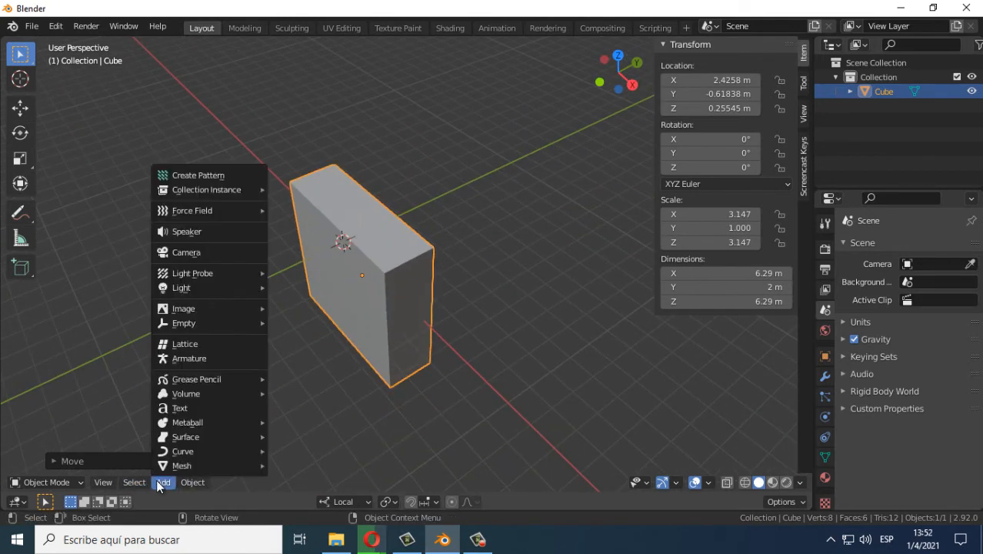
pyautogui.click(199, 253)
pyautogui.moveTo(350, 285); pyautogui.dragTo(362, 265, button='middle')
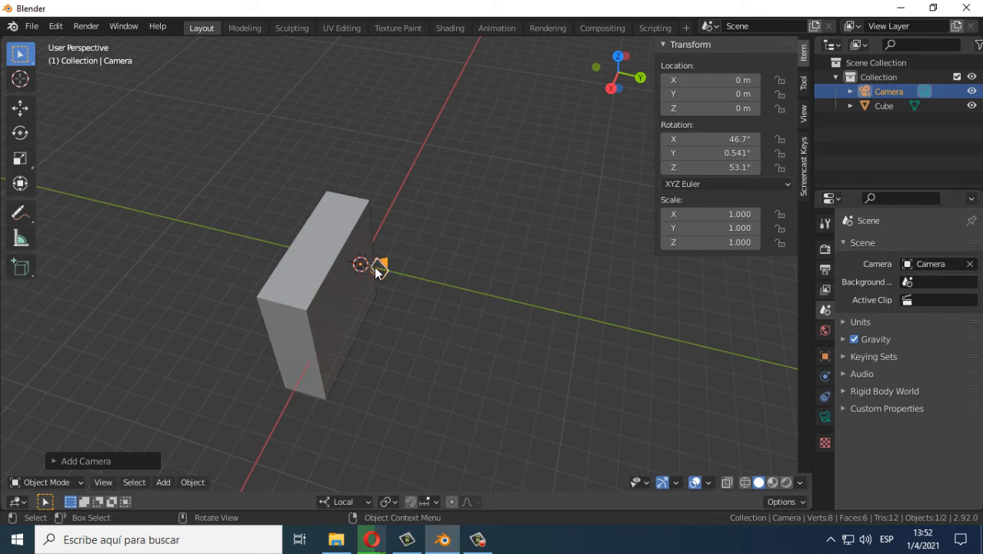
pyautogui.press('g')
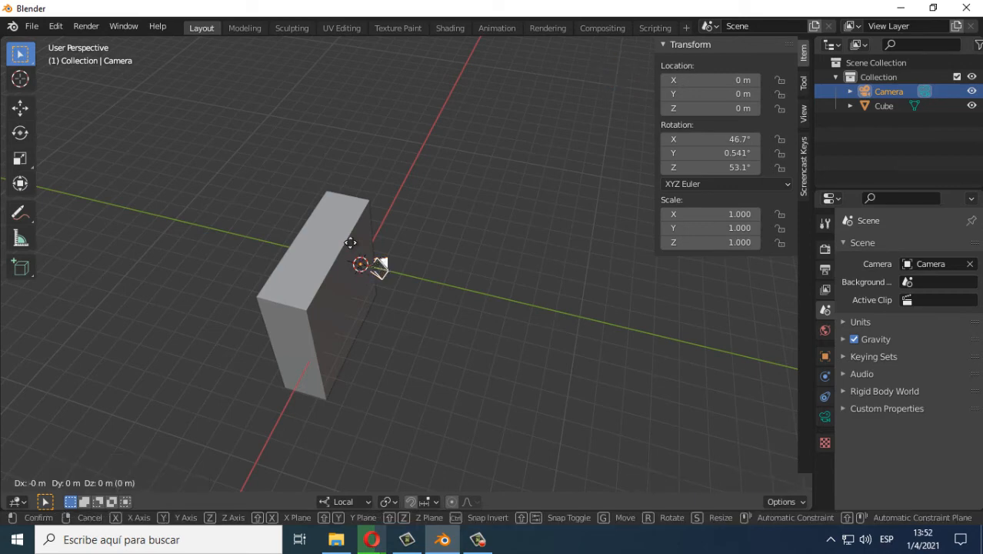
pyautogui.click(179, 169)
# Step: Place the 3D cursor behind the cube, add a point light there and move it freely up above the cursor
pyautogui.keyDown('shift'); pyautogui.rightClick(448, 214); pyautogui.keyUp('shift')
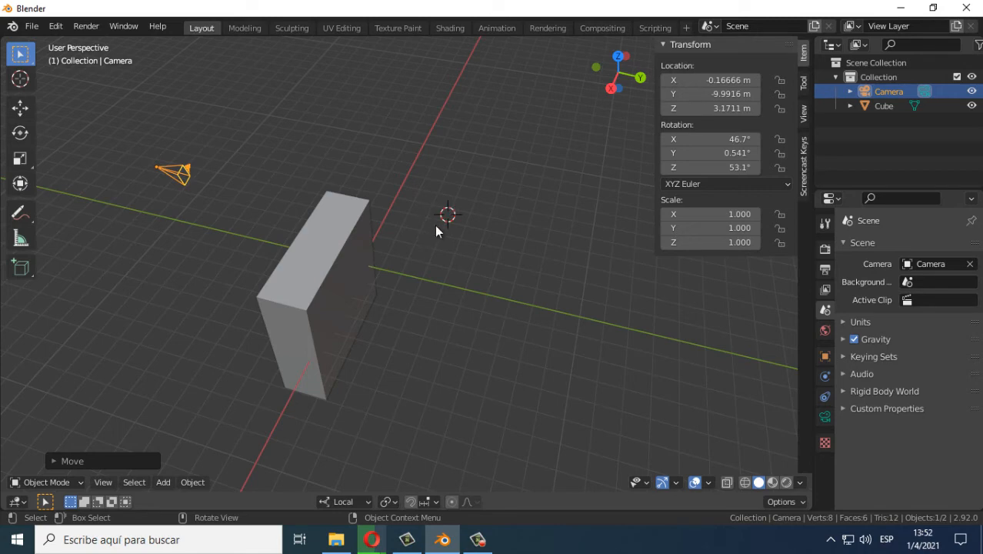
pyautogui.click(162, 483)
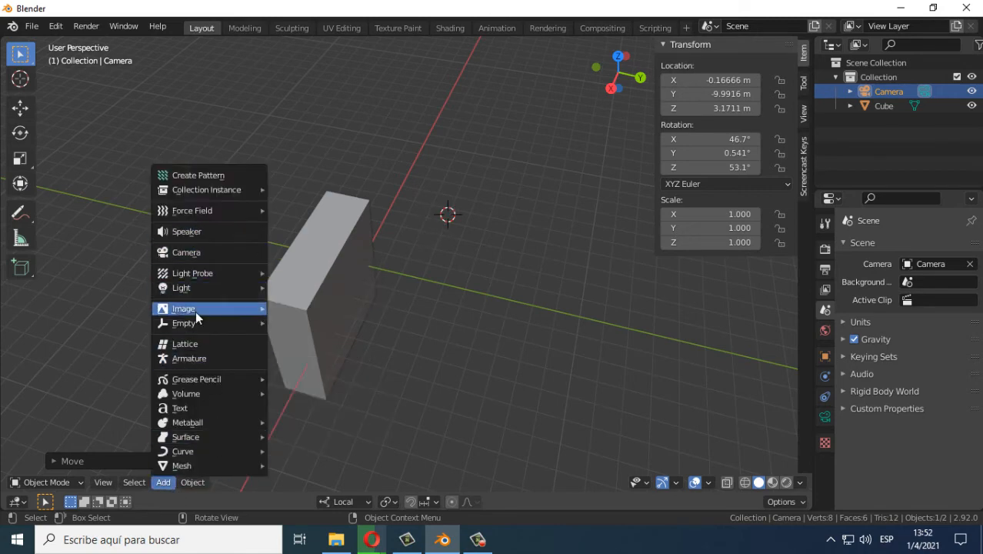
pyautogui.moveTo(193, 289)
pyautogui.click(332, 290)
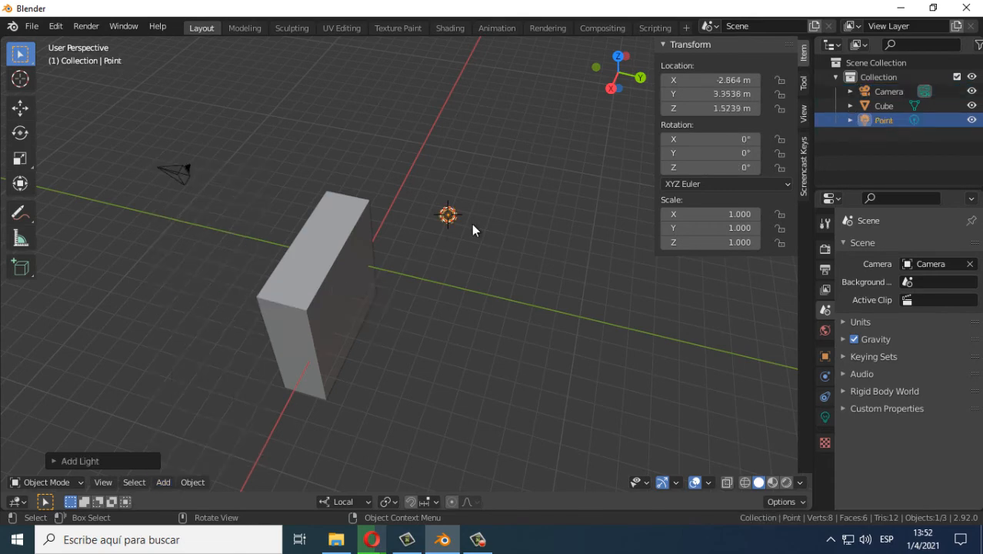
pyautogui.press('g')
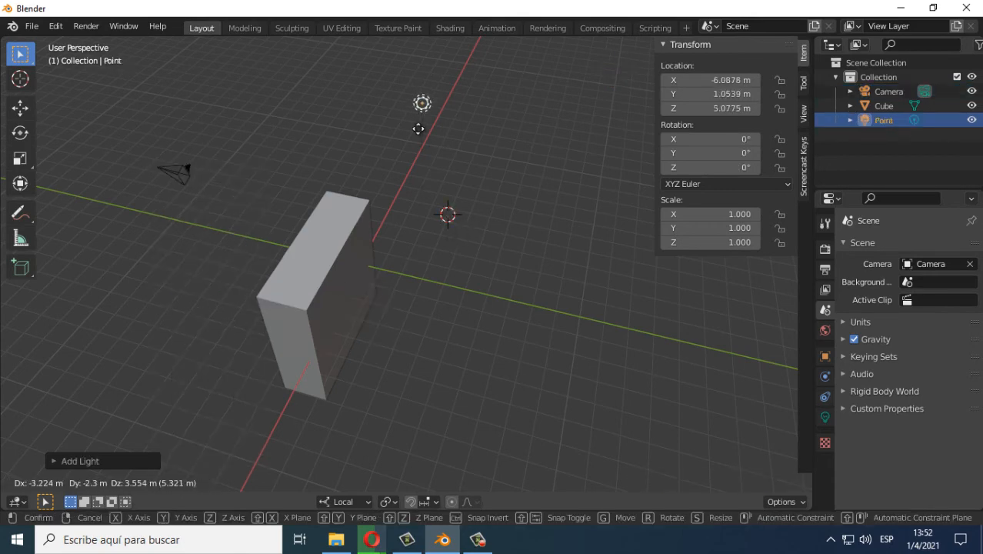
pyautogui.click(419, 127)
# Step: Select the cube, box-select the camera and the point light in turn, and clear the selection
pyautogui.moveTo(435, 190); pyautogui.dragTo(407, 275, button='middle')
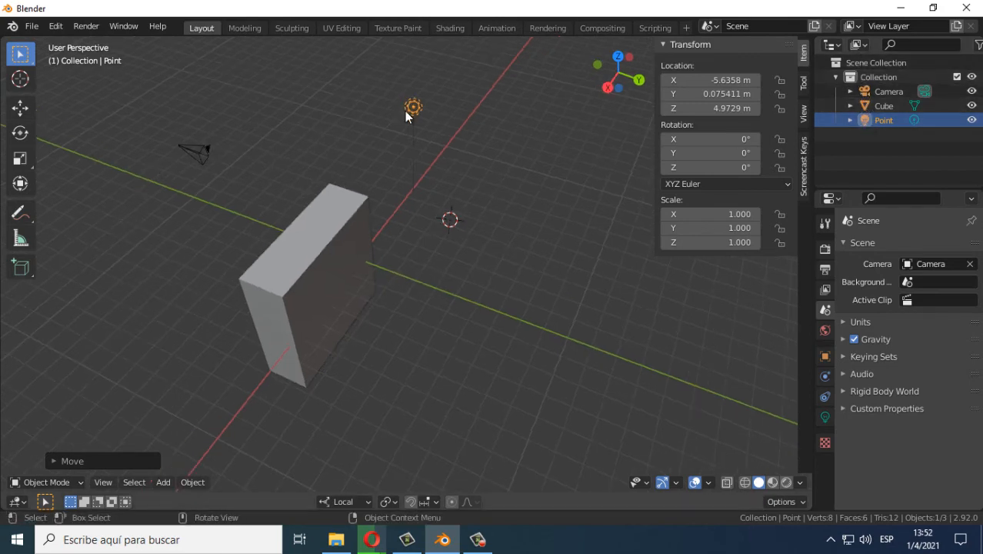
pyautogui.click(332, 252)
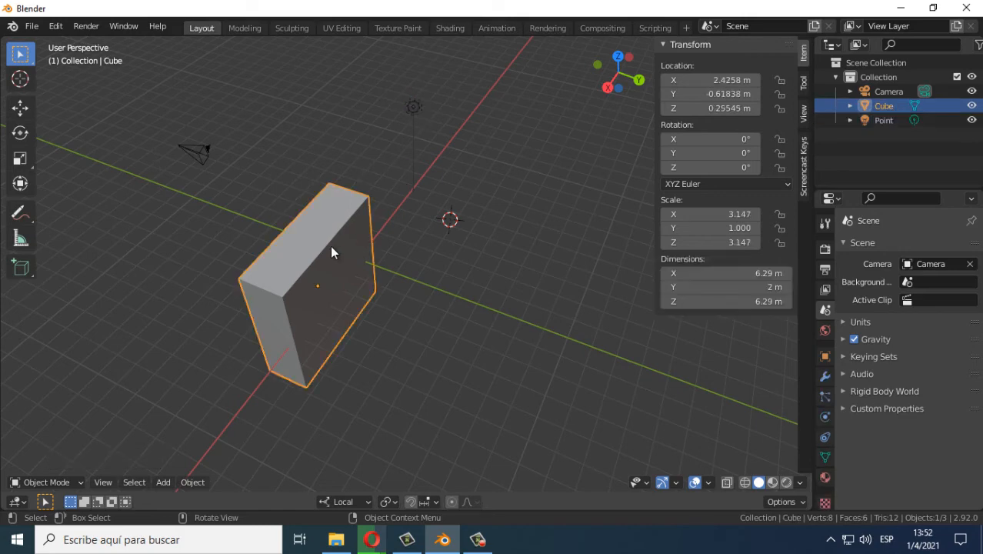
pyautogui.moveTo(171, 124); pyautogui.dragTo(237, 178)
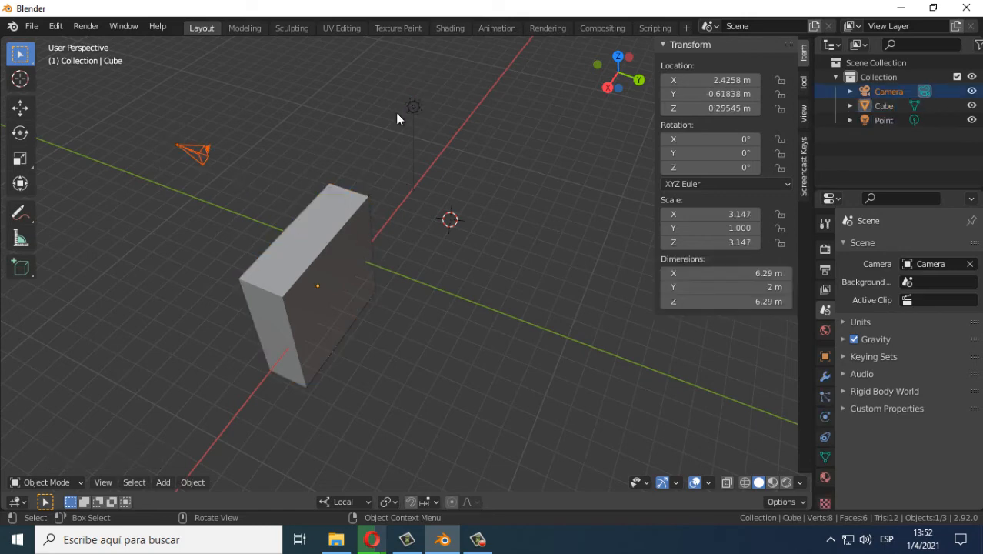
pyautogui.moveTo(389, 83); pyautogui.dragTo(444, 137)
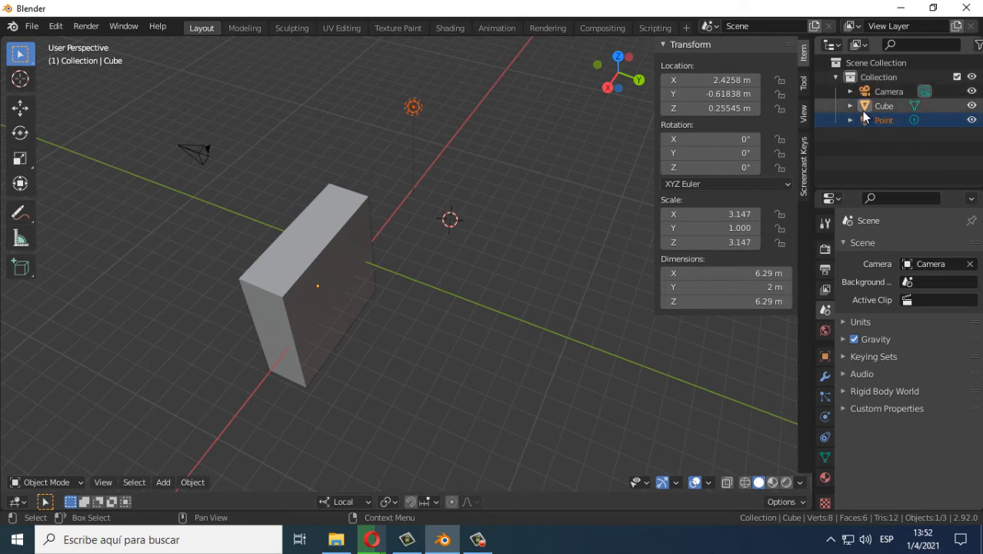
pyautogui.moveTo(504, 300); pyautogui.dragTo(424, 292, button='middle')
pyautogui.click(424, 292)
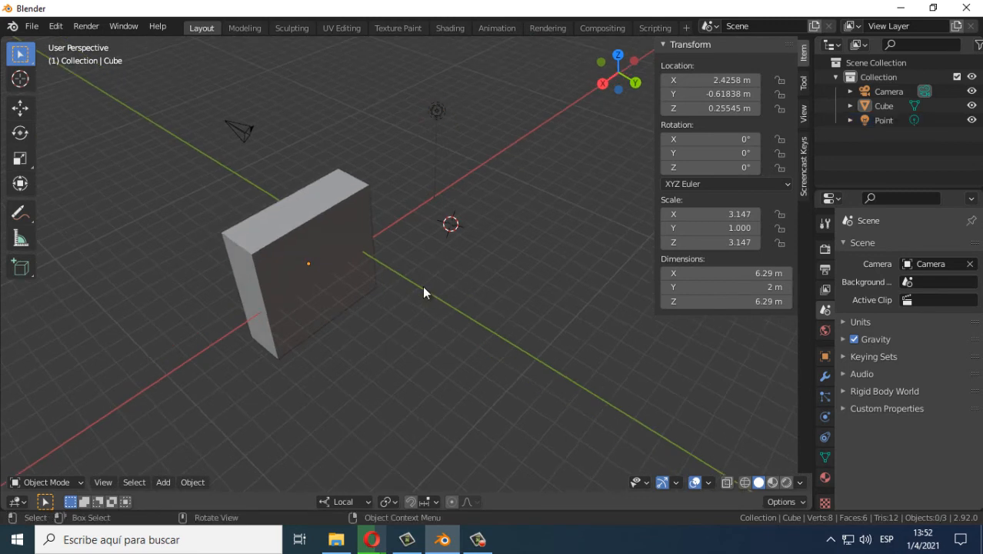
# Step: Box-select the camera and the point light together and delete them
pyautogui.moveTo(194, 96); pyautogui.dragTo(517, 147)
pyautogui.press('Delete')
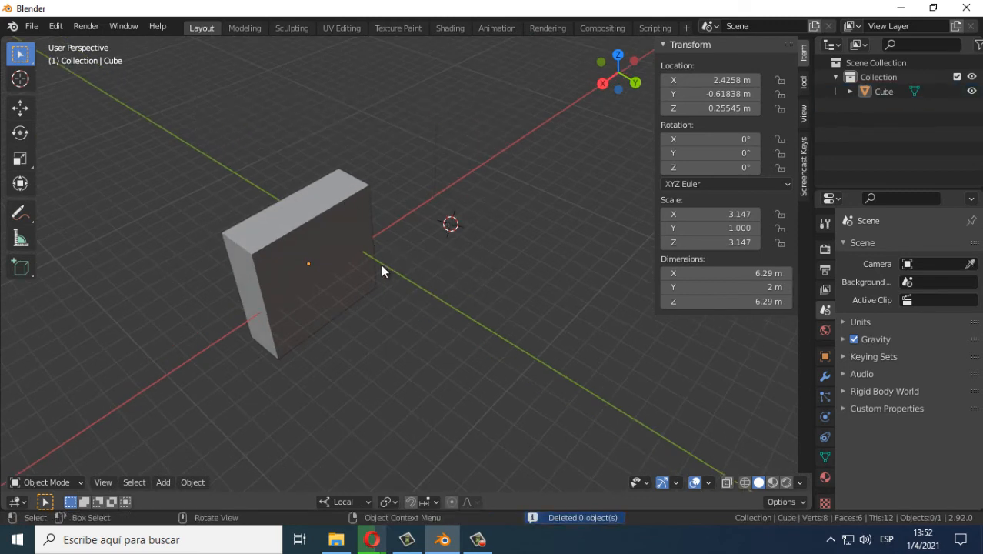
pyautogui.moveTo(383, 270); pyautogui.dragTo(365, 278, button='middle')
pyautogui.press('Delete')
# Step: Add a cylinder mesh at the 3D cursor, and place the cursor on empty space beside the cylinder
pyautogui.click(327, 246)
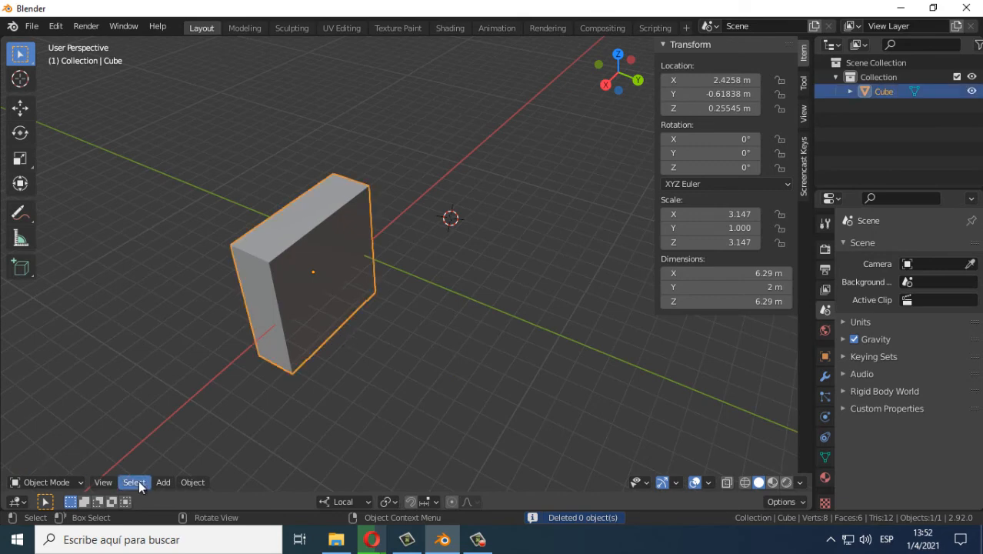
pyautogui.click(161, 481)
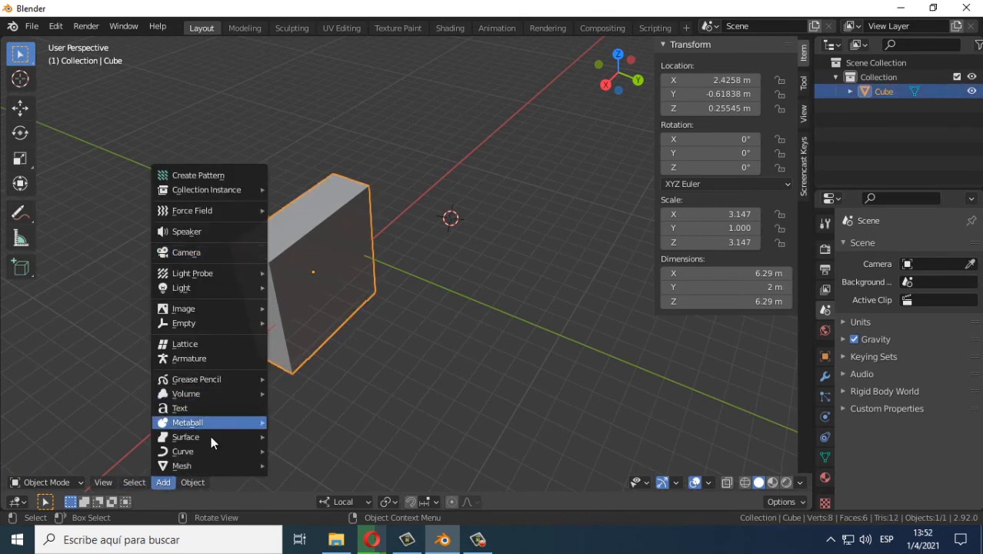
pyautogui.moveTo(202, 469)
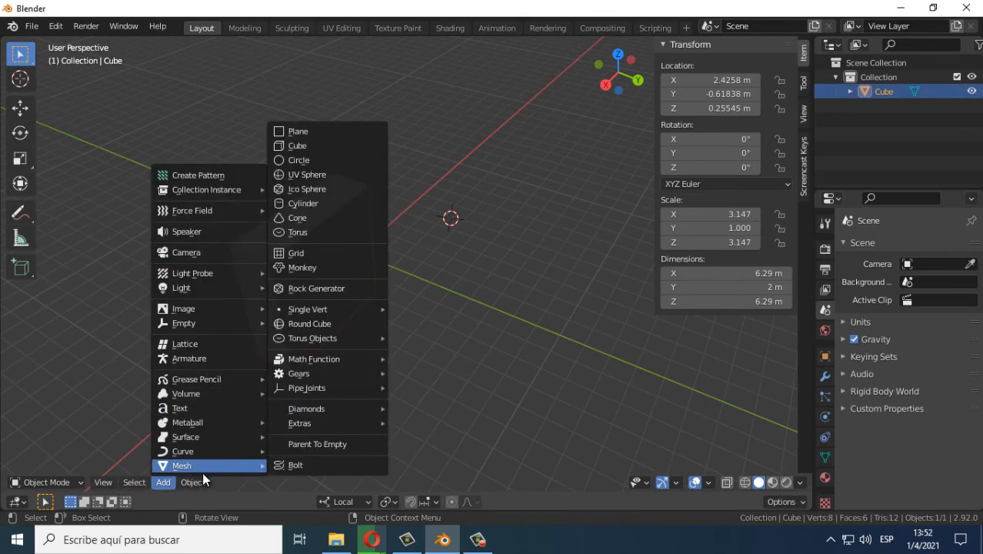
pyautogui.click(298, 204)
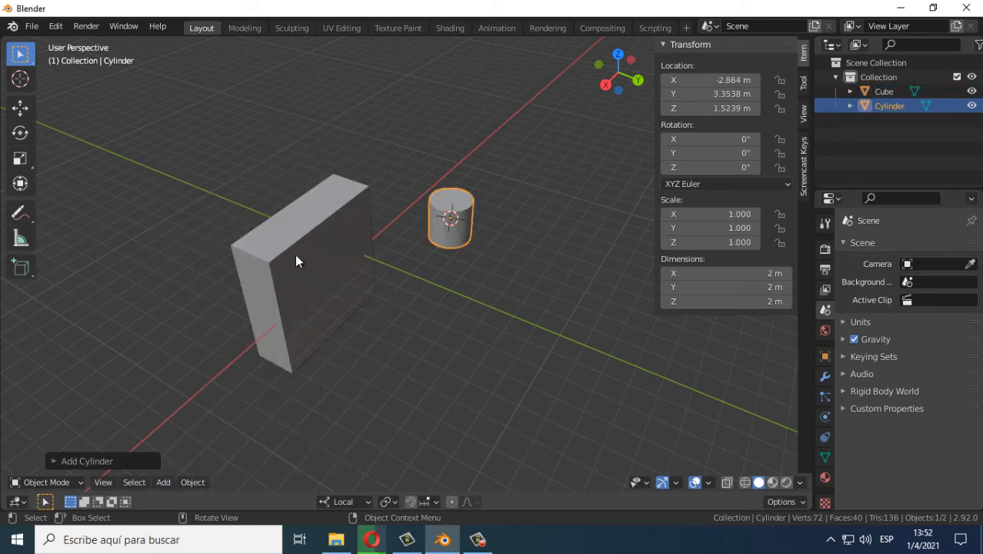
pyautogui.moveTo(433, 254)
pyautogui.mouseDown(button='middle')
pyautogui.moveTo(421, 279)
pyautogui.moveTo(371, 270)
pyautogui.moveTo(427, 268)
pyautogui.mouseUp(button='middle')
pyautogui.keyDown('shift'); pyautogui.rightClick(550, 288); pyautogui.keyUp('shift')
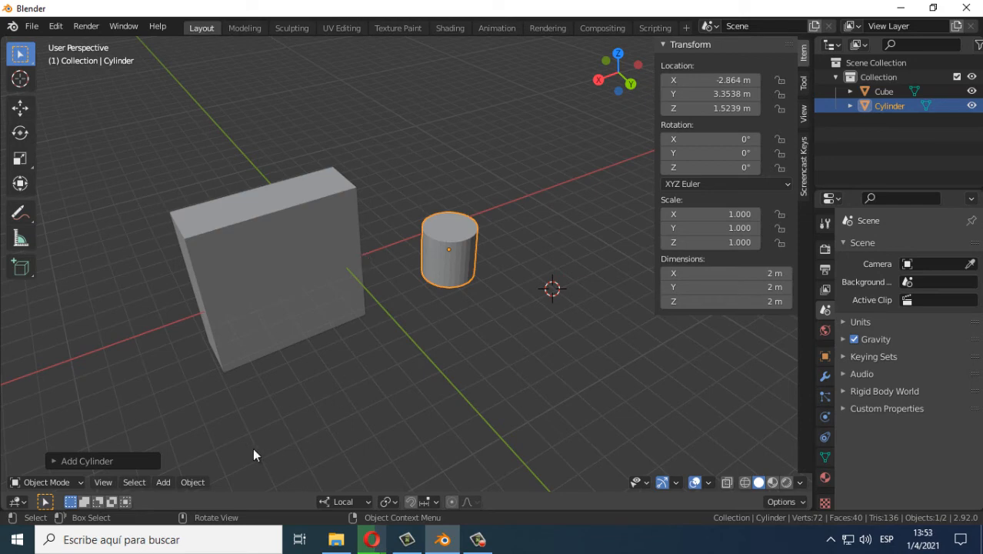
# Step: Look up the Join command for objects, and try selecting the cylinder and cube together before clearing the selection
pyautogui.click(193, 482)
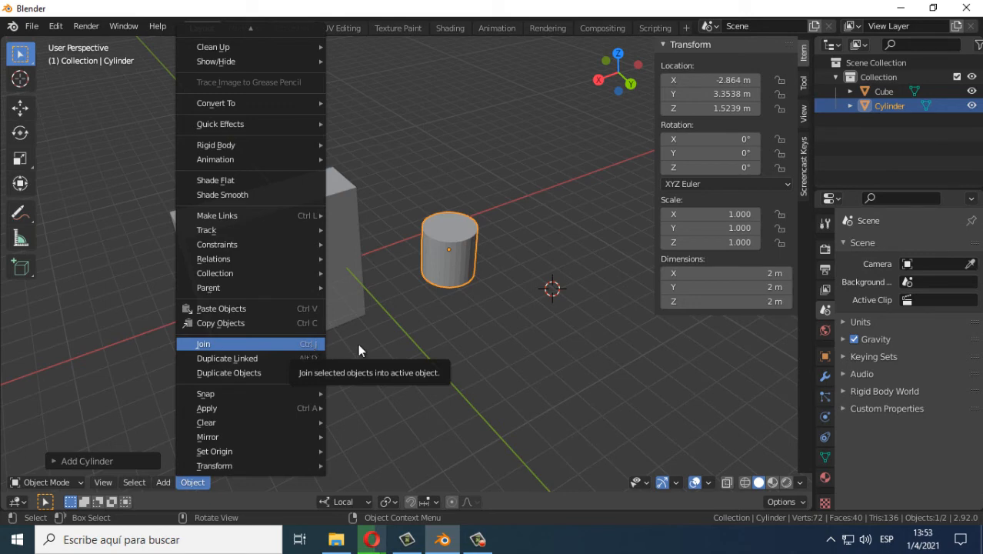
pyautogui.click(418, 326)
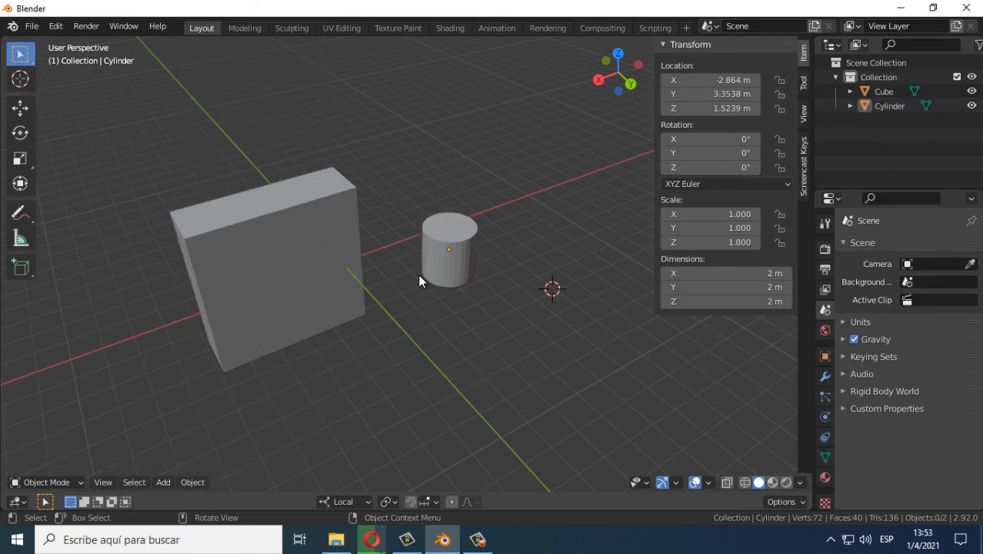
pyautogui.click(435, 275)
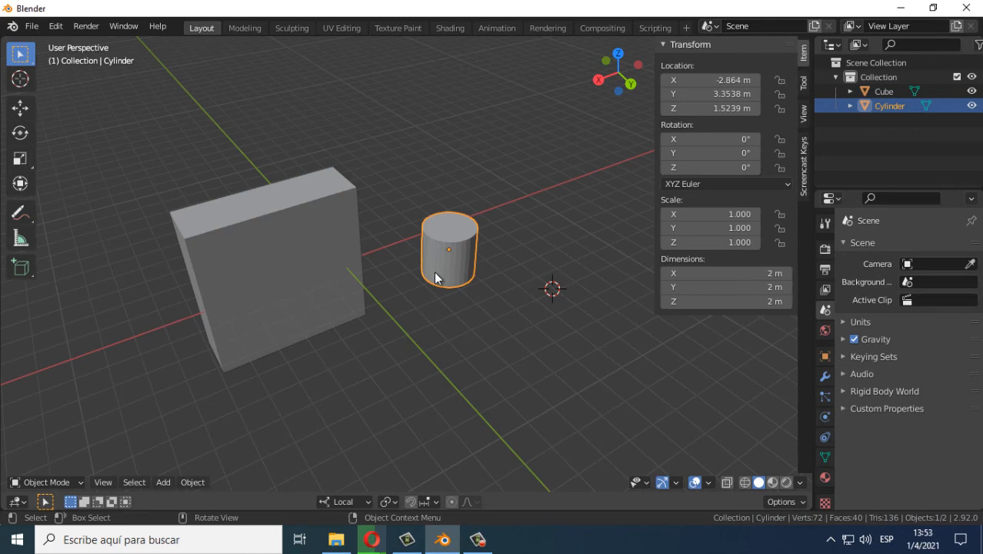
pyautogui.keyDown('shift'); pyautogui.click(313, 246); pyautogui.keyUp('shift')
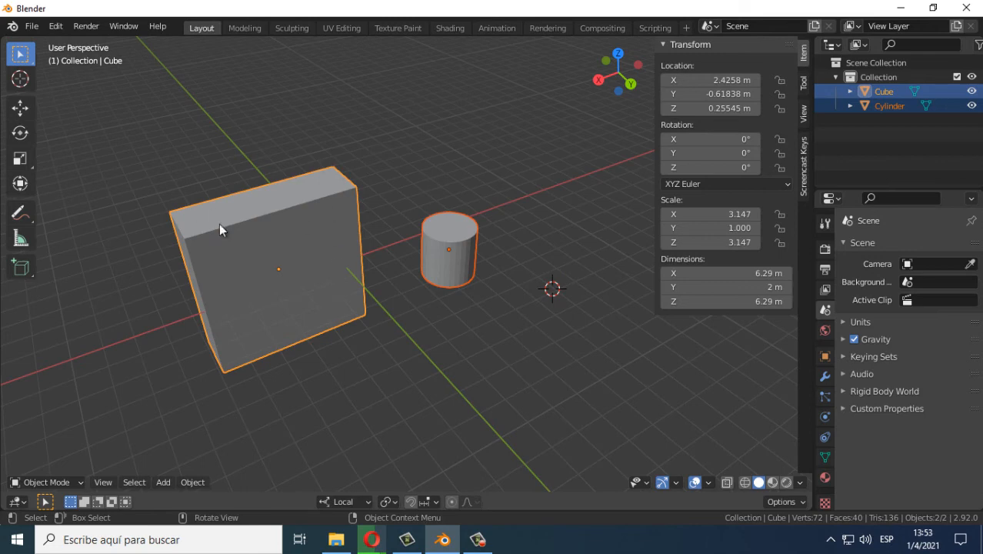
pyautogui.click(508, 350)
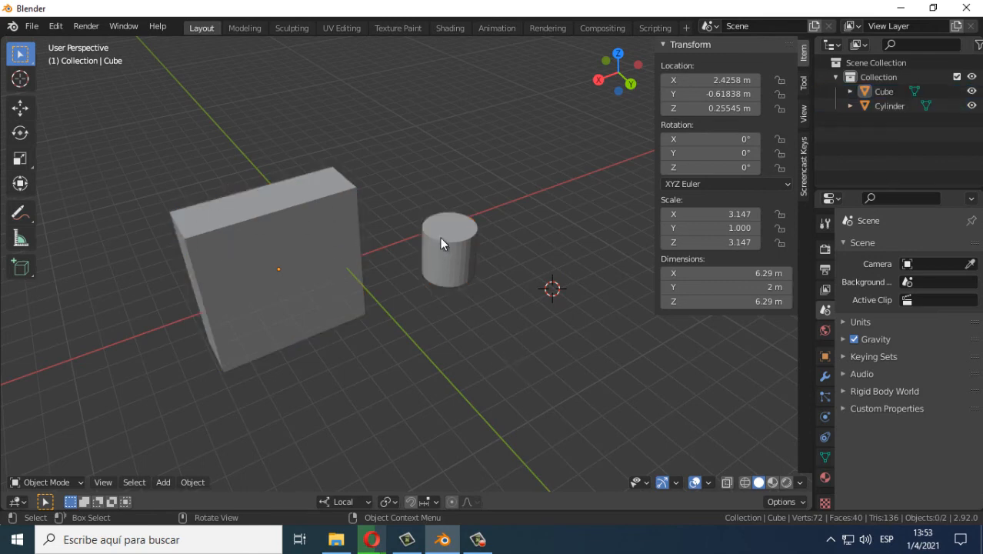
# Step: Select the cylinder first and the cube last, and join them into a single object
pyautogui.click(440, 236)
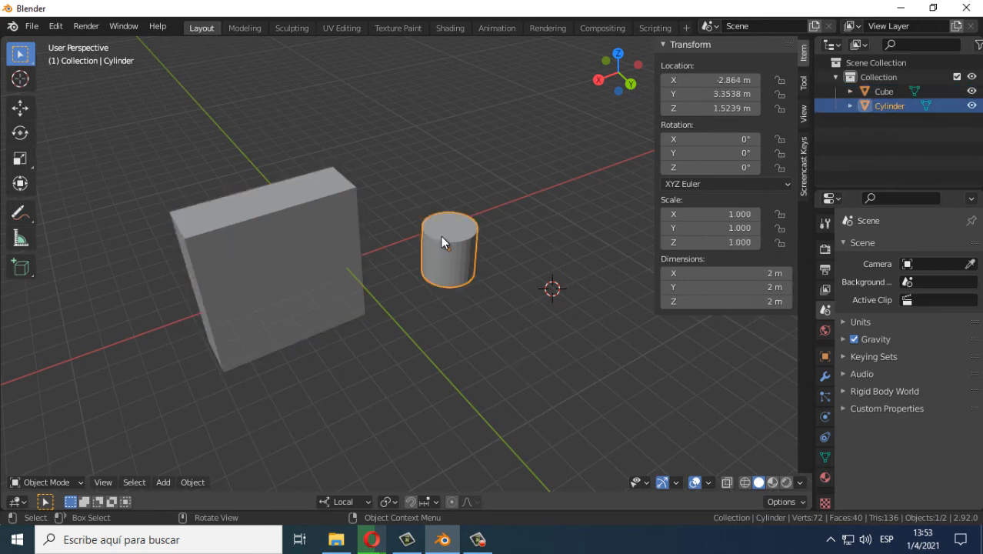
pyautogui.keyDown('shift'); pyautogui.click(281, 248); pyautogui.keyUp('shift')
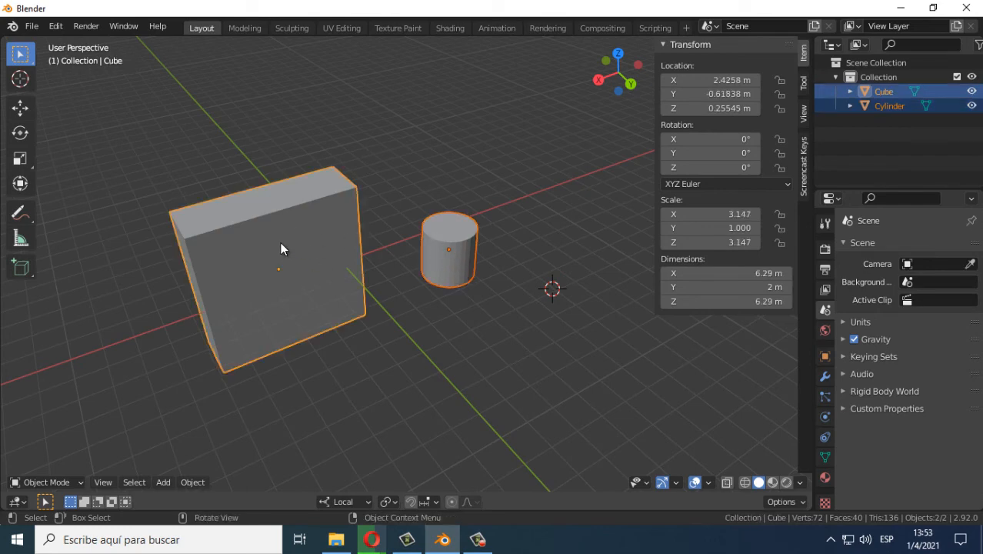
pyautogui.hotkey('ctrl', 'j')
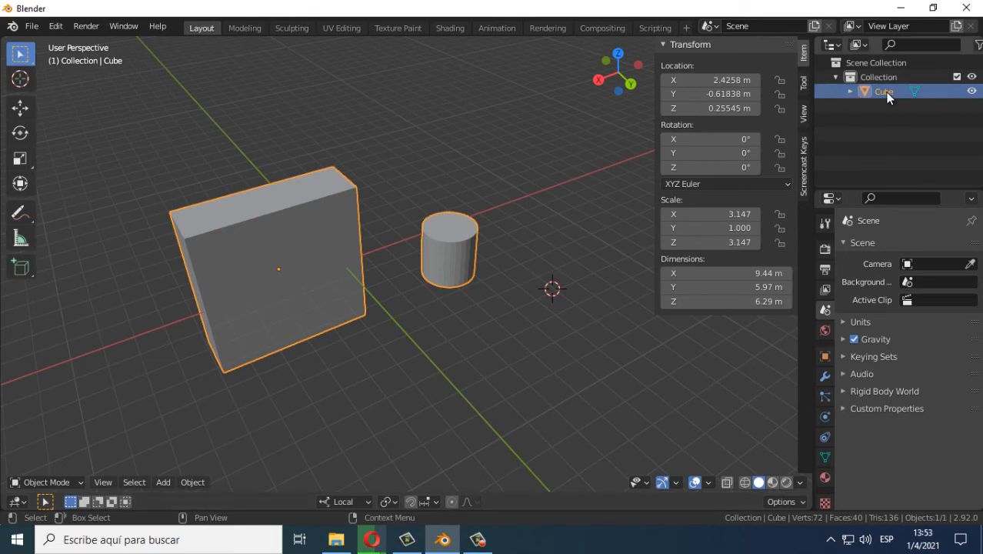
pyautogui.click(410, 174)
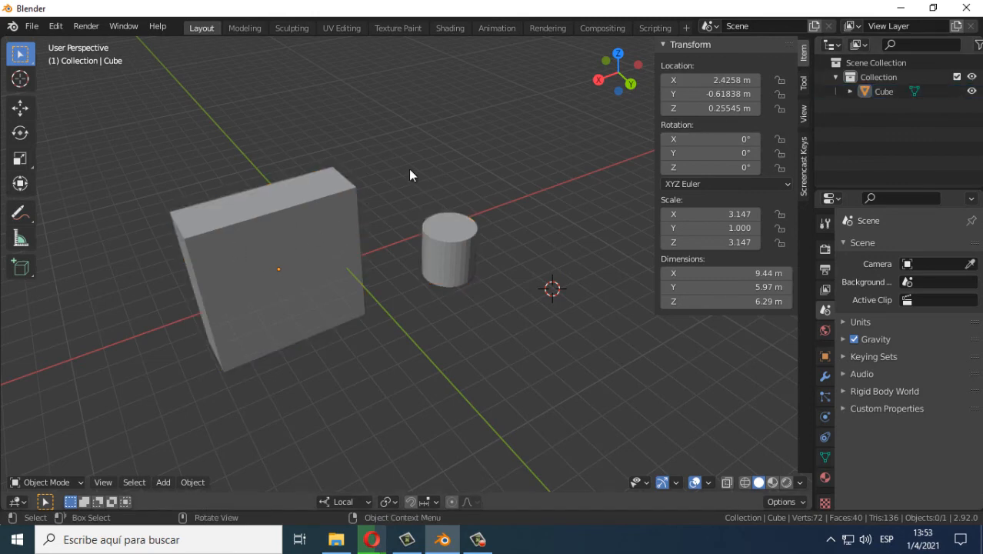
pyautogui.hotkey('ctrl', 'z')
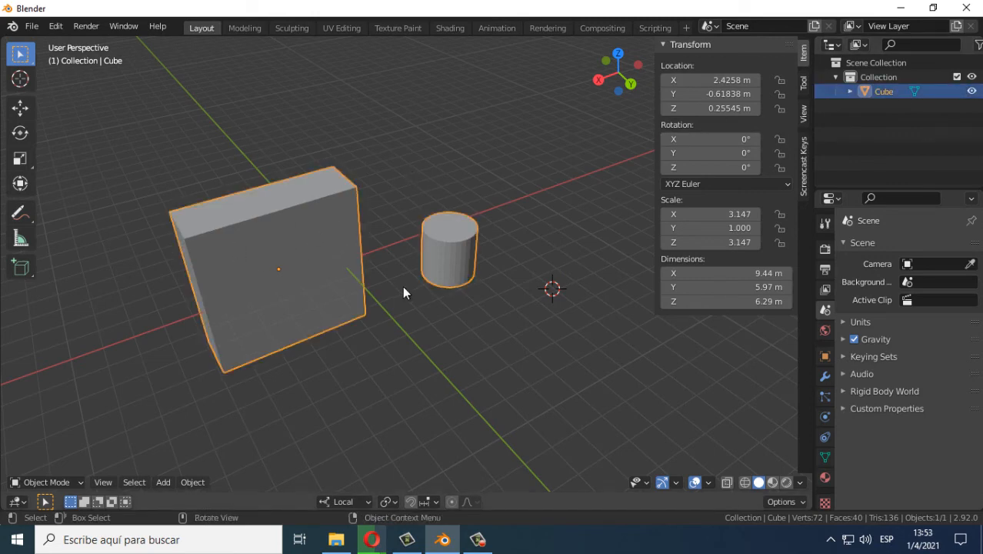
# Step: Undo the join, select the cube first and the cylinder last, and join them into a single object
pyautogui.hotkey('ctrl', 'z')
pyautogui.click(422, 372)
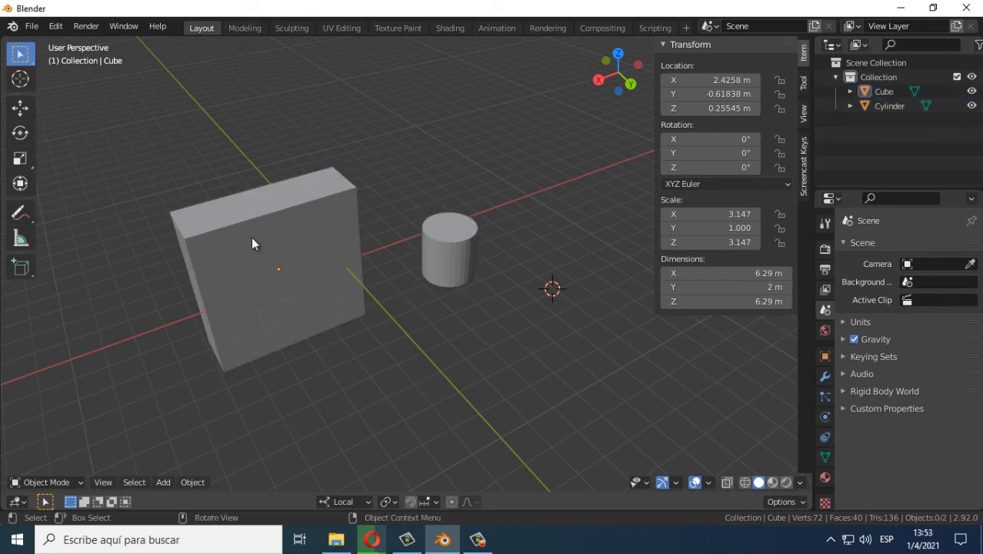
pyautogui.click(240, 226)
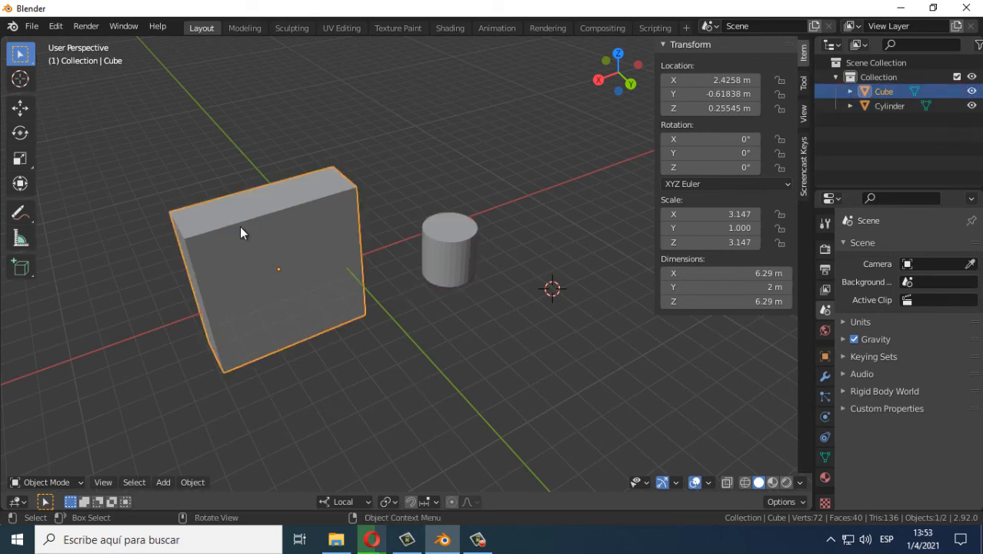
pyautogui.keyDown('shift'); pyautogui.click(449, 250); pyautogui.keyUp('shift')
pyautogui.hotkey('ctrl', 'j')
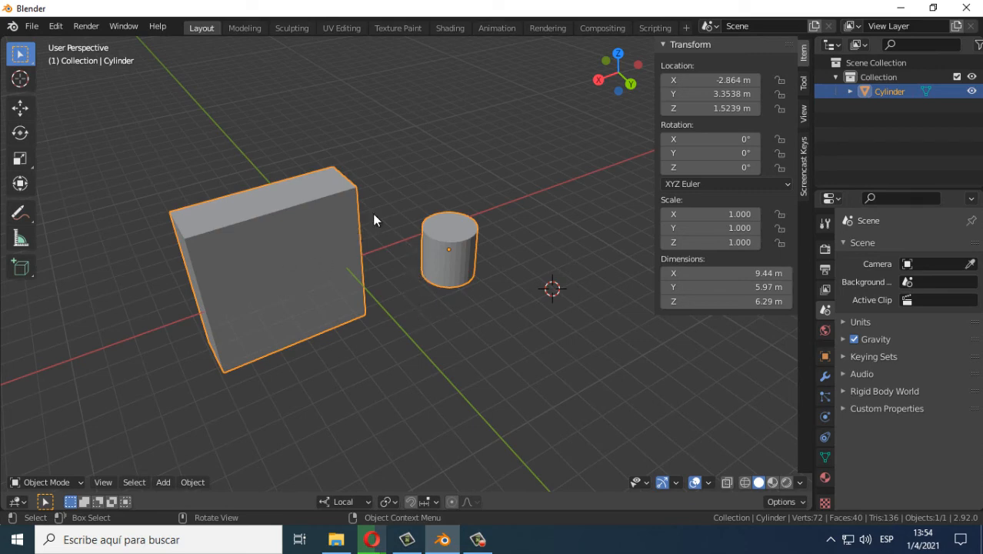
# Step: Clear the selection, box-select the joined object, and move it freely farther back and higher in the scene
pyautogui.moveTo(366, 316); pyautogui.dragTo(391, 308, button='middle')
pyautogui.click(443, 368)
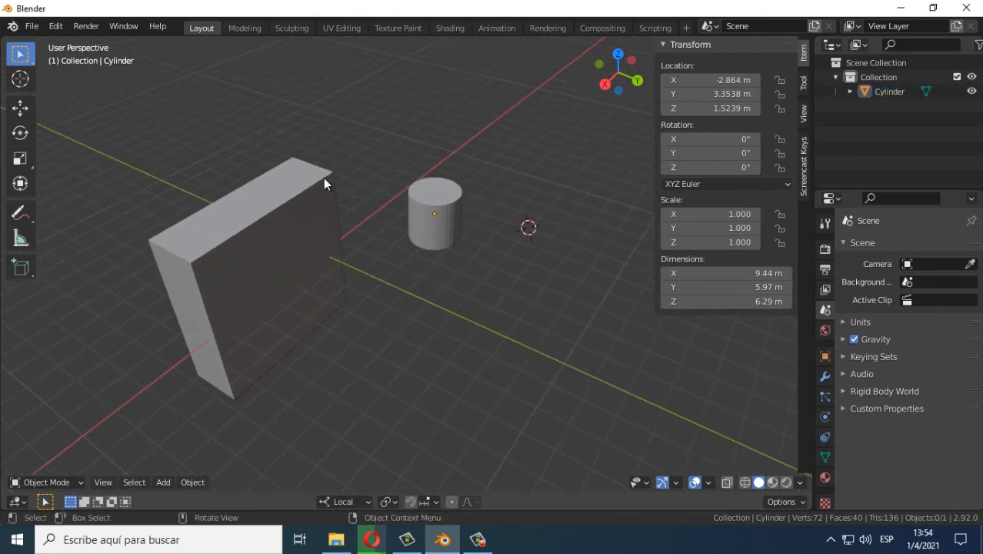
pyautogui.moveTo(250, 136); pyautogui.dragTo(401, 193)
pyautogui.scroll(-2, 346, 357)
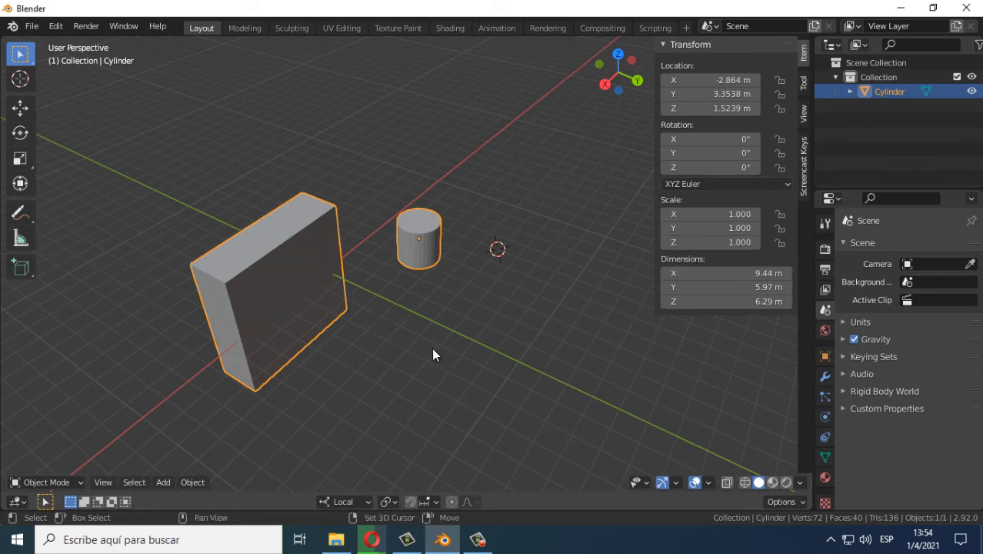
pyautogui.keyDown('shift'); pyautogui.moveTo(431, 347); pyautogui.dragTo(402, 343, button='middle'); pyautogui.keyUp('shift')
pyautogui.press('g')
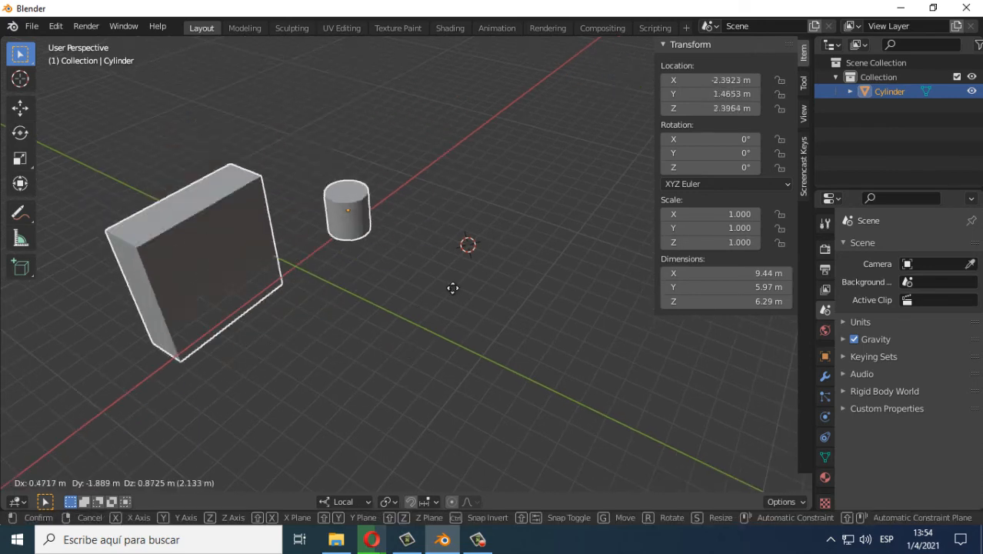
pyautogui.click(453, 240)
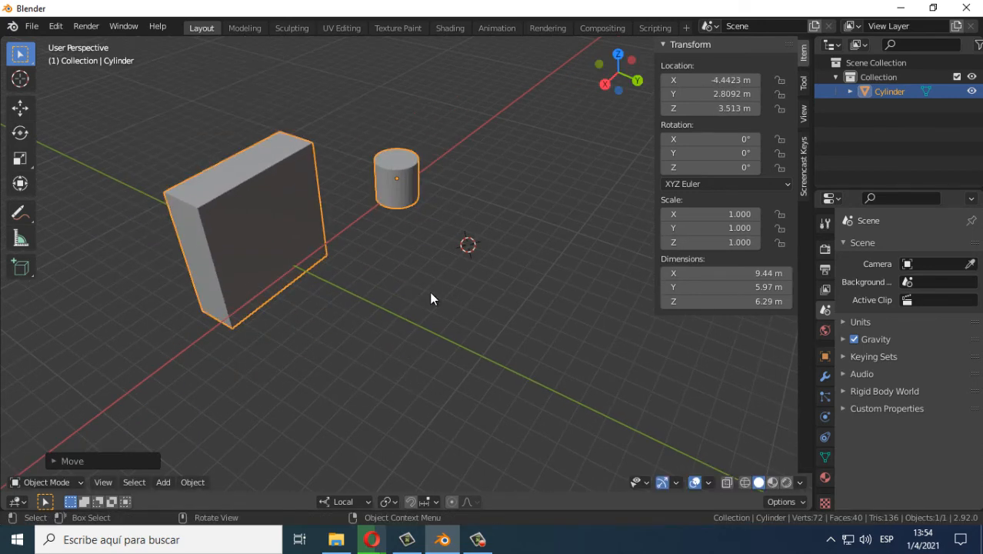
# Step: Try a free rotation and a uniform scale on the joined object, cancelling both transforms
pyautogui.press('r')
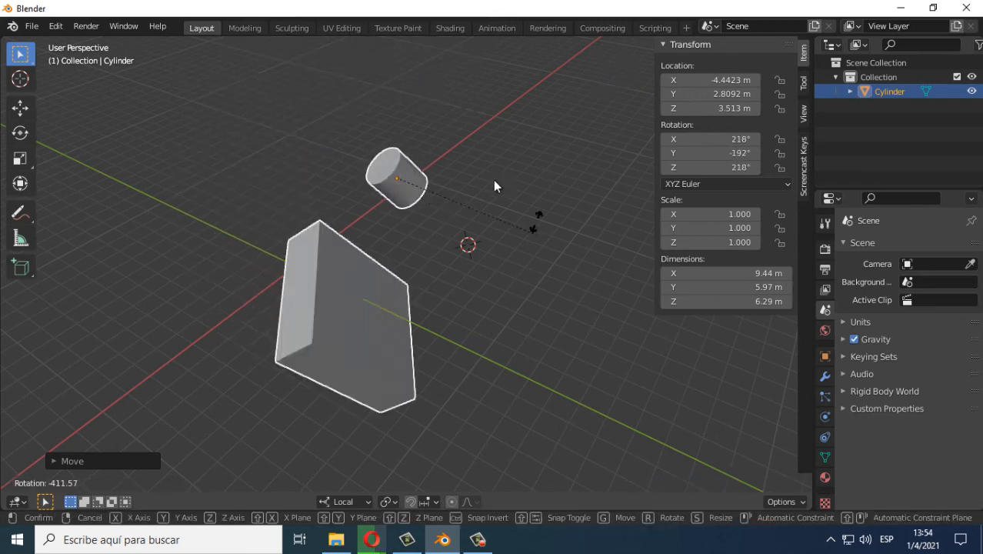
pyautogui.rightClick(395, 268)
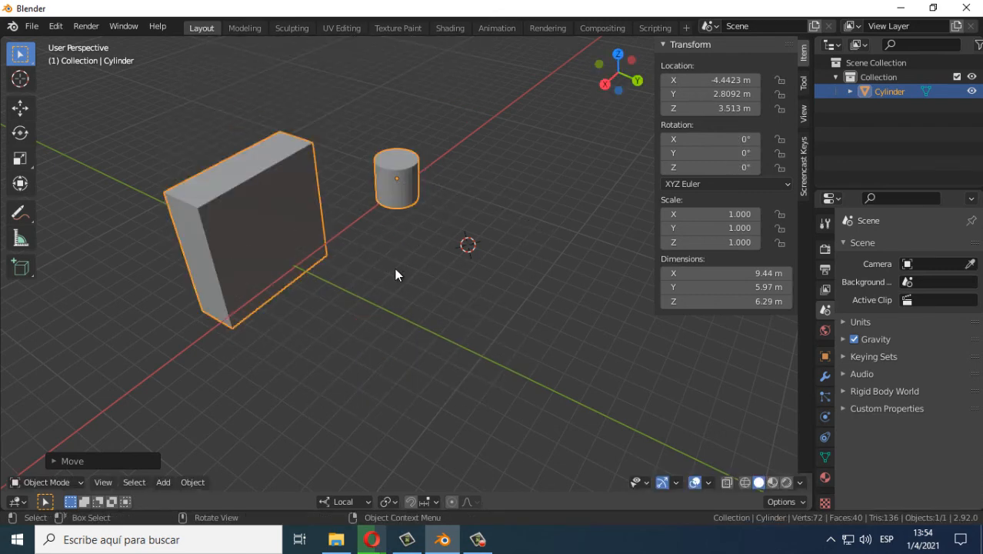
pyautogui.press('s')
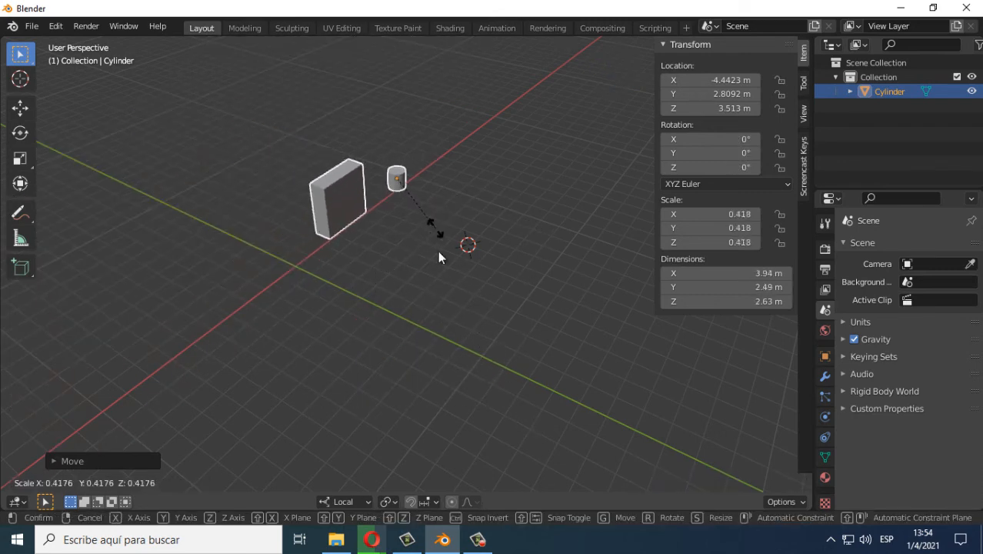
pyautogui.rightClick(420, 268)
pyautogui.moveTo(419, 267); pyautogui.dragTo(390, 240, button='middle')
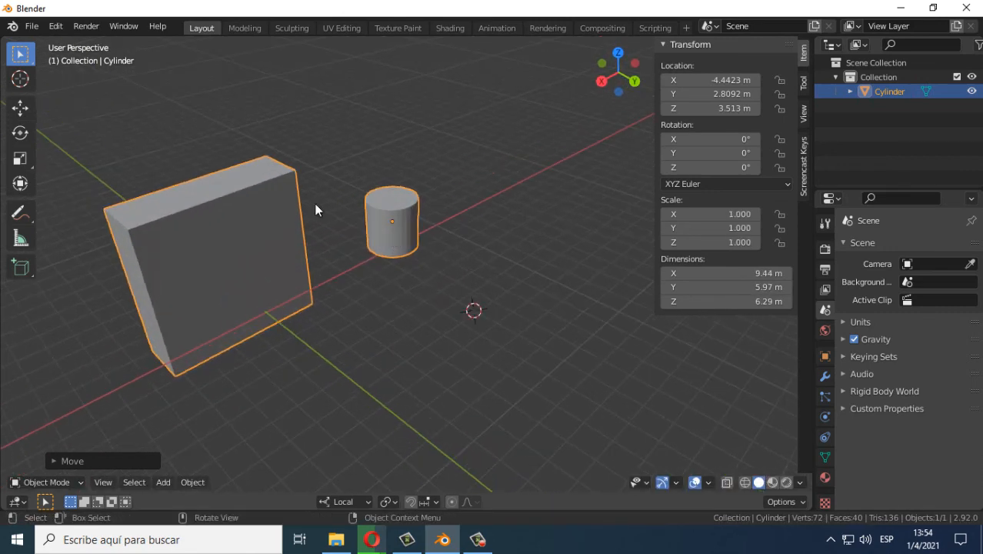
# Step: Delete the joined object and place the 3D cursor at the world origin
pyautogui.press('Delete')
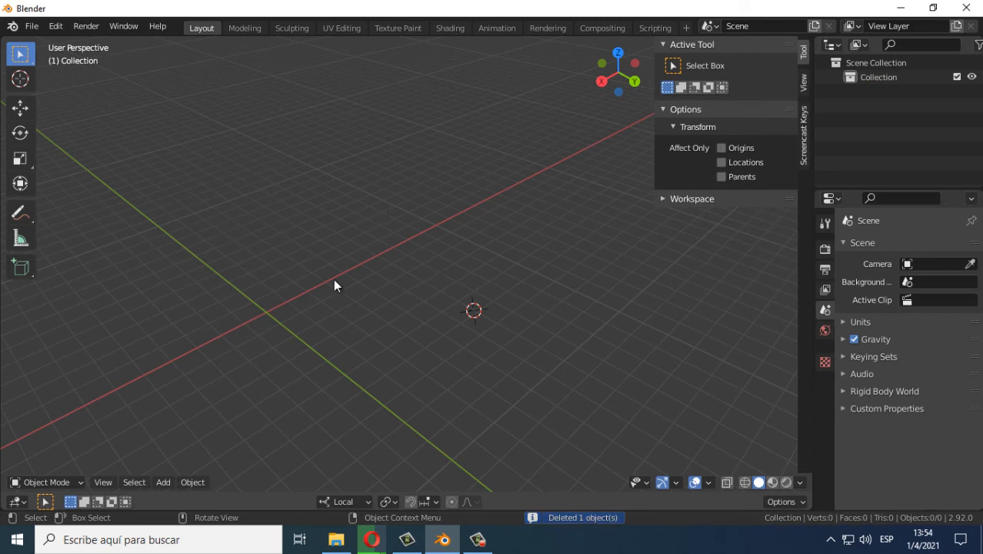
pyautogui.moveTo(318, 301); pyautogui.dragTo(391, 277, button='middle')
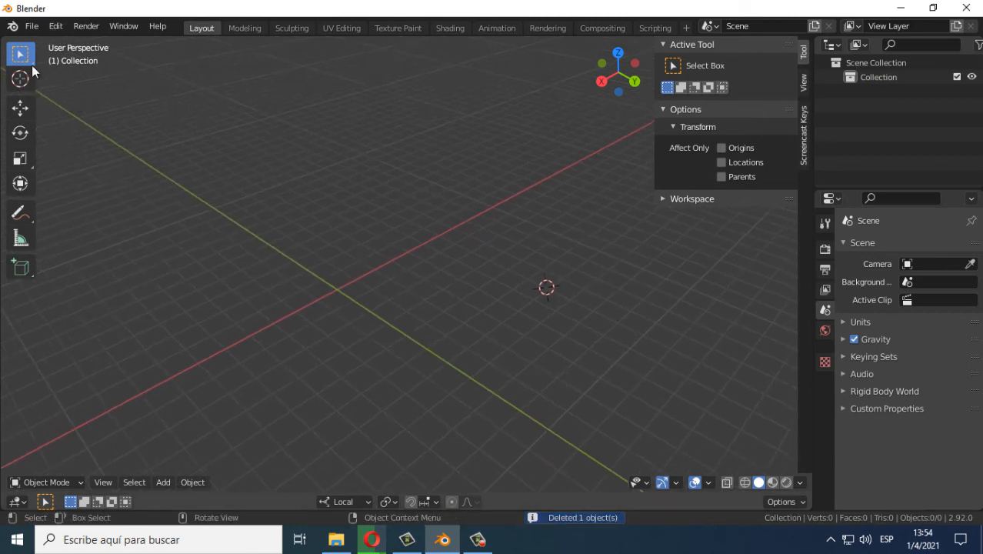
pyautogui.hotkey('shift', 'a')
pyautogui.keyDown('shift'); pyautogui.rightClick(337, 293); pyautogui.keyUp('shift')
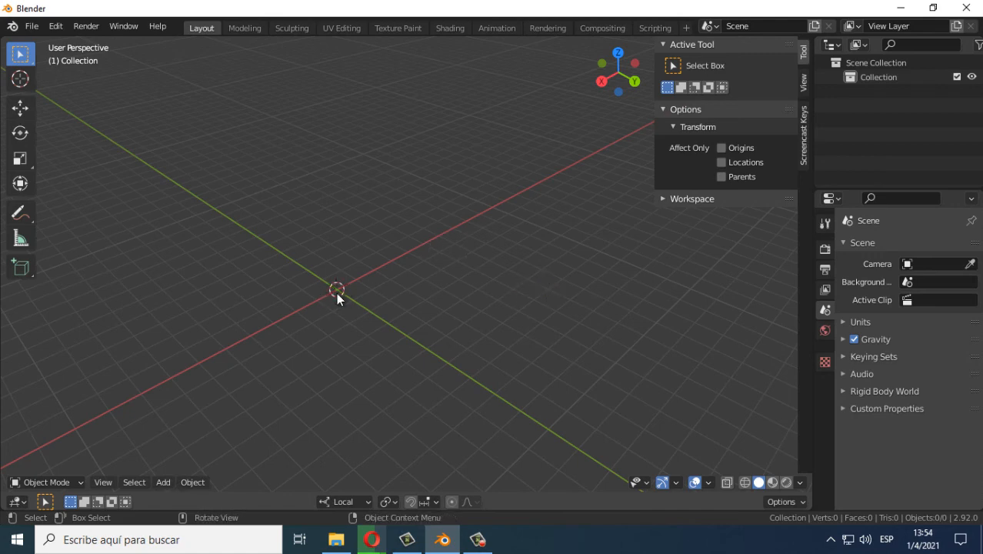
# Step: Add a cube mesh at the 3D cursor and deselect it
pyautogui.hotkey('shift', 'a')
pyautogui.moveTo(231, 215)
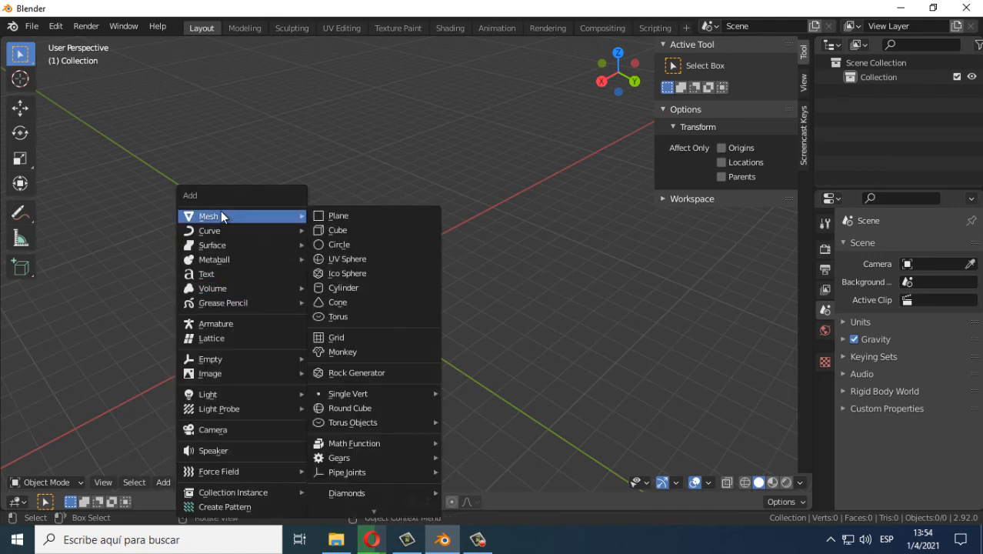
pyautogui.click(339, 232)
pyautogui.click(329, 334)
pyautogui.keyDown('shift'); pyautogui.moveTo(331, 310); pyautogui.dragTo(370, 196, button='middle'); pyautogui.keyUp('shift')
pyautogui.scroll(4, 360, 262)
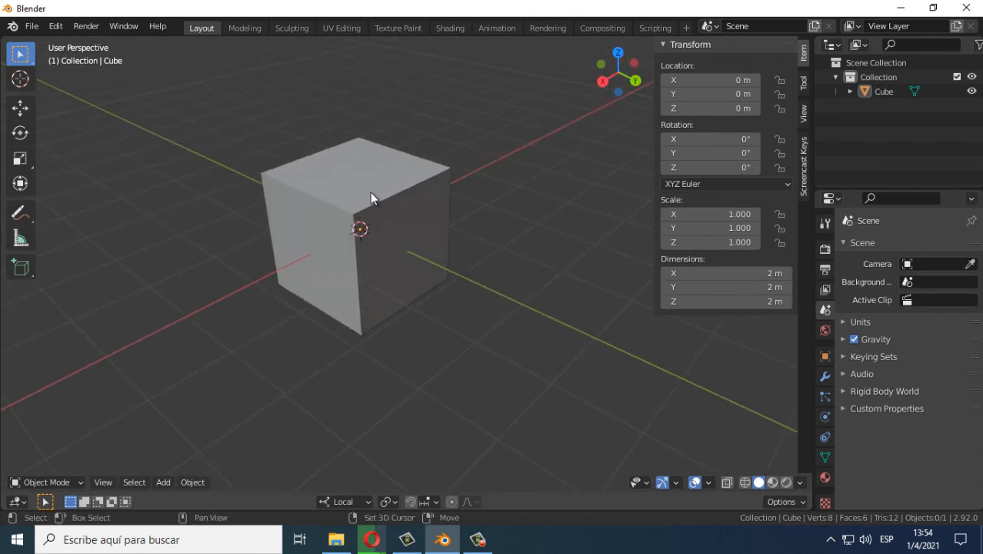
# Step: Place the 3D cursor on empty space away from the cube
pyautogui.keyDown('shift'); pyautogui.rightClick(88, 306); pyautogui.keyUp('shift')
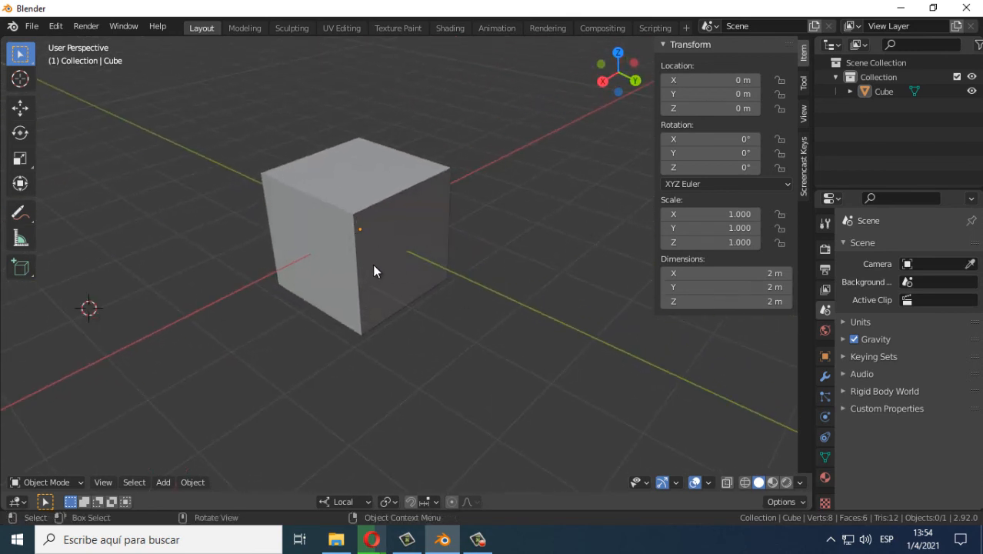
pyautogui.moveTo(374, 265); pyautogui.dragTo(342, 256, button='middle')
pyautogui.scroll(2, 362, 228)
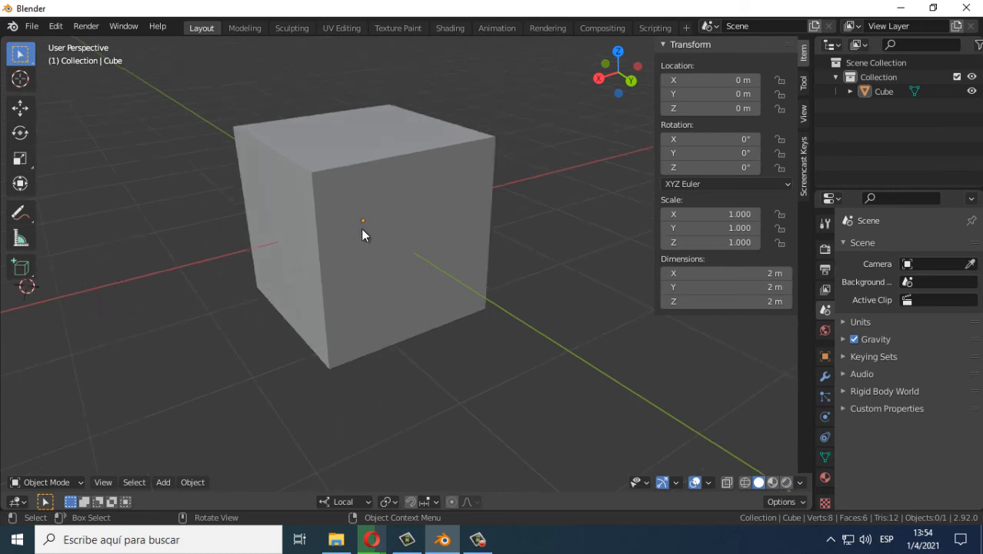
pyautogui.scroll(-1, 364, 222)
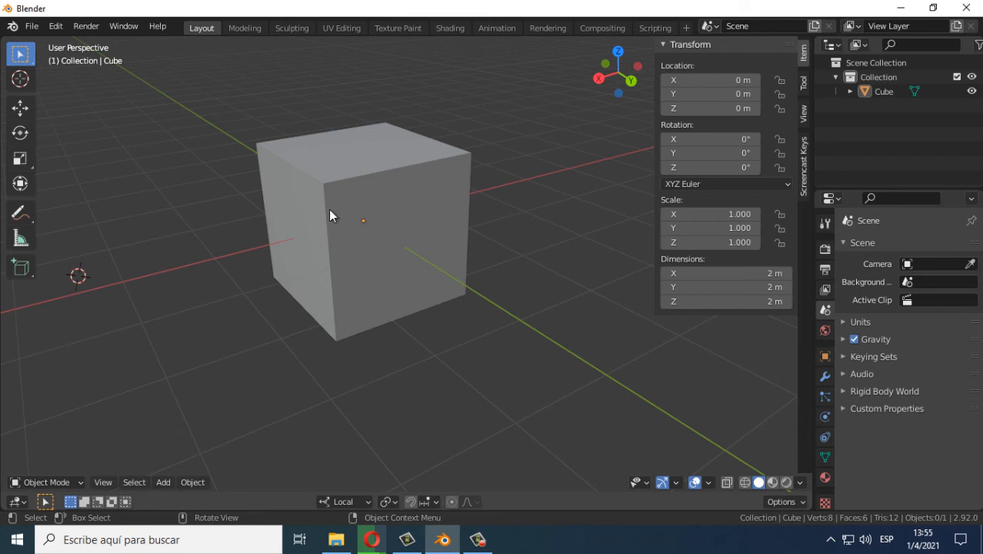
# Step: Look up the Set Origin command among the object operations, then inspect the cube's origin and the separate 3D cursor
pyautogui.click(193, 481)
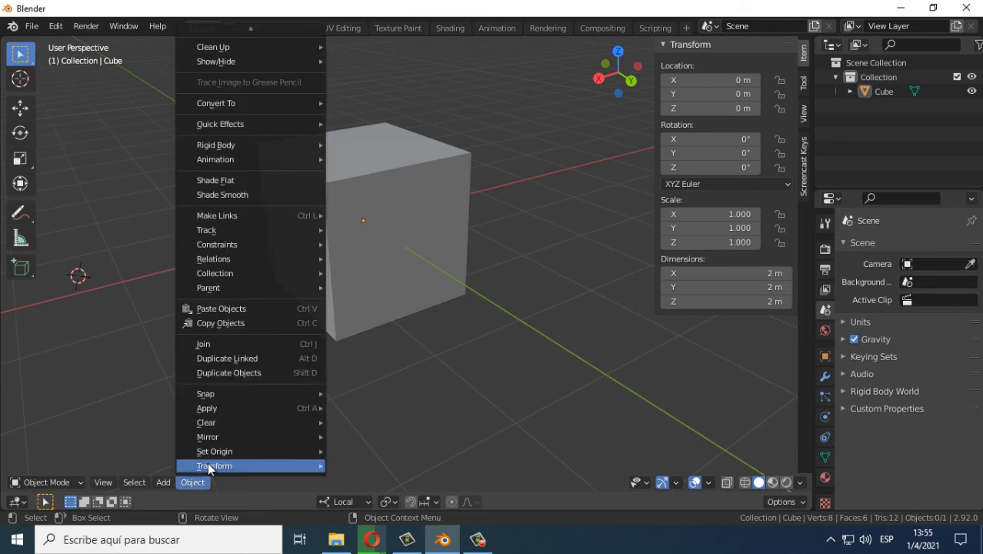
pyautogui.moveTo(224, 454)
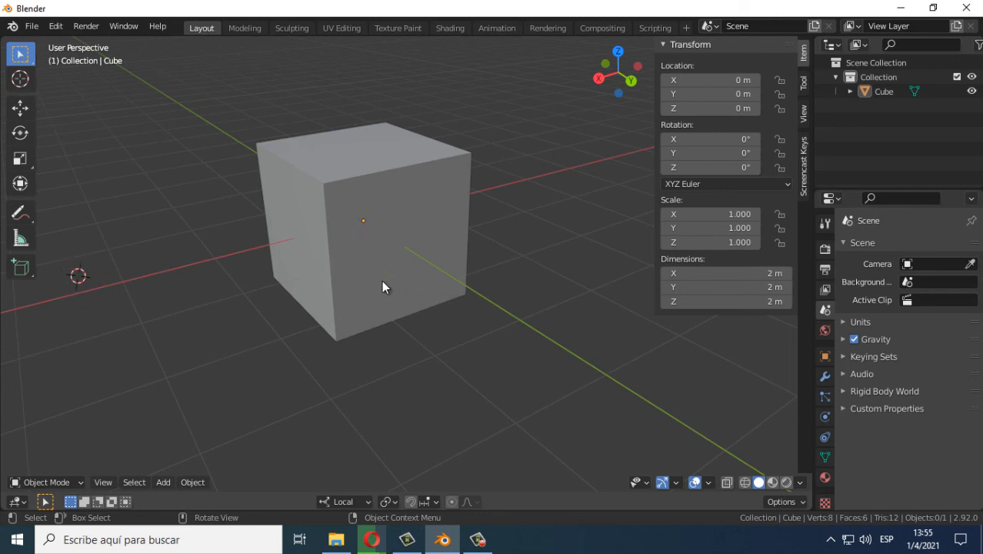
pyautogui.moveTo(382, 286); pyautogui.dragTo(401, 291, button='middle')
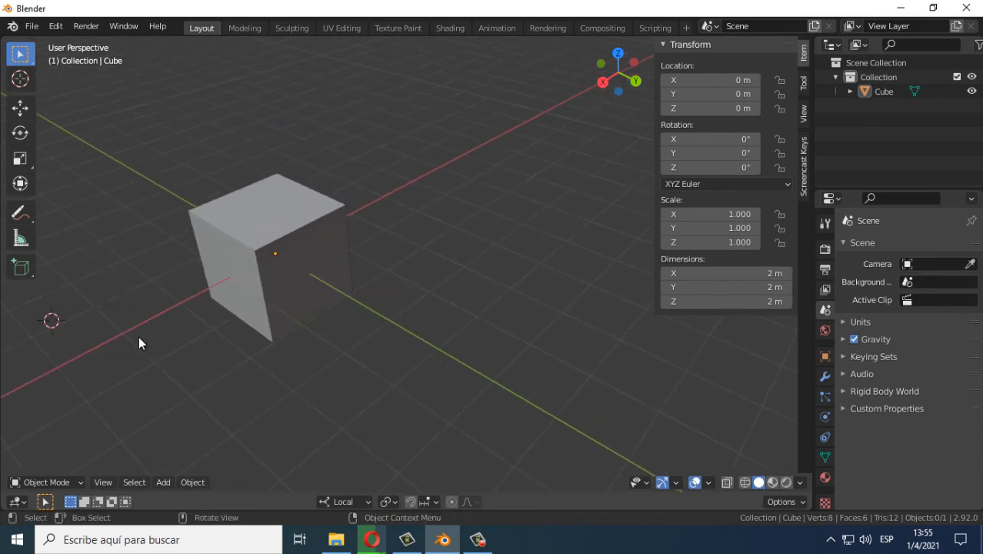
pyautogui.moveTo(411, 326); pyautogui.dragTo(365, 323, button='middle')
pyautogui.moveTo(195, 313); pyautogui.dragTo(281, 307, button='middle')
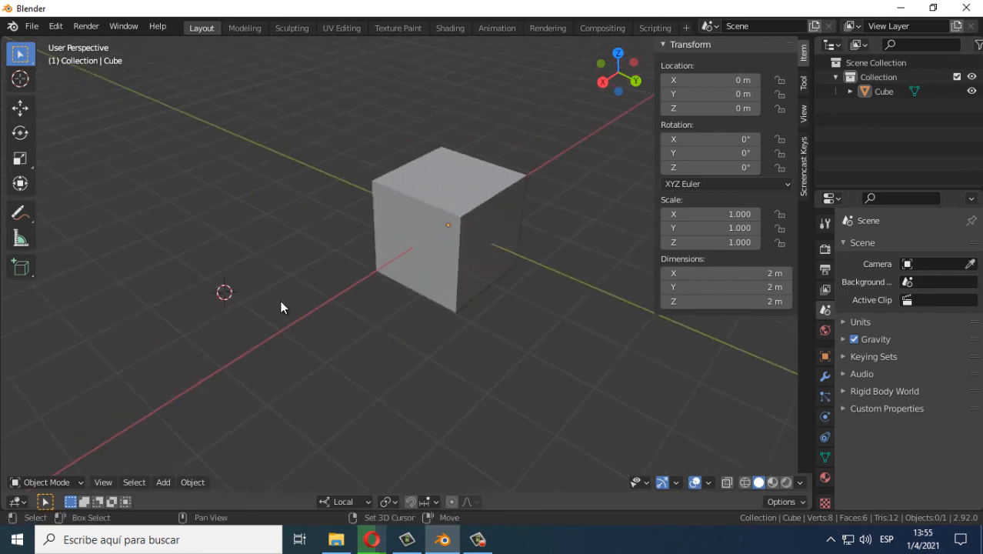
# Step: Add a monkey mesh at the 3D cursor beside the cube
pyautogui.hotkey('shift', 'a')
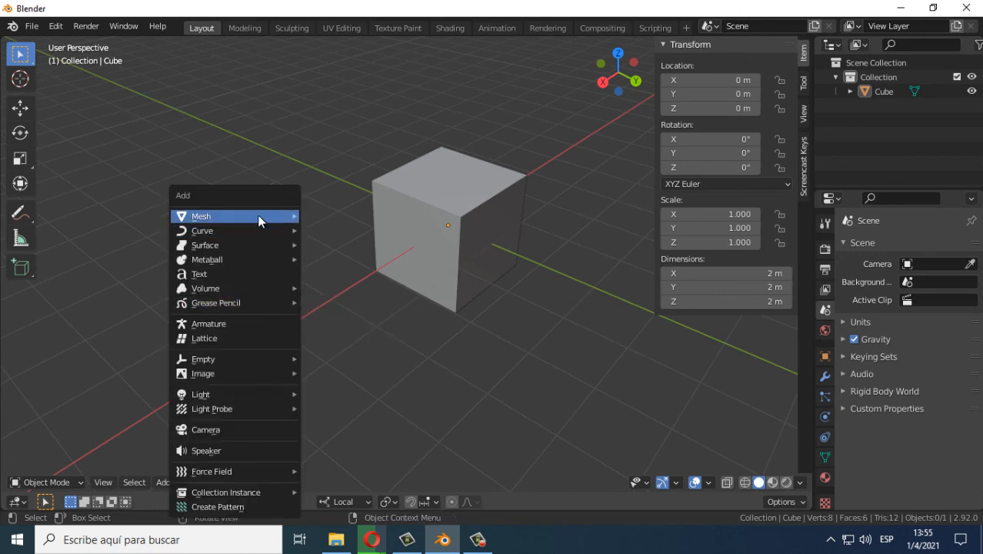
pyautogui.moveTo(257, 216)
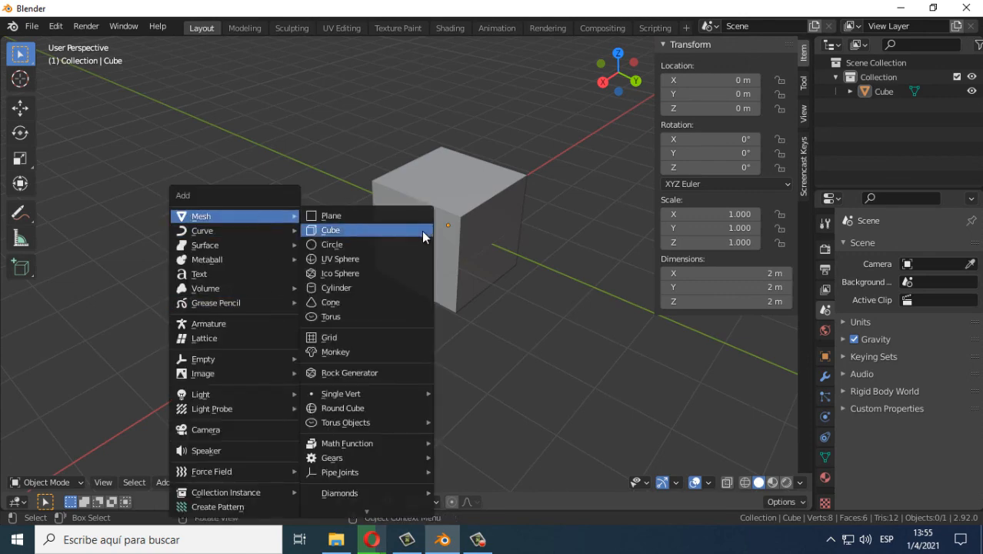
pyautogui.click(351, 355)
pyautogui.moveTo(235, 340); pyautogui.dragTo(326, 360, button='middle')
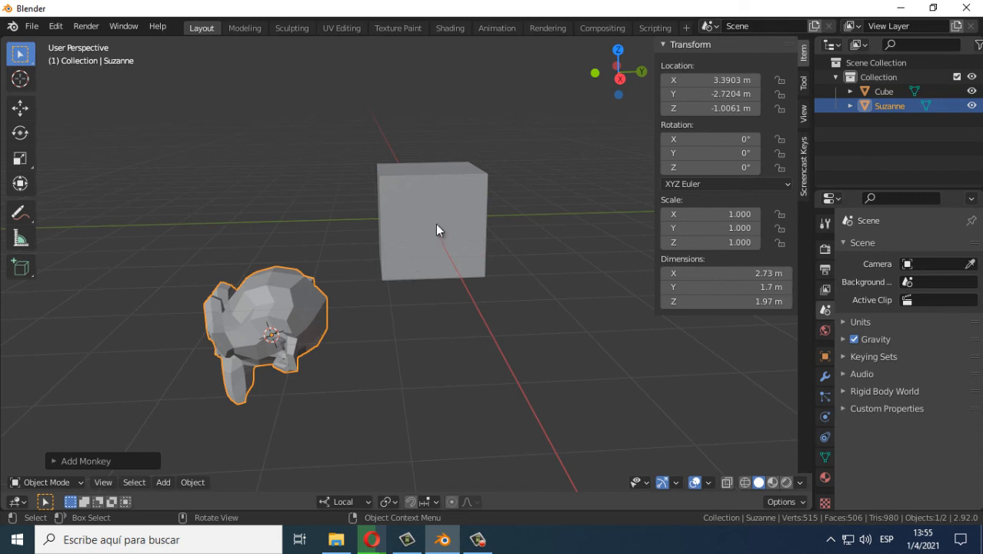
# Step: Place the 3D cursor on empty space beside the cube, and then at several spots on the cube's surface
pyautogui.keyDown('shift'); pyautogui.moveTo(579, 363); pyautogui.dragTo(611, 301, button='right'); pyautogui.keyUp('shift')
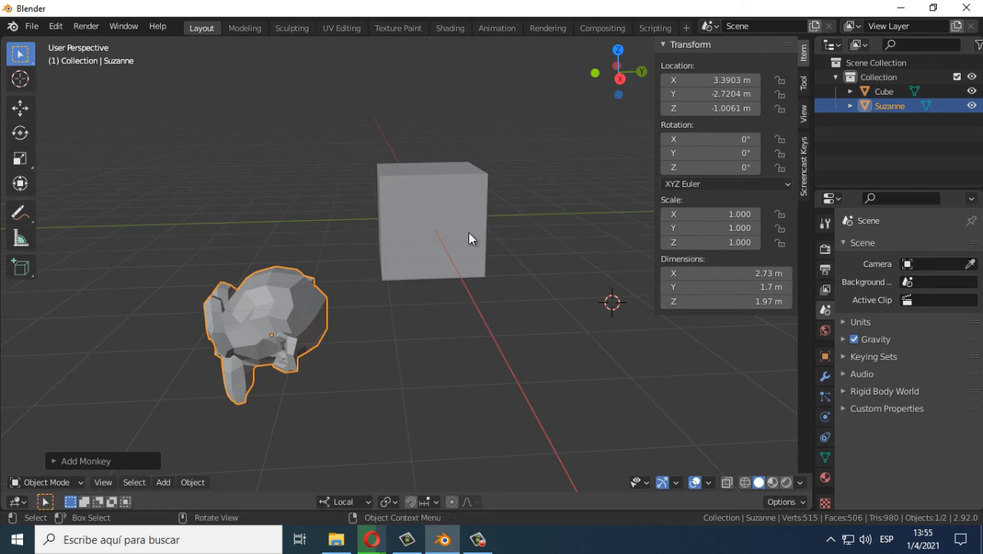
pyautogui.rightClick(422, 201)
pyautogui.moveTo(417, 246); pyautogui.dragTo(474, 286, button='middle')
pyautogui.scroll(5, 474, 286)
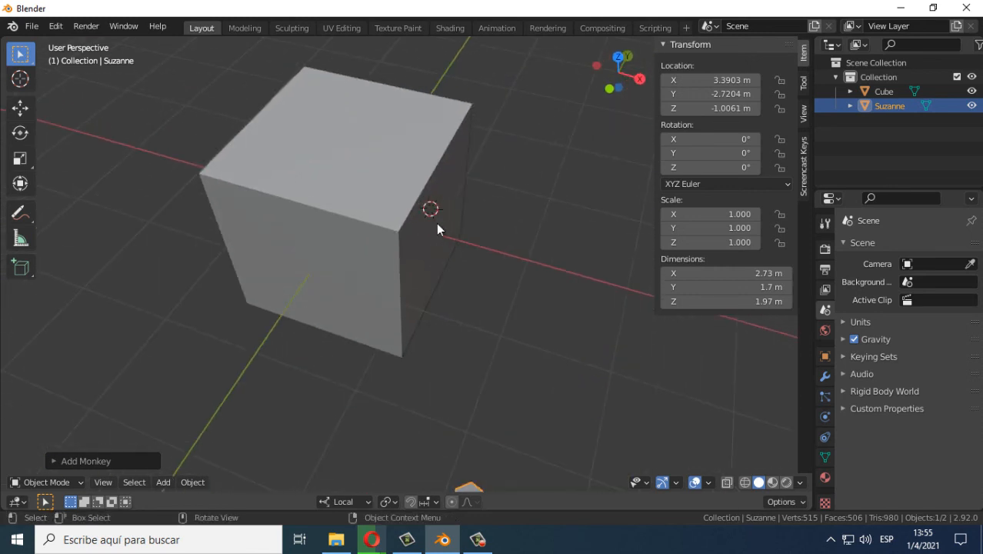
pyautogui.moveTo(474, 239); pyautogui.dragTo(450, 217, button='middle')
pyautogui.moveTo(450, 211); pyautogui.dragTo(443, 212)
pyautogui.scroll(-1, 450, 212)
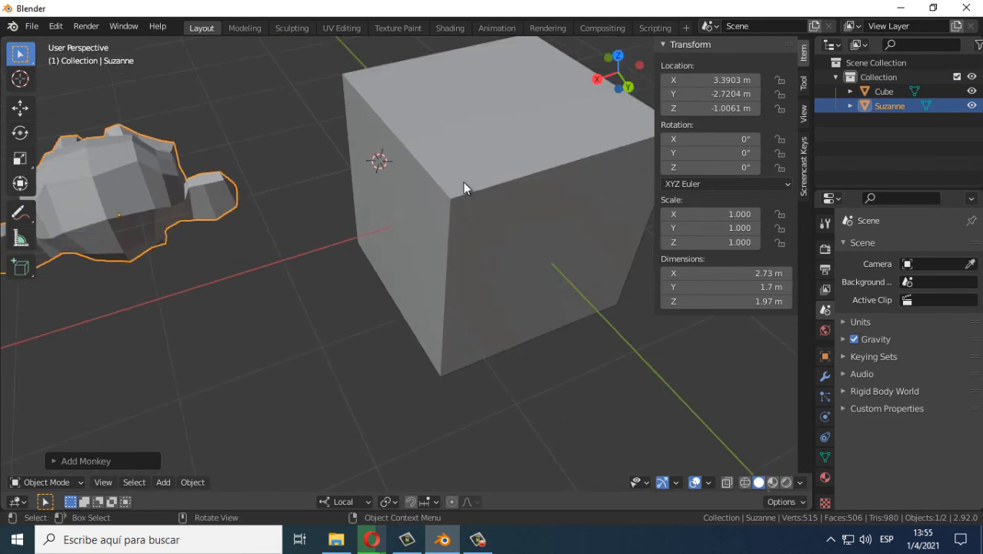
pyautogui.keyDown('shift'); pyautogui.rightClick(454, 197); pyautogui.keyUp('shift')
pyautogui.keyDown('shift'); pyautogui.rightClick(513, 137); pyautogui.keyUp('shift')
pyautogui.moveTo(526, 215); pyautogui.dragTo(426, 277, button='middle')
# Step: Place the 3D cursor on the surface of the monkey's head, near its top
pyautogui.keyDown('shift'); pyautogui.rightClick(301, 244); pyautogui.keyUp('shift')
pyautogui.keyDown('shift'); pyautogui.rightClick(464, 291); pyautogui.keyUp('shift')
pyautogui.moveTo(456, 353); pyautogui.dragTo(371, 272, button='middle')
pyautogui.moveTo(308, 240); pyautogui.dragTo(381, 282, button='middle')
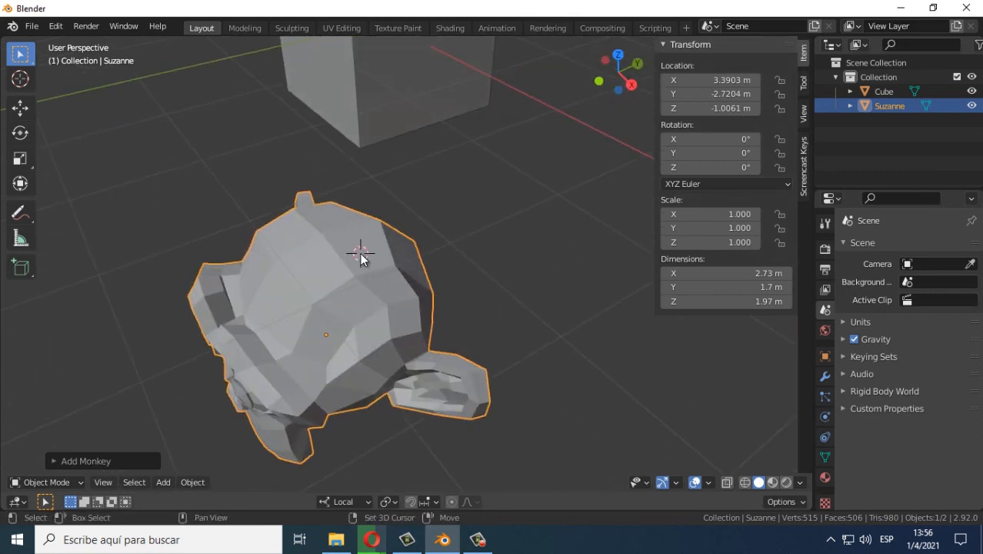
pyautogui.moveTo(359, 254); pyautogui.dragTo(312, 267, button='middle')
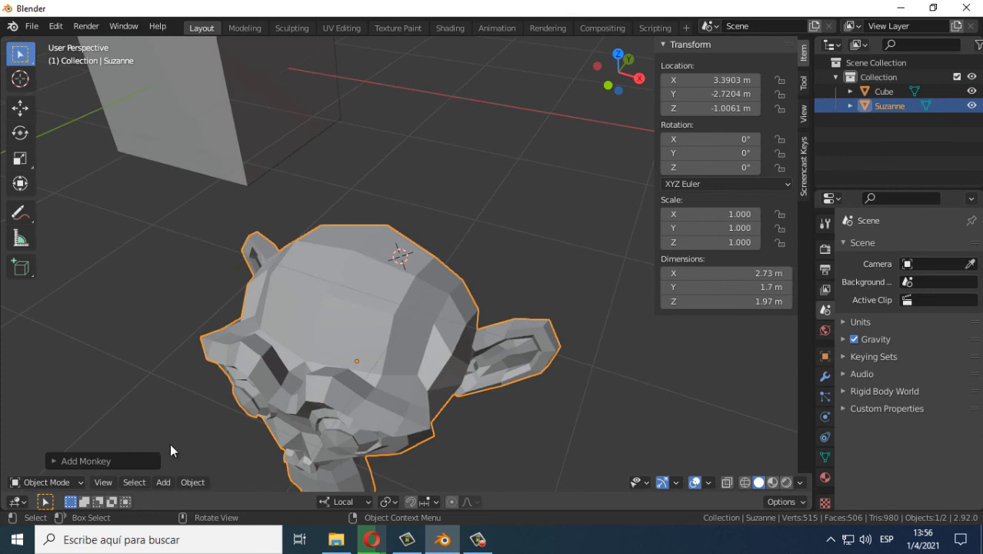
# Step: Add a cylinder mesh at the 3D cursor on the monkey's head
pyautogui.hotkey('shift', 'a')
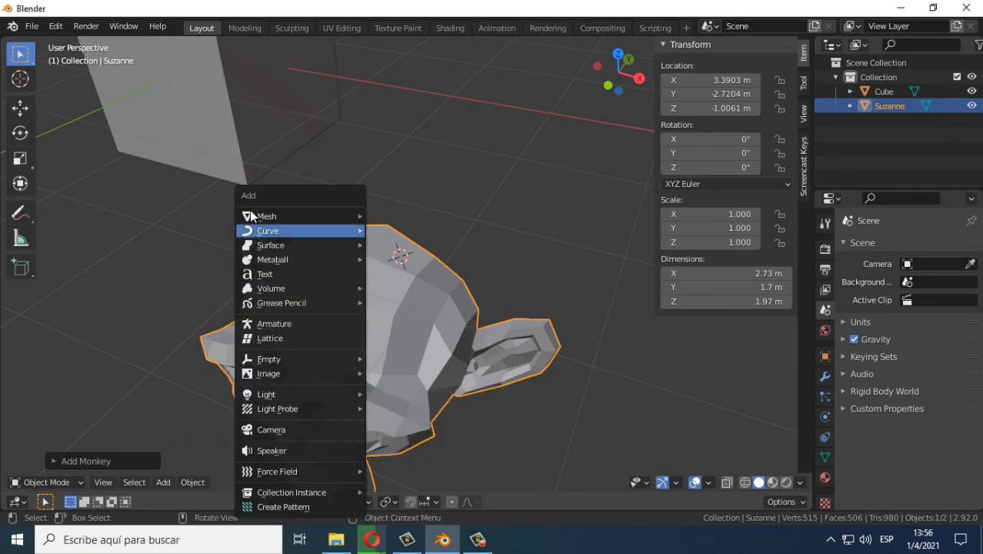
pyautogui.moveTo(251, 214)
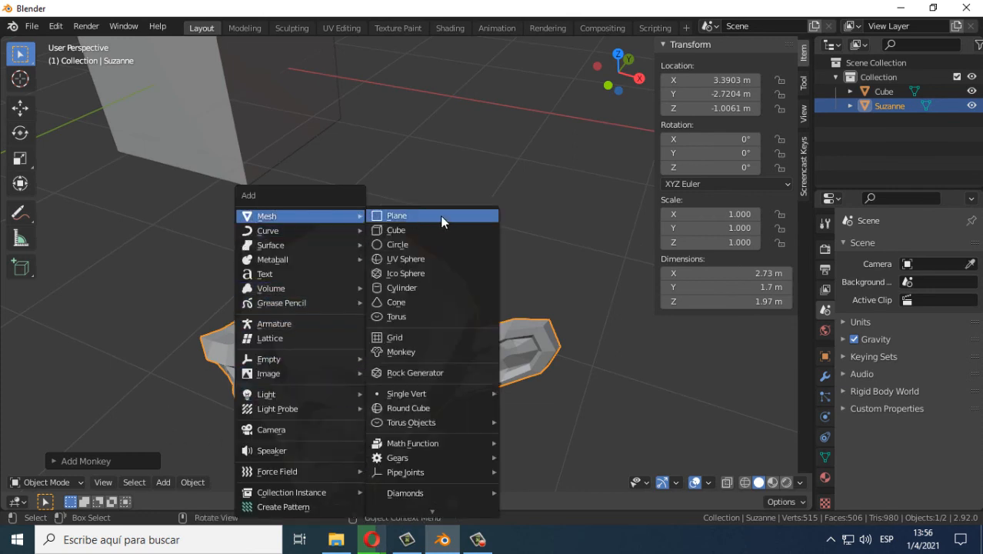
pyautogui.click(415, 288)
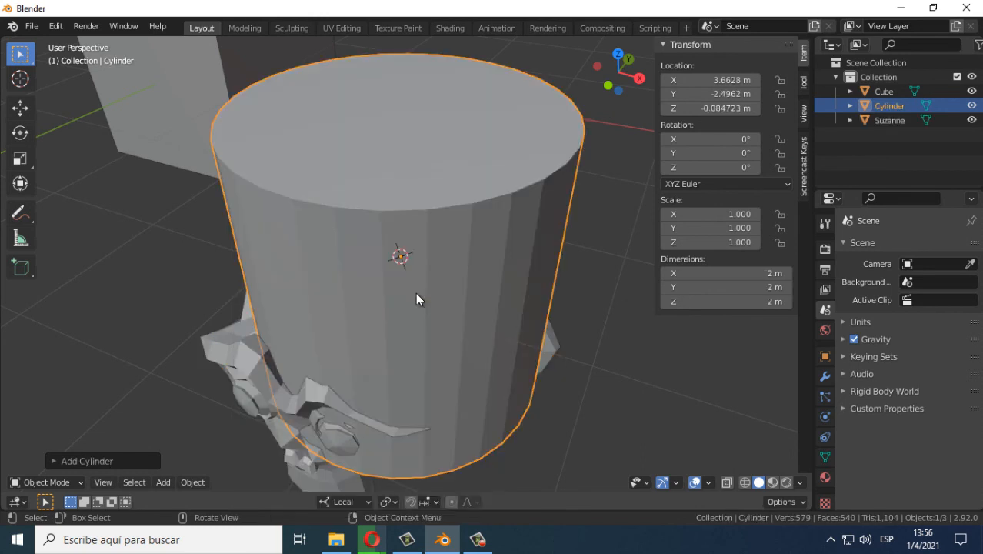
pyautogui.moveTo(515, 373); pyautogui.dragTo(259, 223, button='middle')
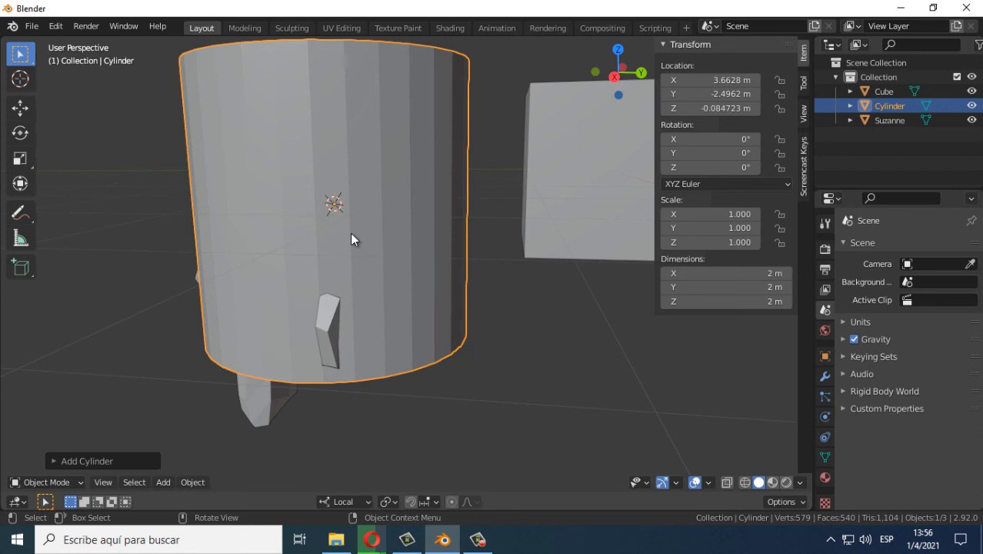
# Step: Delete the cylinder and place the 3D cursor at several spots on the monkey's head, ending on one ear
pyautogui.press('Delete')
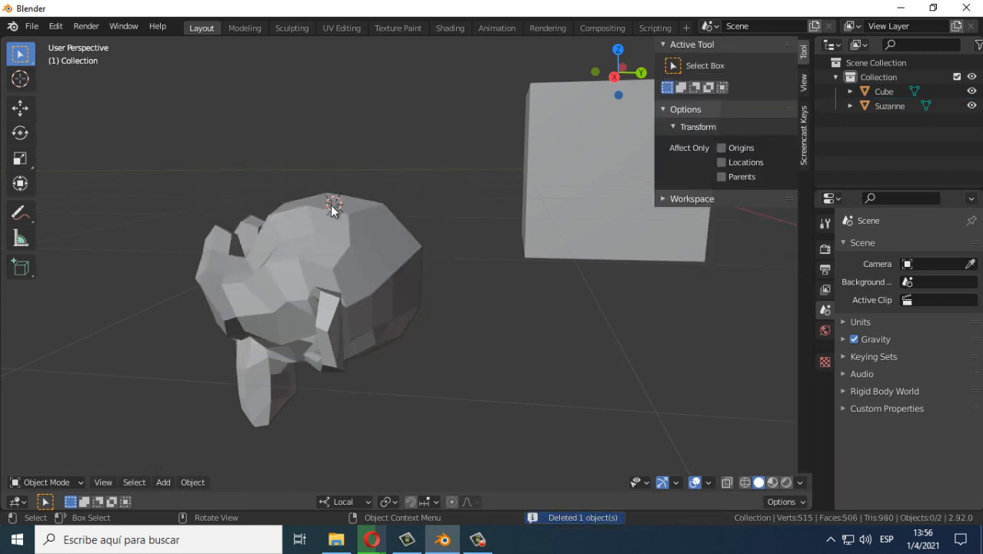
pyautogui.moveTo(332, 211); pyautogui.dragTo(361, 296, button='middle')
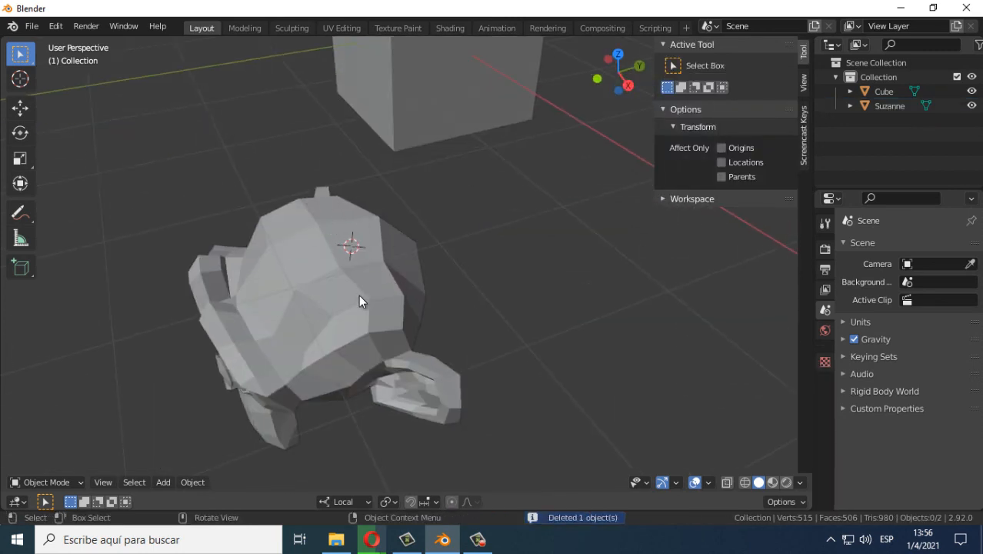
pyautogui.keyDown('shift'); pyautogui.rightClick(303, 249); pyautogui.keyUp('shift')
pyautogui.keyDown('shift'); pyautogui.rightClick(333, 298); pyautogui.keyUp('shift')
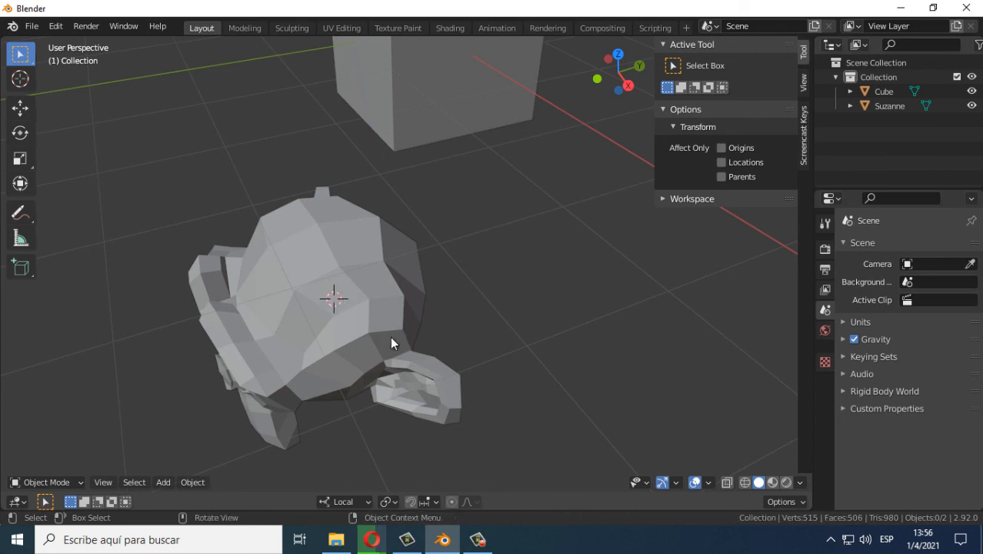
pyautogui.moveTo(391, 343); pyautogui.dragTo(363, 273, button='middle')
pyautogui.moveTo(436, 314); pyautogui.dragTo(324, 268, button='middle')
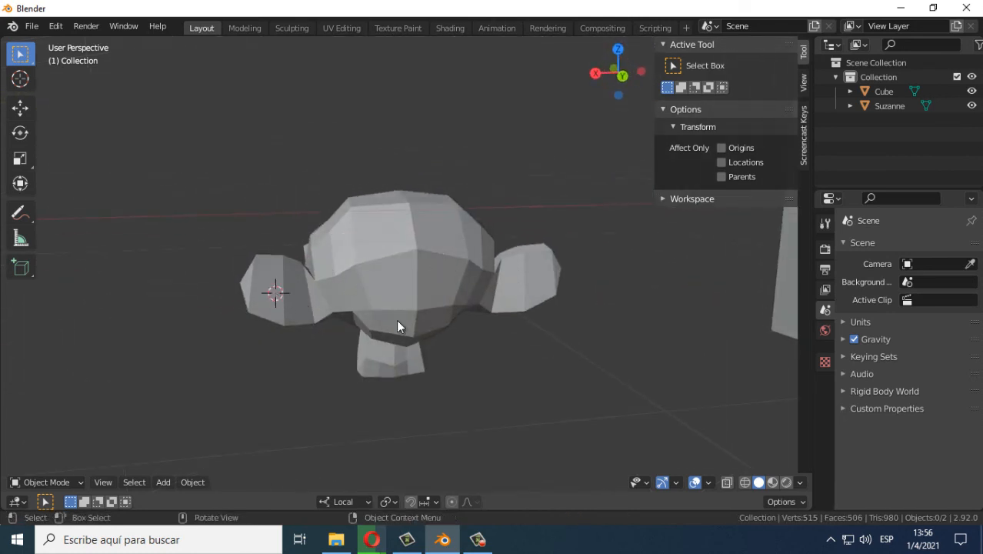
pyautogui.moveTo(396, 322); pyautogui.dragTo(413, 359, button='middle')
pyautogui.scroll(-3, 414, 356)
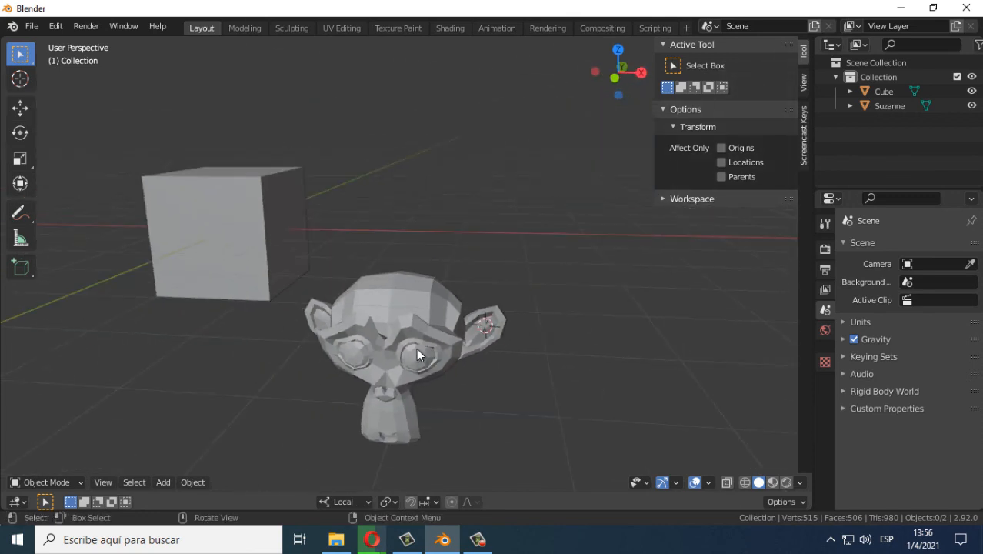
# Step: Try free move, rotate and scale transforms on the cube, cancelling each one, and deselect the cube
pyautogui.moveTo(534, 338); pyautogui.dragTo(356, 365, button='middle')
pyautogui.moveTo(444, 349); pyautogui.dragTo(476, 293, button='middle')
pyautogui.moveTo(426, 265); pyautogui.dragTo(324, 296, button='middle')
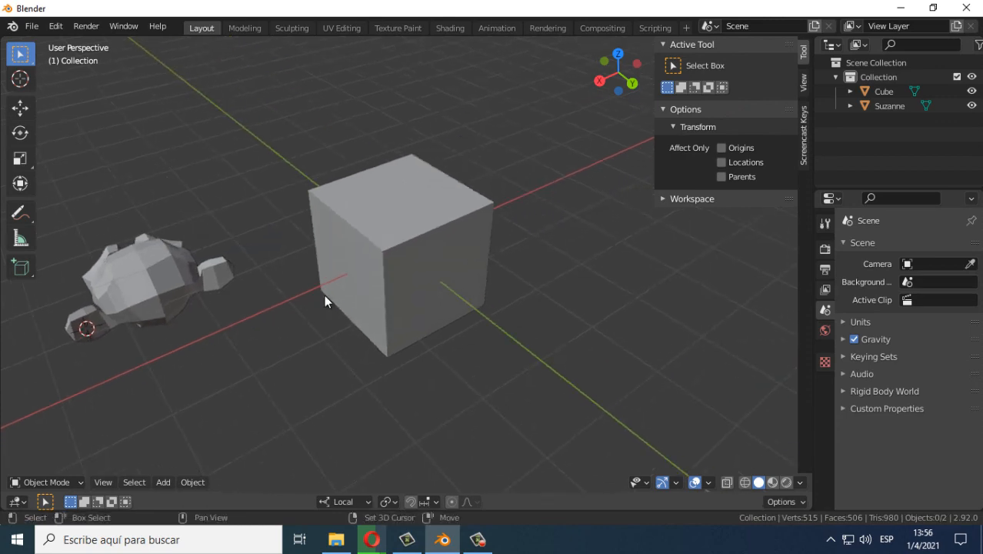
pyautogui.click(348, 244)
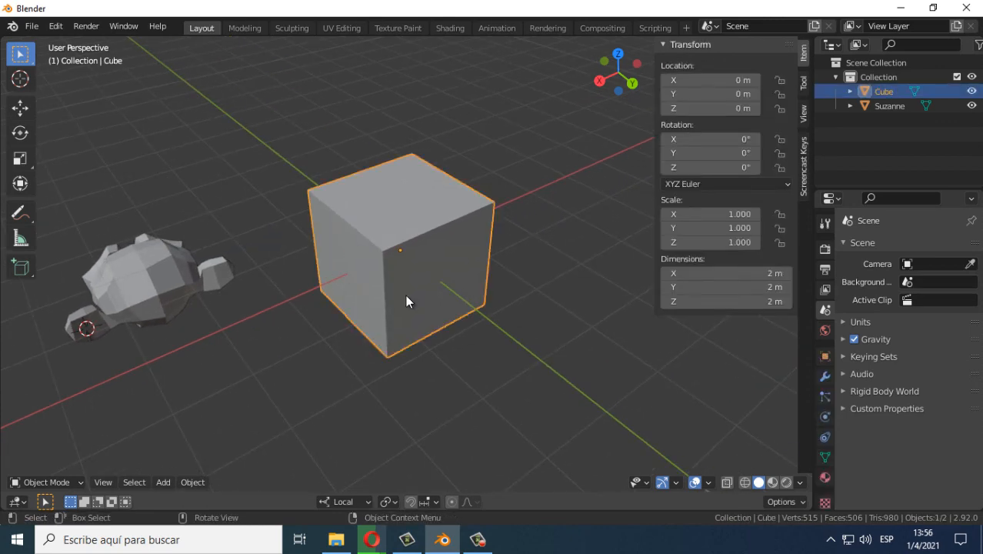
pyautogui.press('g')
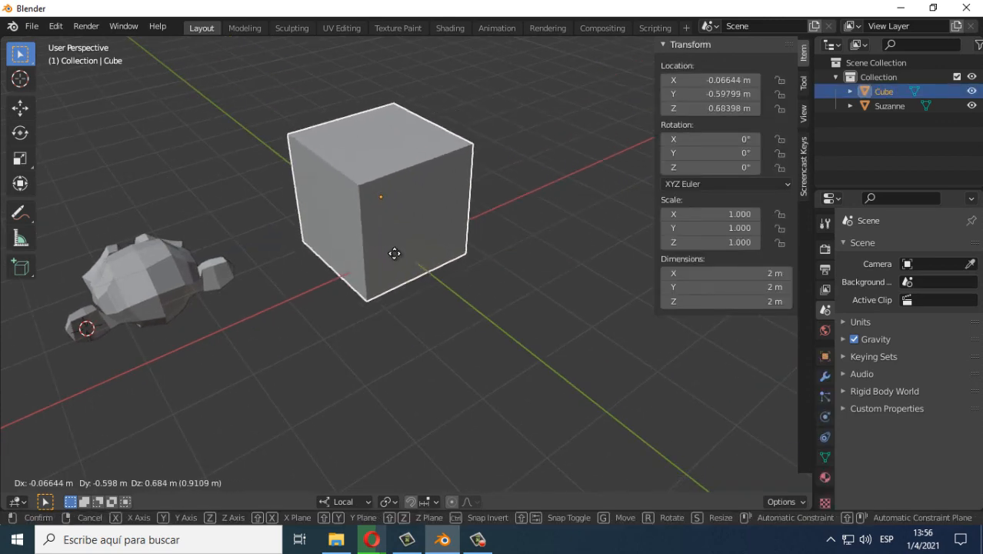
pyautogui.rightClick(395, 253)
pyautogui.press('r')
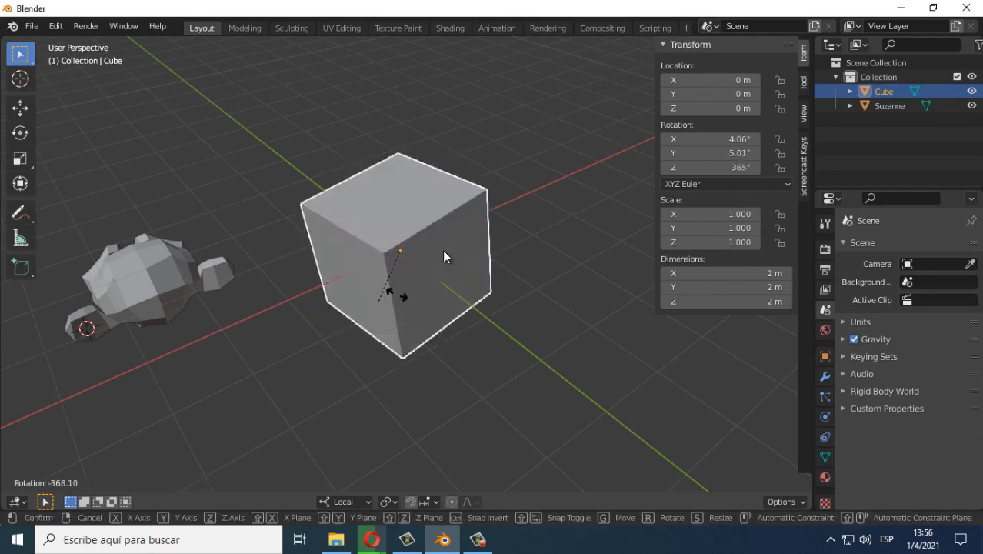
pyautogui.rightClick(326, 251)
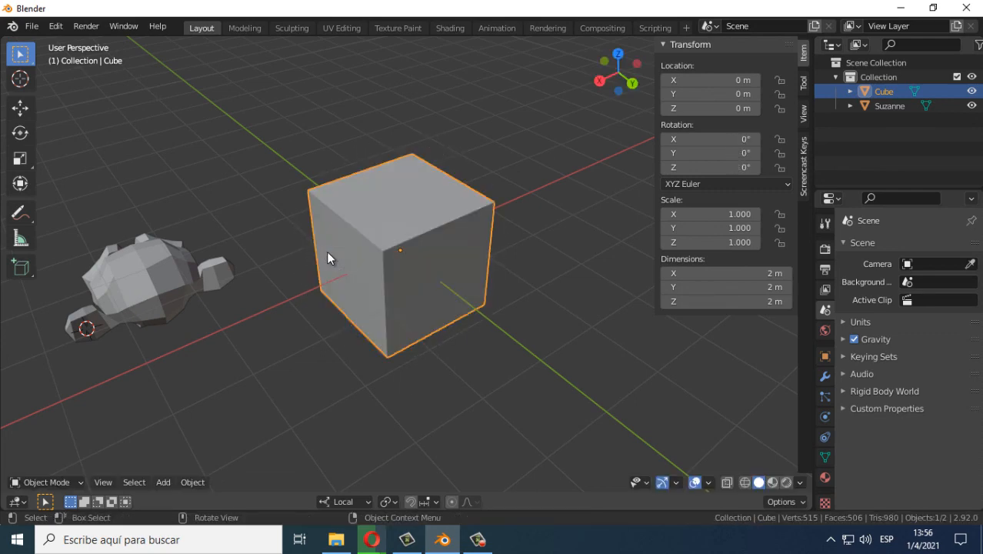
pyautogui.press('s')
pyautogui.rightClick(395, 215)
pyautogui.click(223, 177)
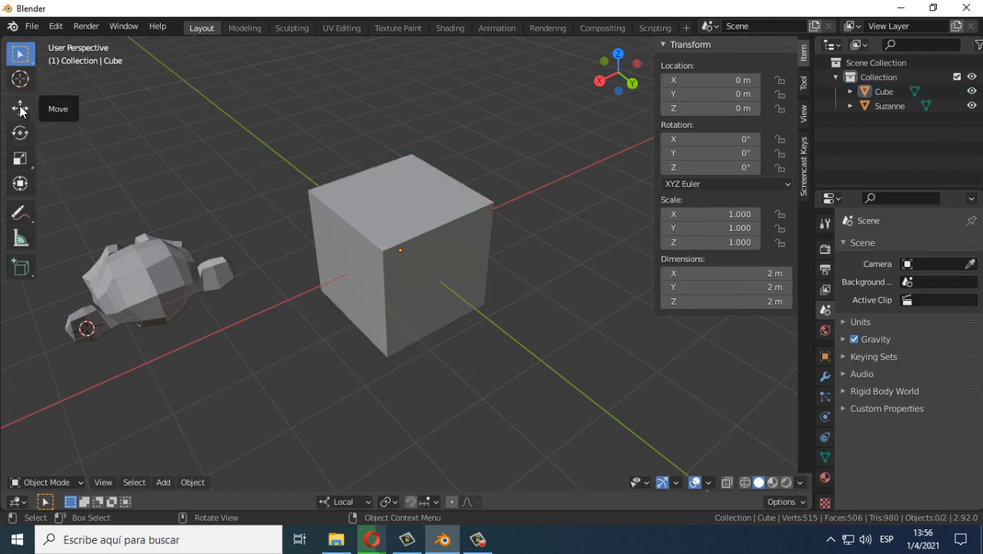
# Step: Select the cube and try the gizmos of the Move, Rotate and Scale tools on it, cancelling each transform
pyautogui.click(396, 219)
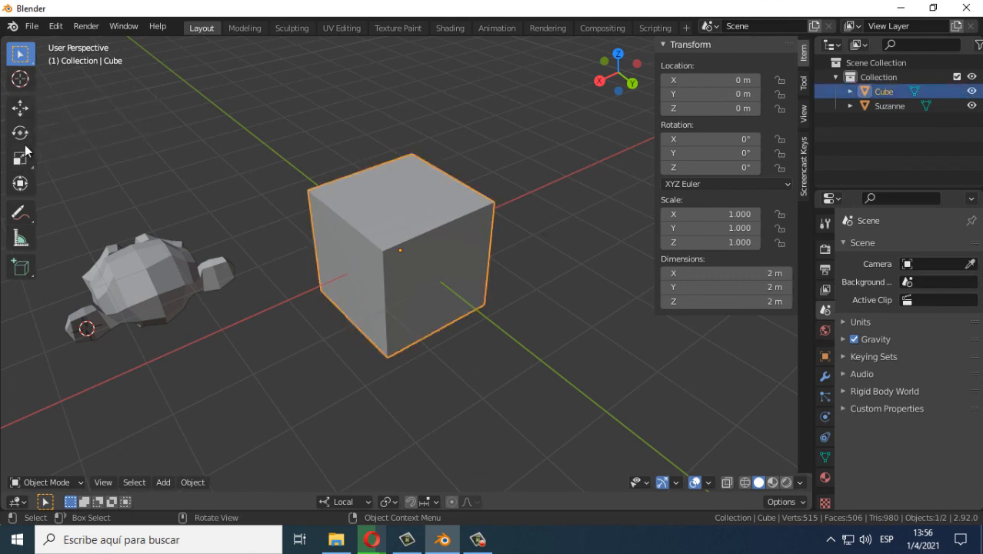
pyautogui.click(23, 108)
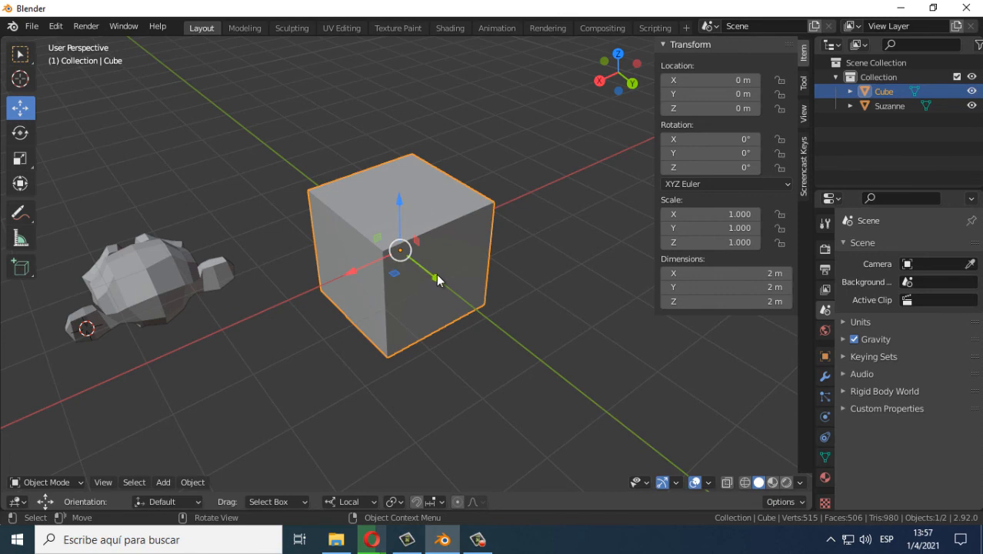
pyautogui.moveTo(436, 278); pyautogui.dragTo(397, 300)
pyautogui.click(20, 132)
pyautogui.moveTo(415, 239)
pyautogui.mouseDown()
pyautogui.moveTo(428, 252)
pyautogui.moveTo(409, 238)
pyautogui.mouseUp()
pyautogui.rightClick(395, 229)
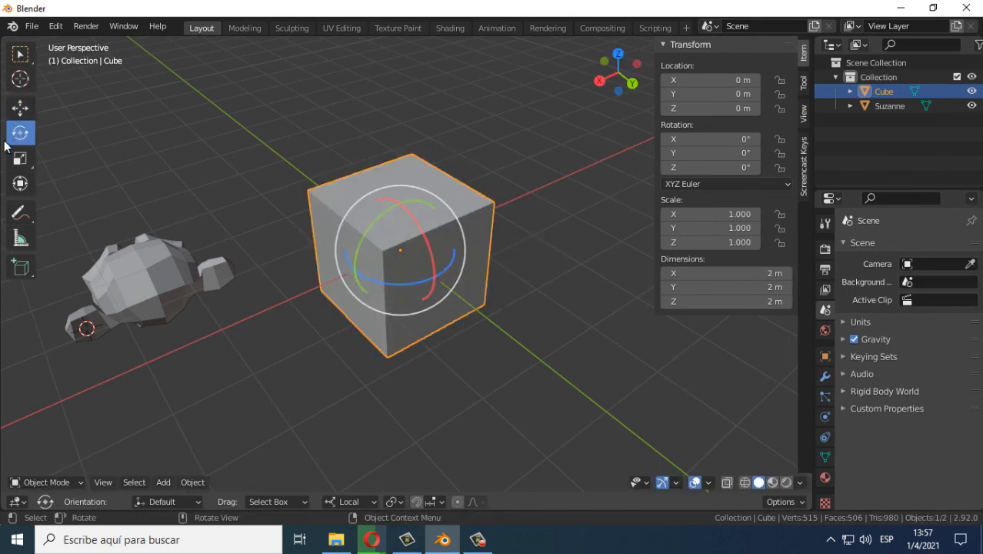
pyautogui.click(20, 157)
pyautogui.moveTo(433, 279); pyautogui.dragTo(423, 240)
pyautogui.rightClick(423, 240)
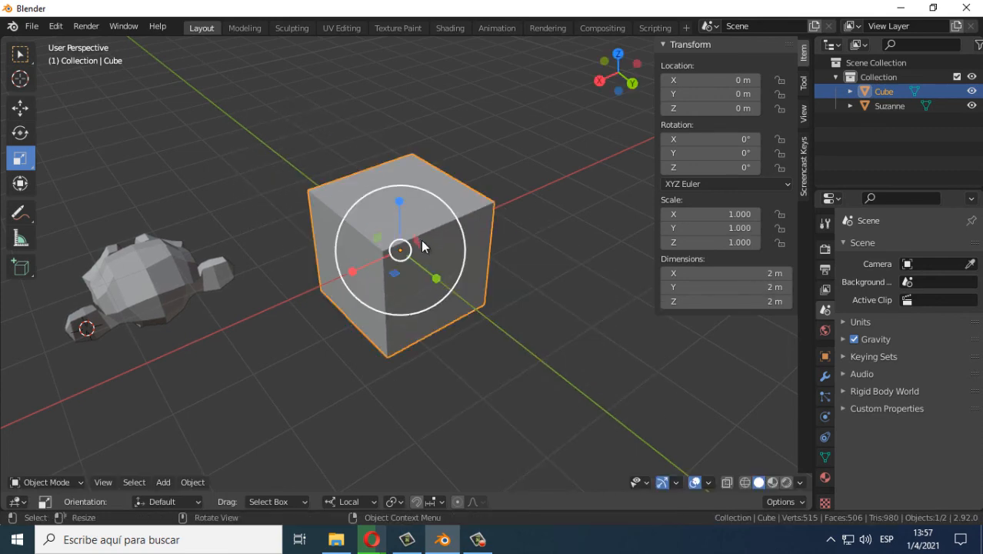
# Step: Activate the Move tool, deselect the cube and select the monkey to show its move gizmo
pyautogui.moveTo(424, 246); pyautogui.dragTo(323, 254, button='middle')
pyautogui.click(20, 107)
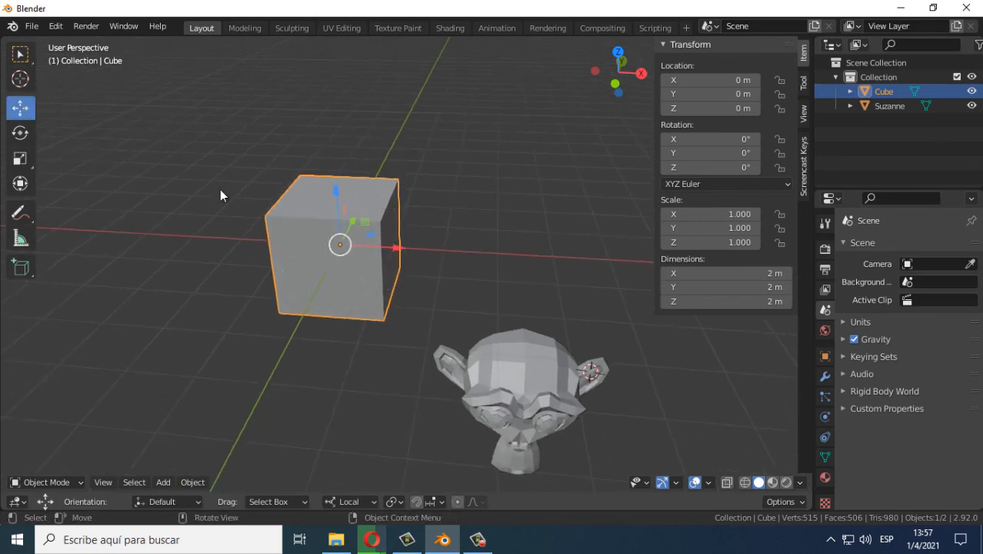
pyautogui.click(466, 244)
pyautogui.moveTo(471, 284); pyautogui.dragTo(442, 248, button='middle')
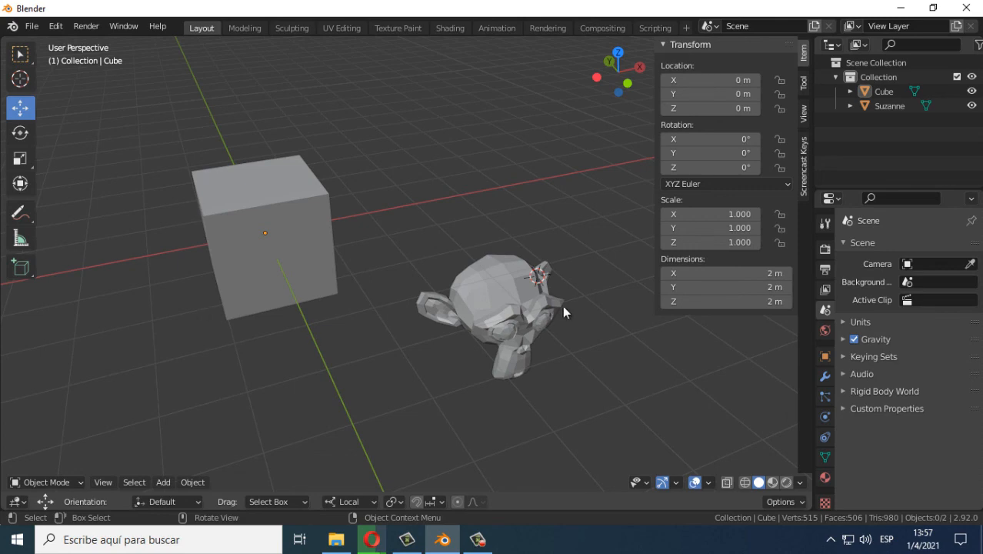
pyautogui.moveTo(562, 305); pyautogui.dragTo(402, 252, button='middle')
pyautogui.click(380, 294)
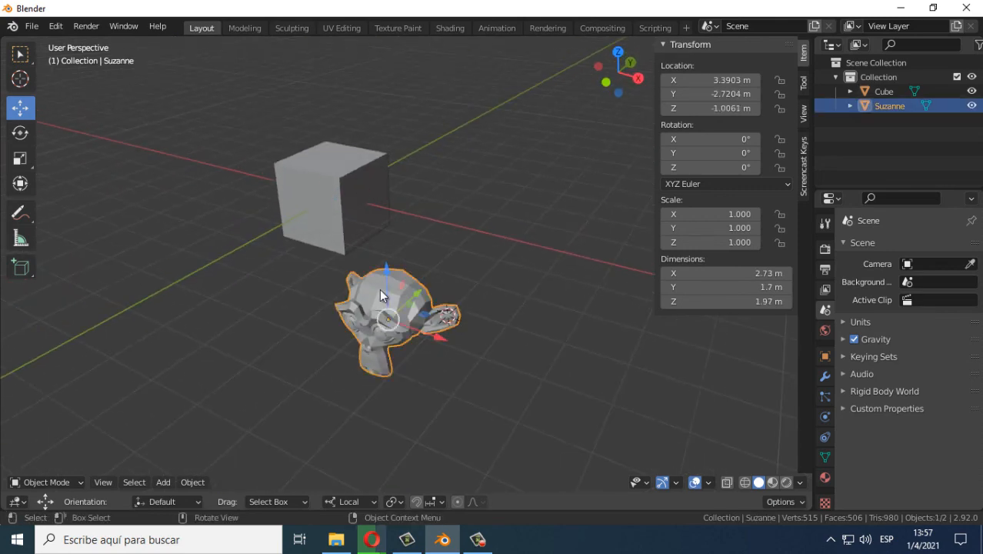
pyautogui.moveTo(308, 296); pyautogui.dragTo(421, 305, button='middle')
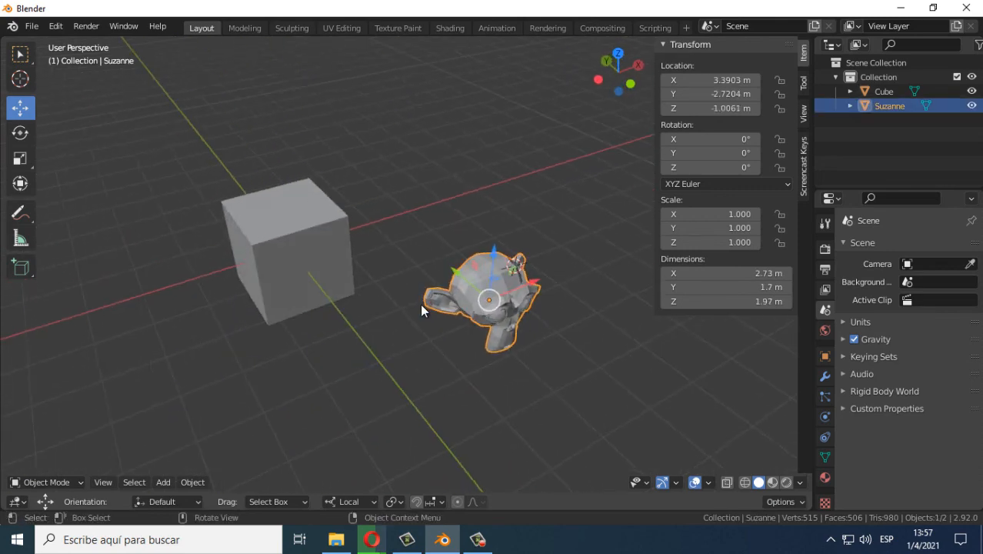